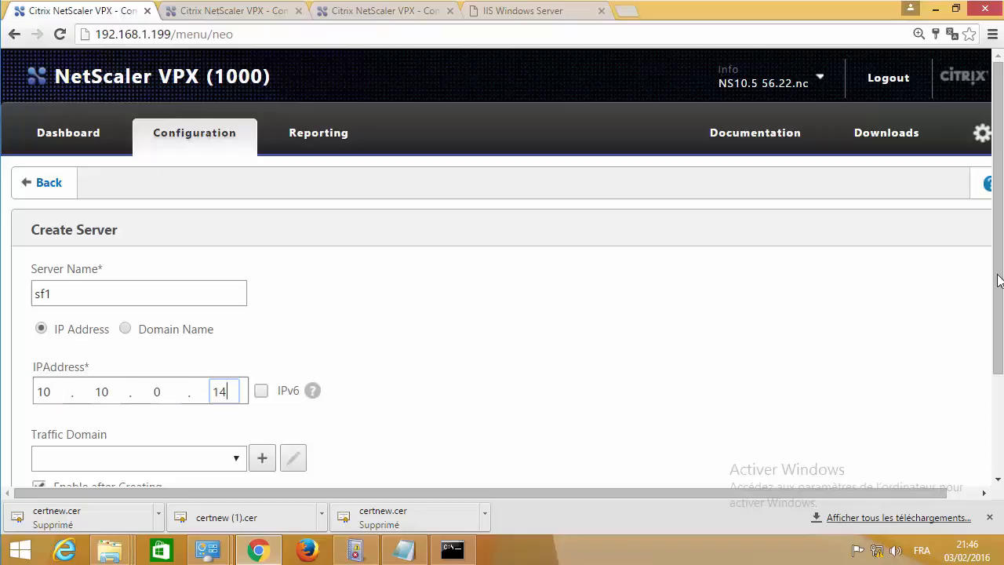
- Submit the sf1 server definition and fill in a new server named sf2 with IP address 10.10.0.15
drag(999, 281, 1000, 369)
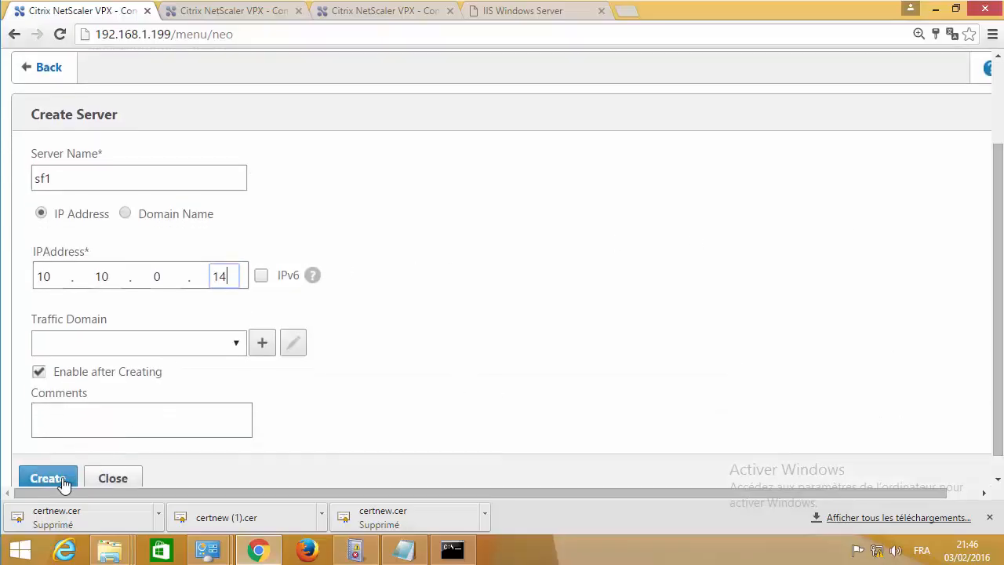
click(35, 480)
click(323, 179)
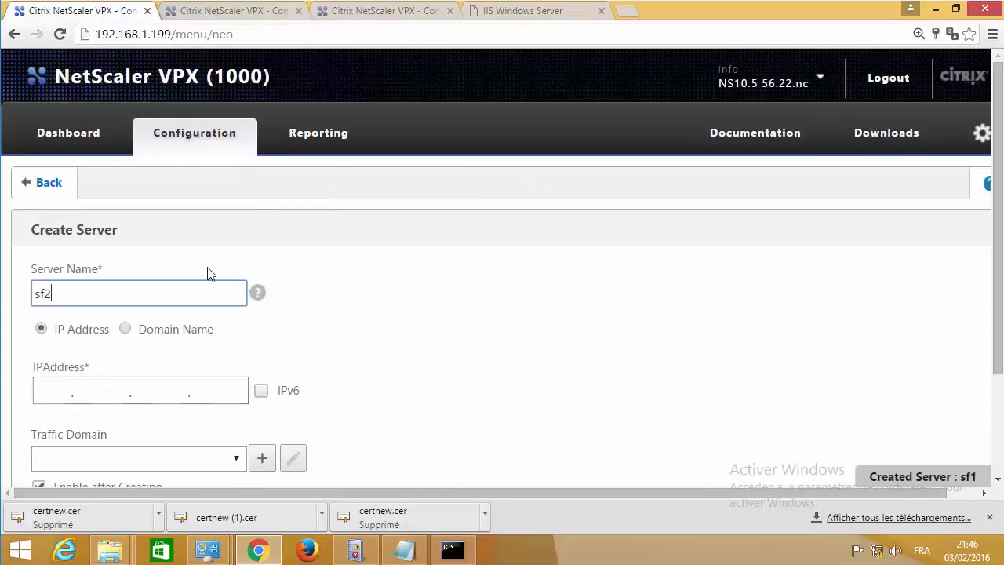
click(54, 387)
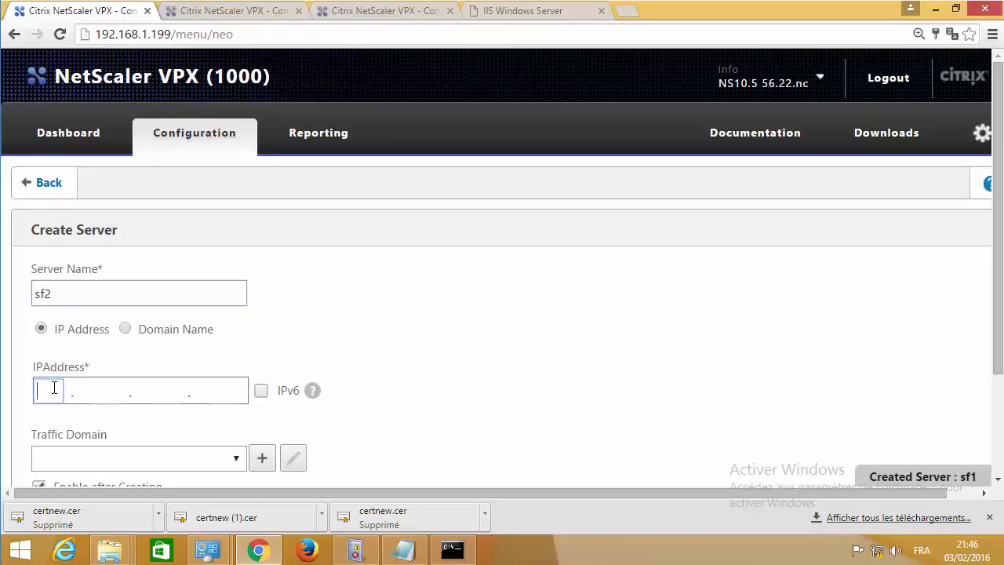
text(10.10.0)
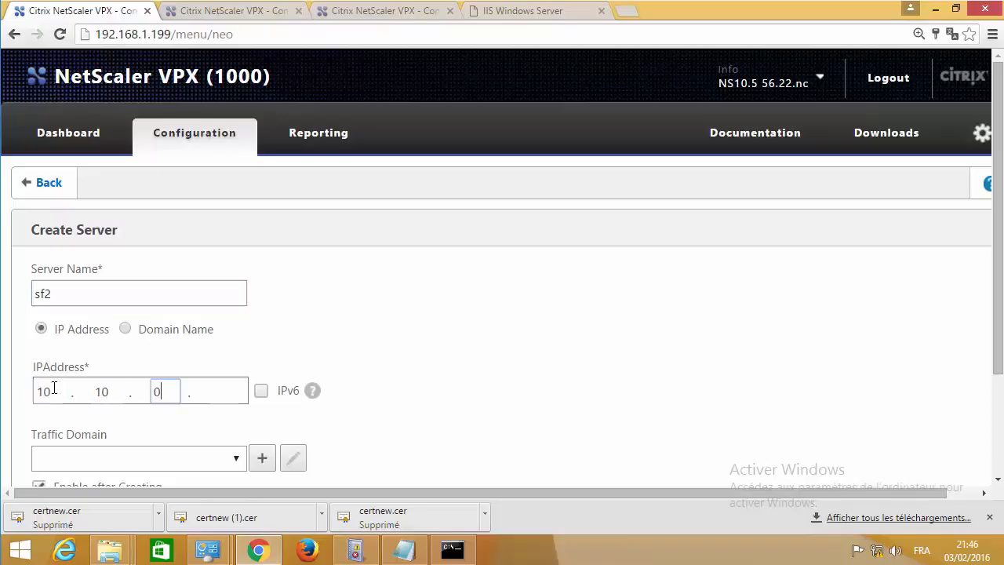
text(.15)
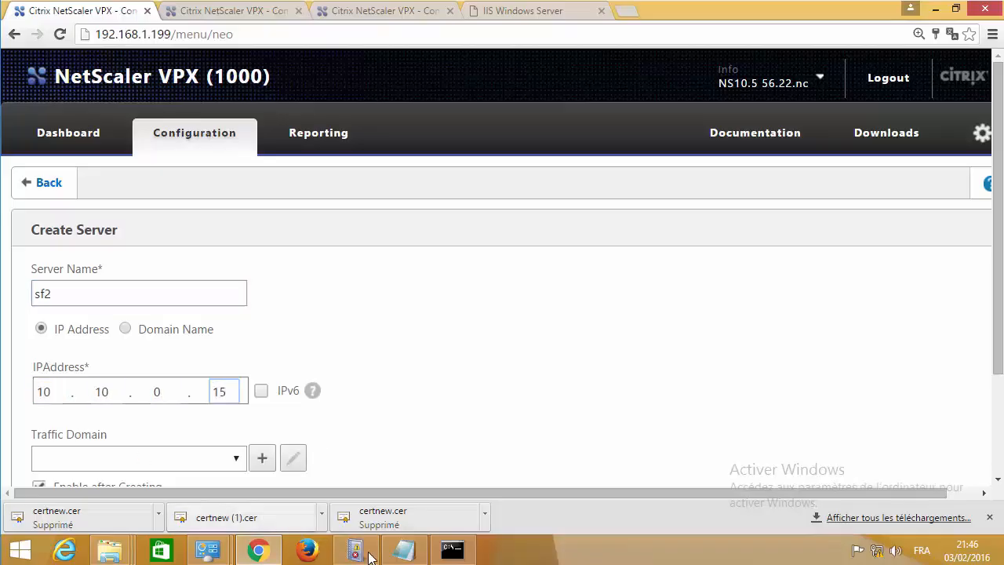
- Ping sf2 from the command prompt to check its IP address, and return to the server form
click(451, 551)
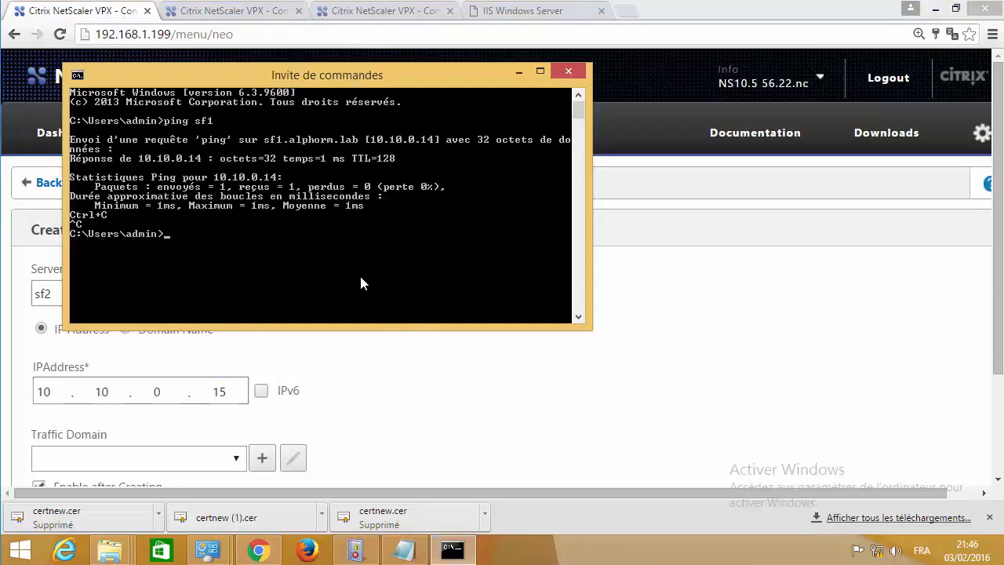
key(Up)
key(BackSpace)
text(2)
key(Return)
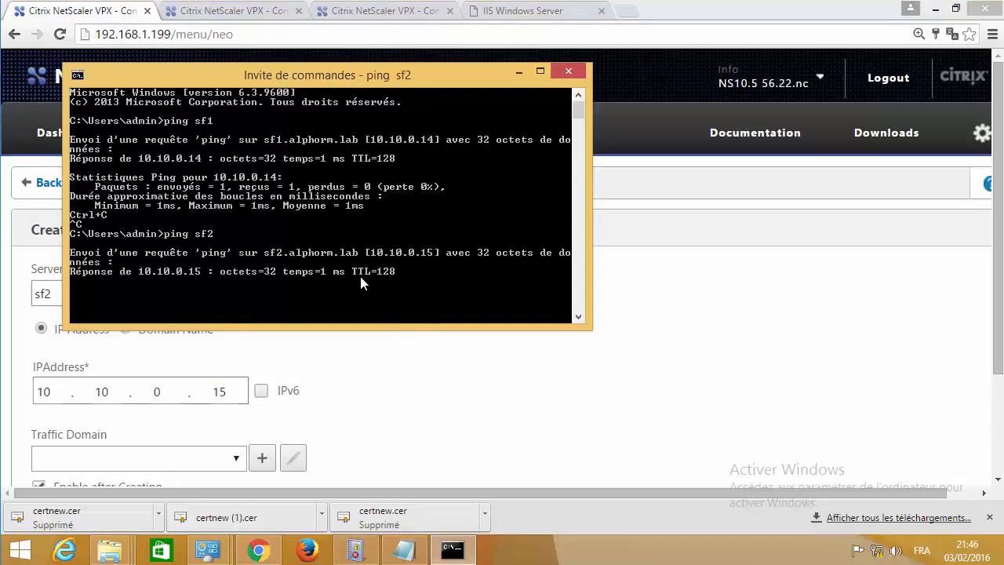
key(ctrl+c)
click(520, 70)
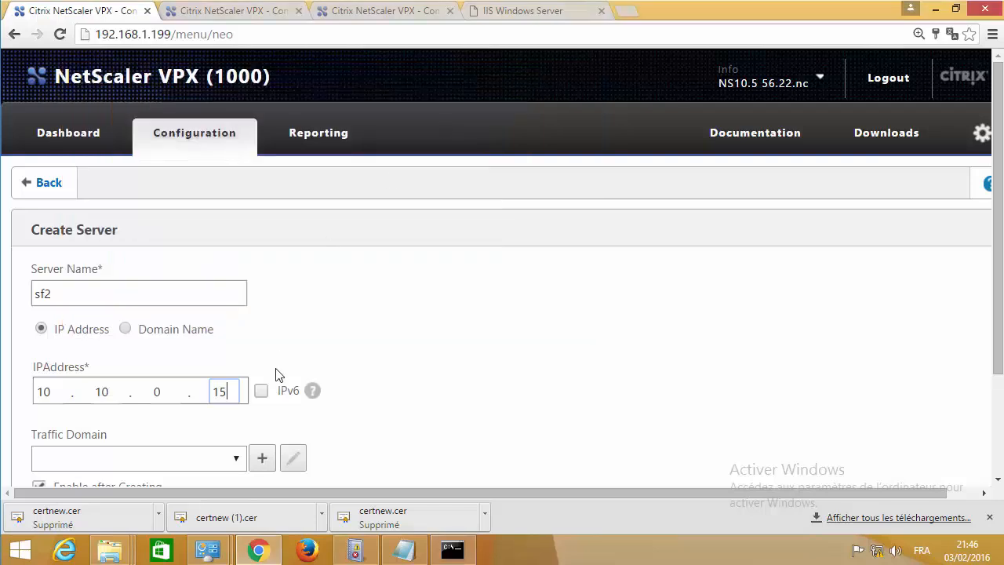
- Create the server from the filled-in sf2 form and open the list of load balancing services
scroll(999, 310, down, 3)
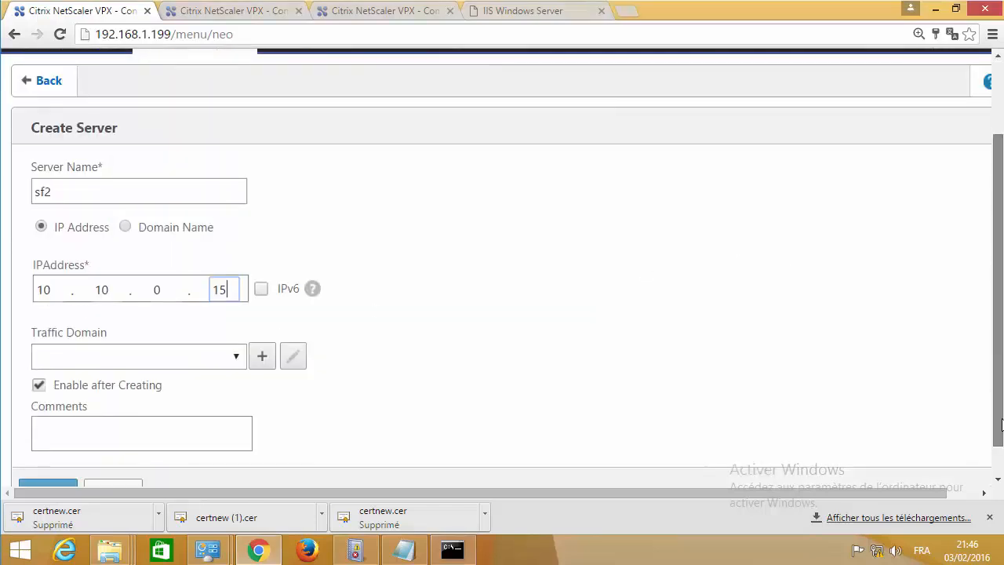
click(59, 461)
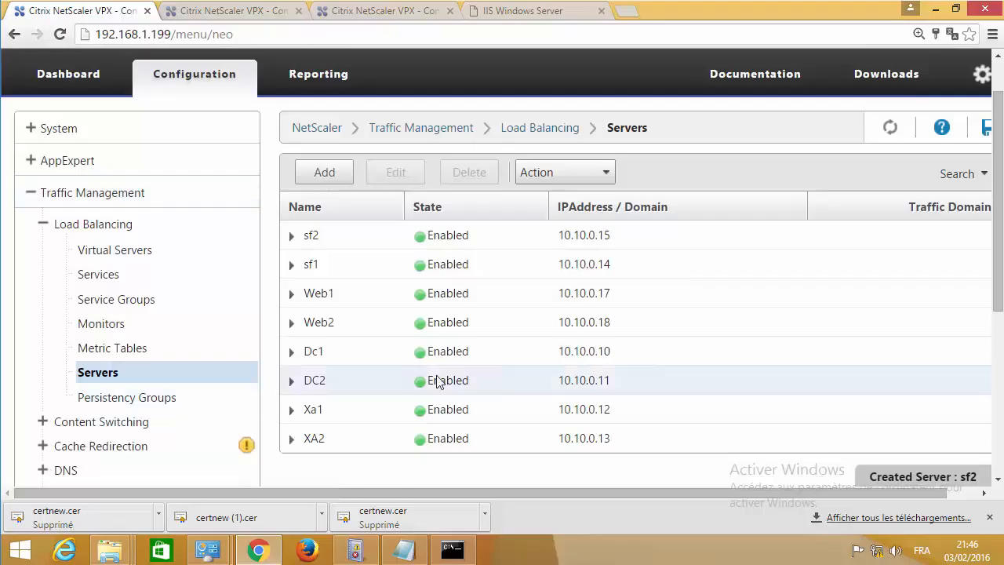
click(112, 276)
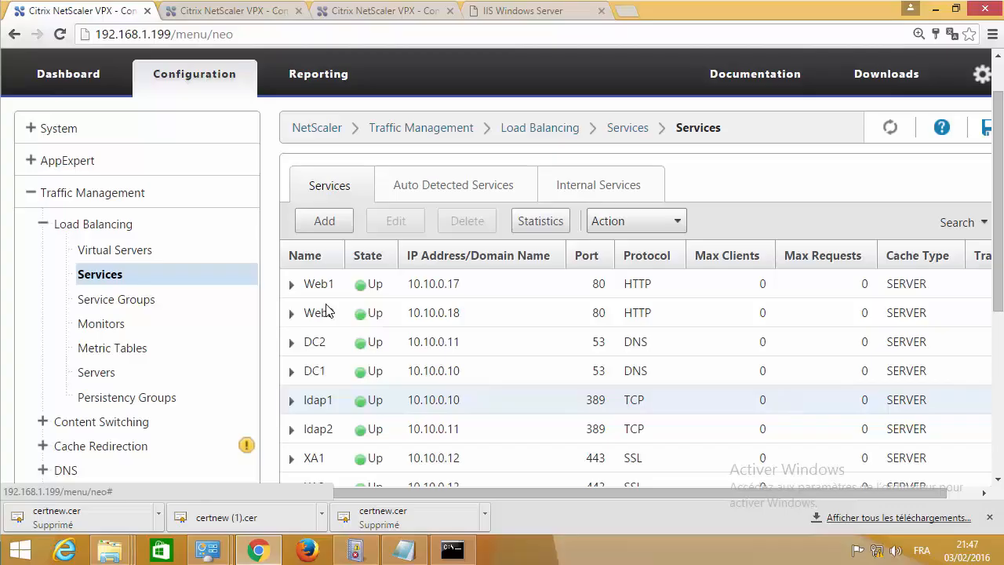
- Add a load balancing service named sf1 on the existing server sf1 (10.10.0.14), using SSL on port 443
click(316, 223)
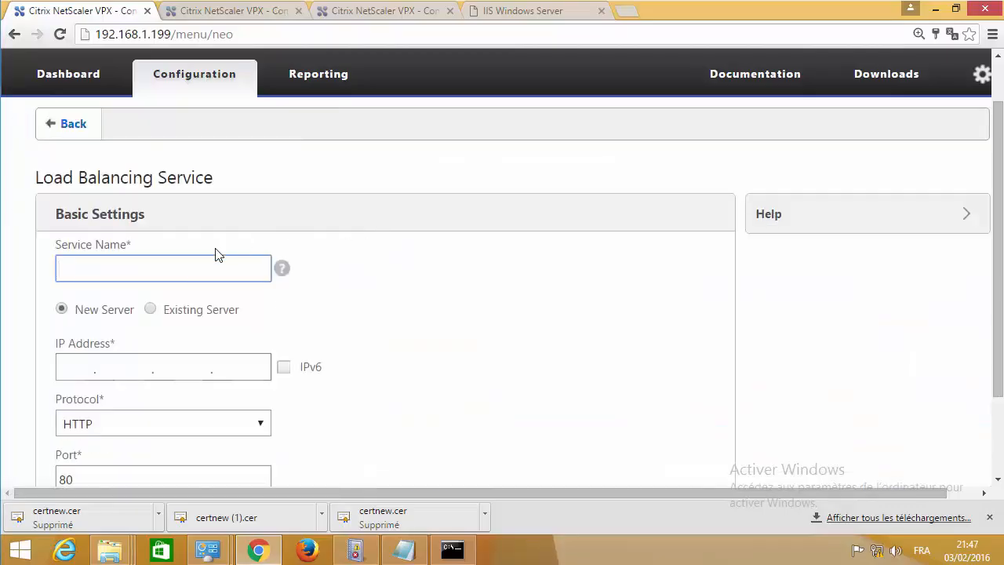
click(151, 309)
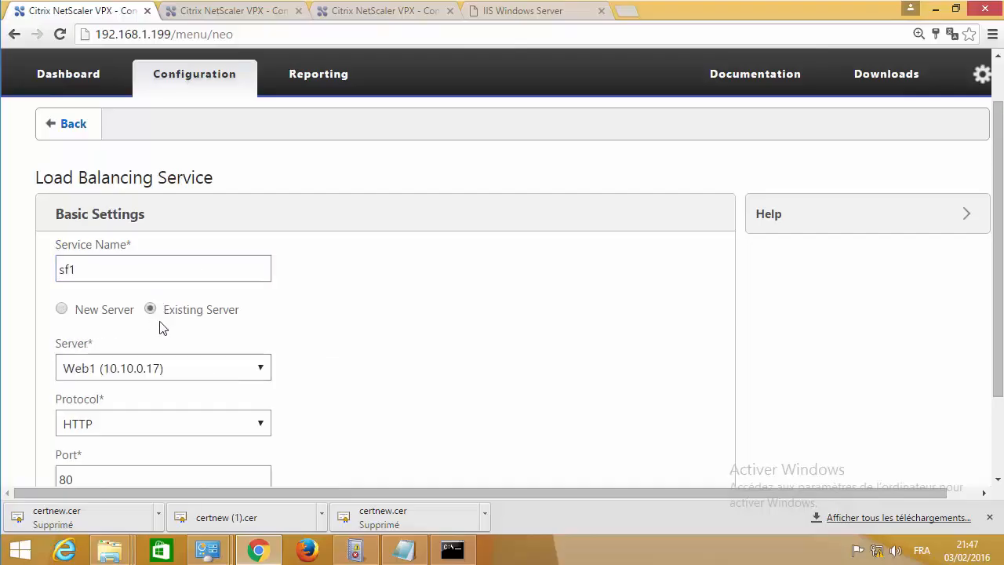
click(241, 371)
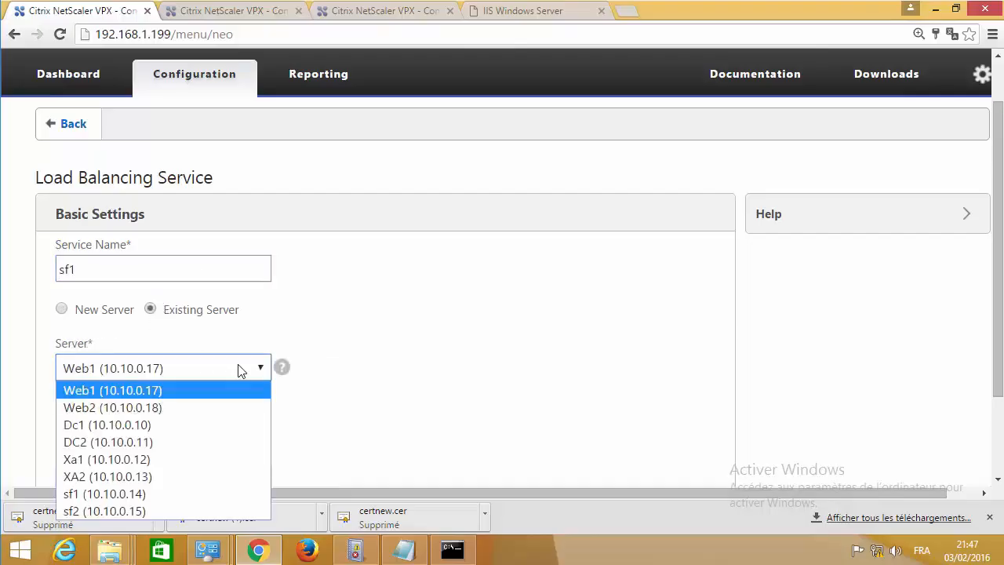
click(123, 494)
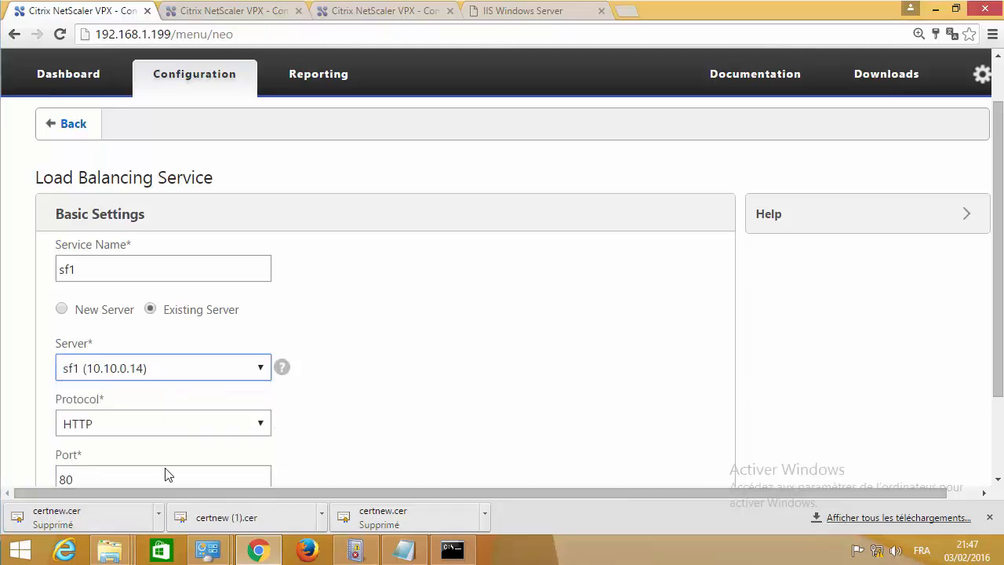
click(183, 430)
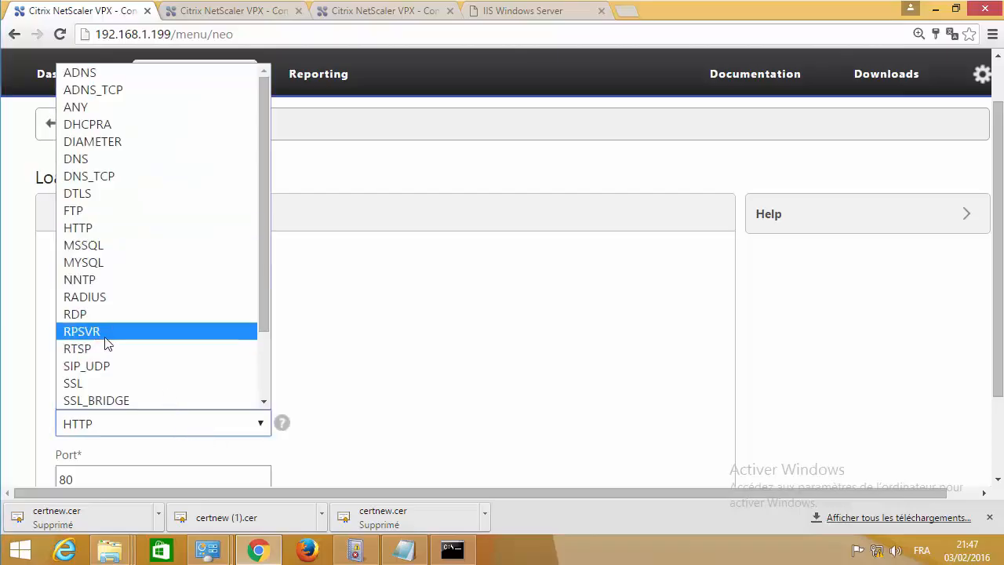
click(87, 384)
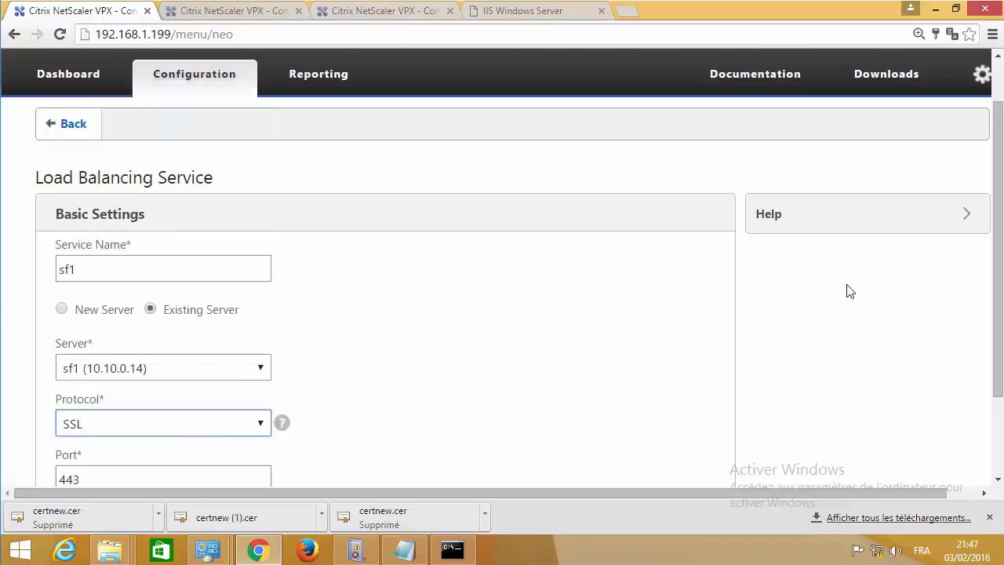
scroll(997, 348, down, 3)
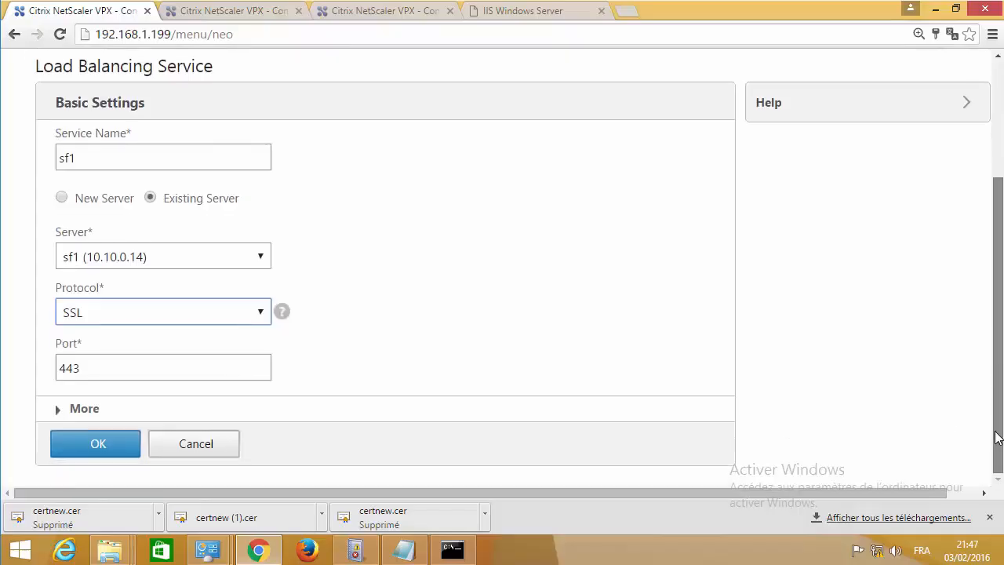
click(98, 444)
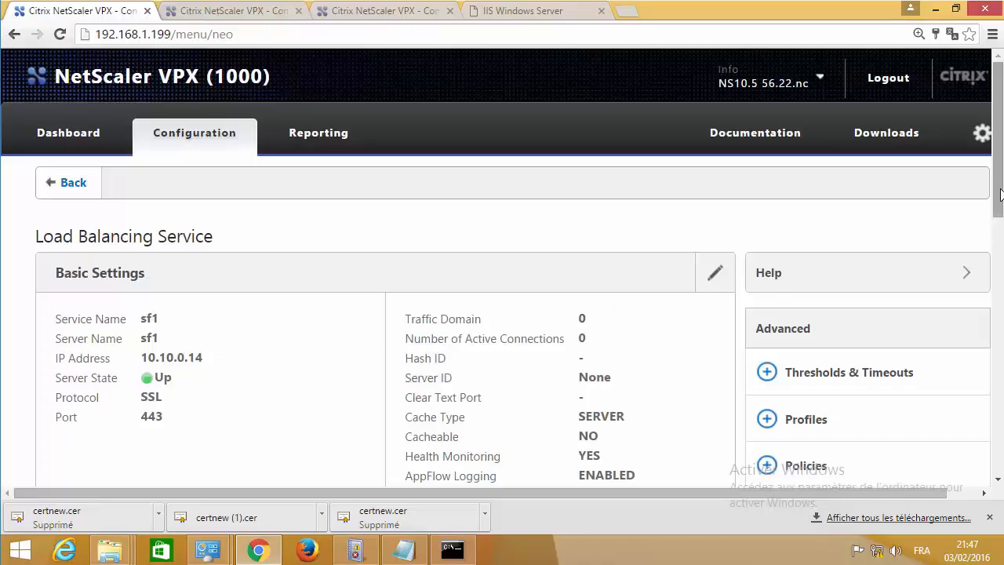
- Look over the sf1 service's settings and SSL parameters and finish its configuration unchanged
scroll(992, 241, down, 3)
scroll(980, 336, down, 2)
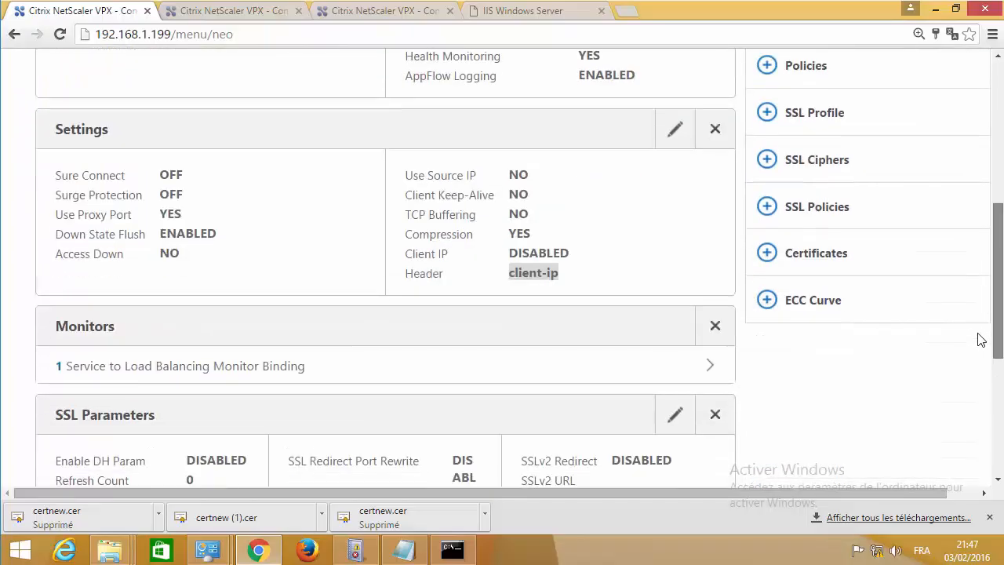
scroll(979, 345, down, 2)
scroll(970, 408, down, 2)
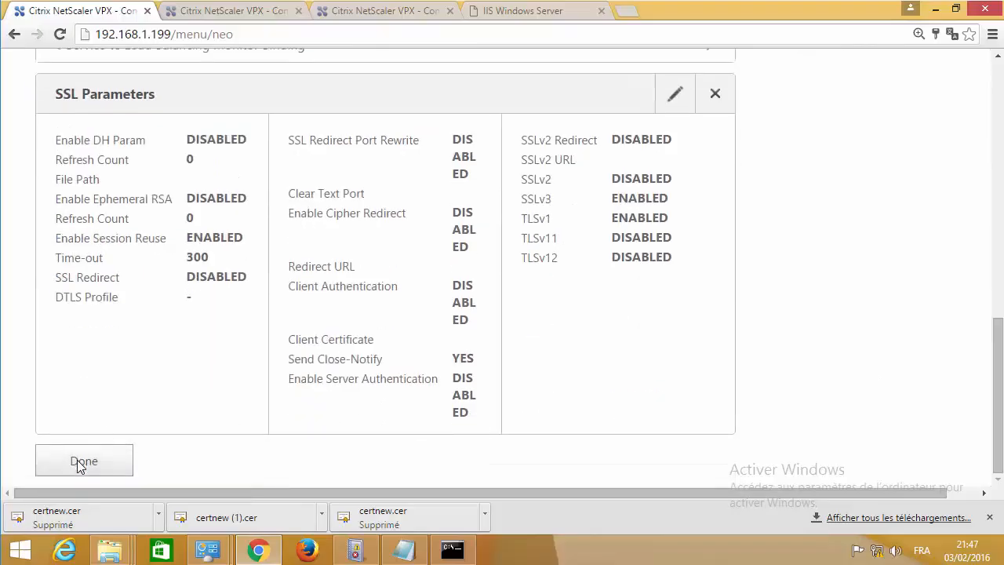
click(83, 461)
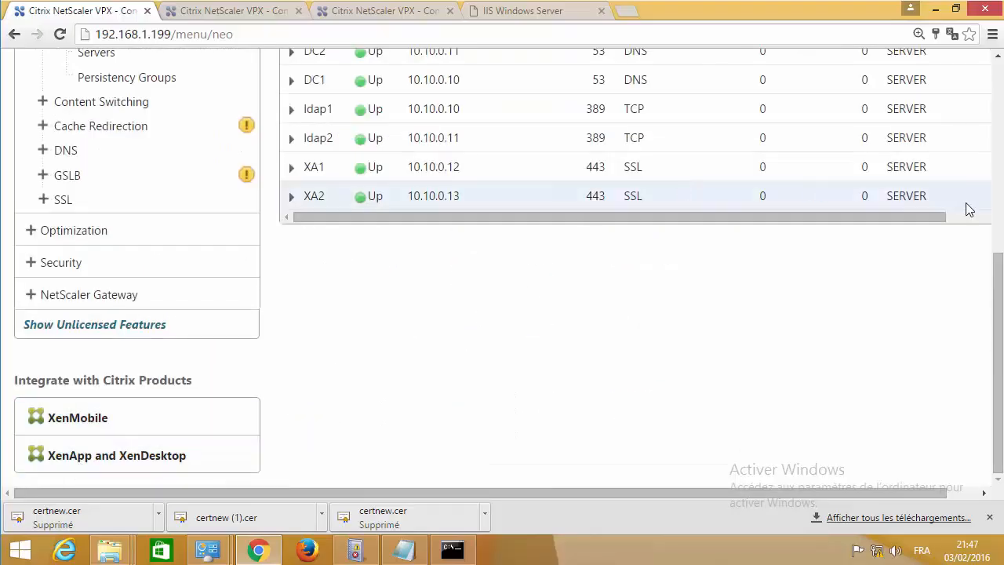
- Add a load balancing service named sf2 on the existing server sf2 (10.10.0.15), using SSL on port 443, and finish its configuration
drag(993, 265, 996, 165)
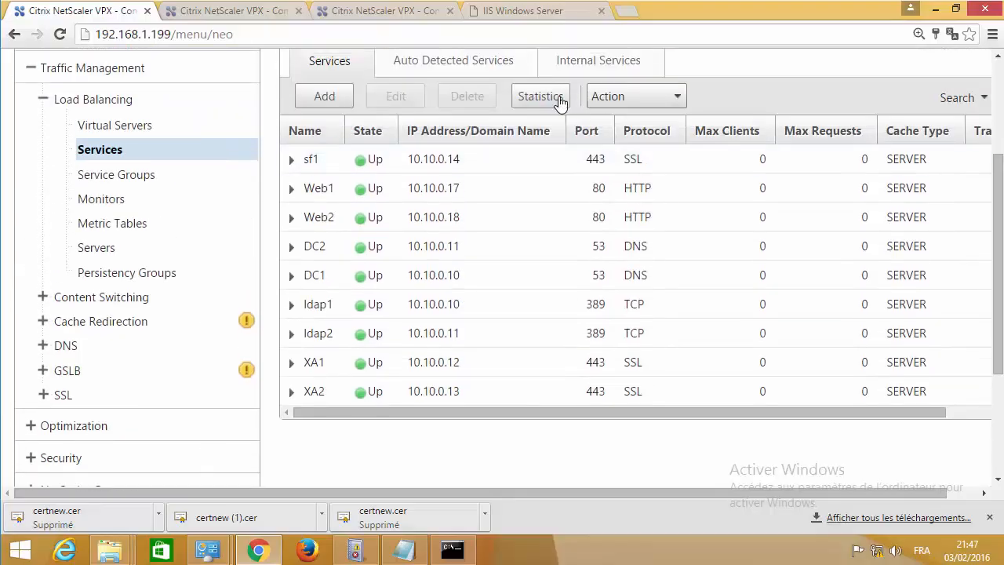
click(341, 97)
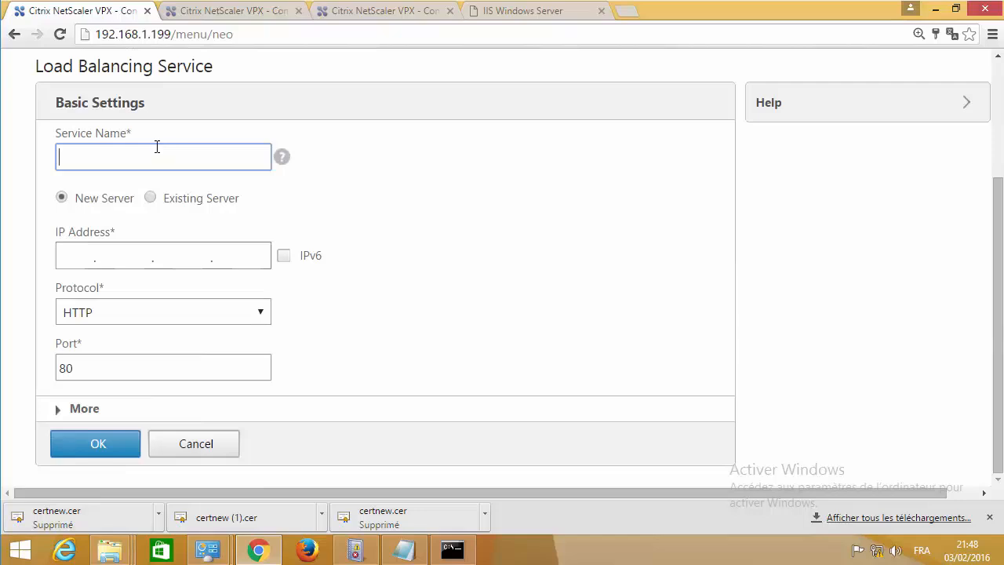
click(152, 202)
click(212, 250)
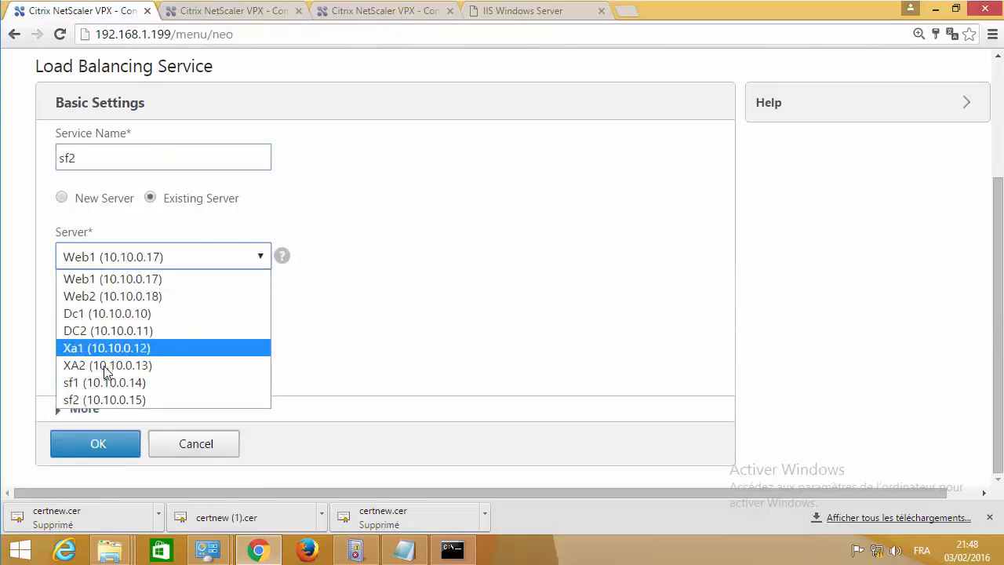
click(106, 400)
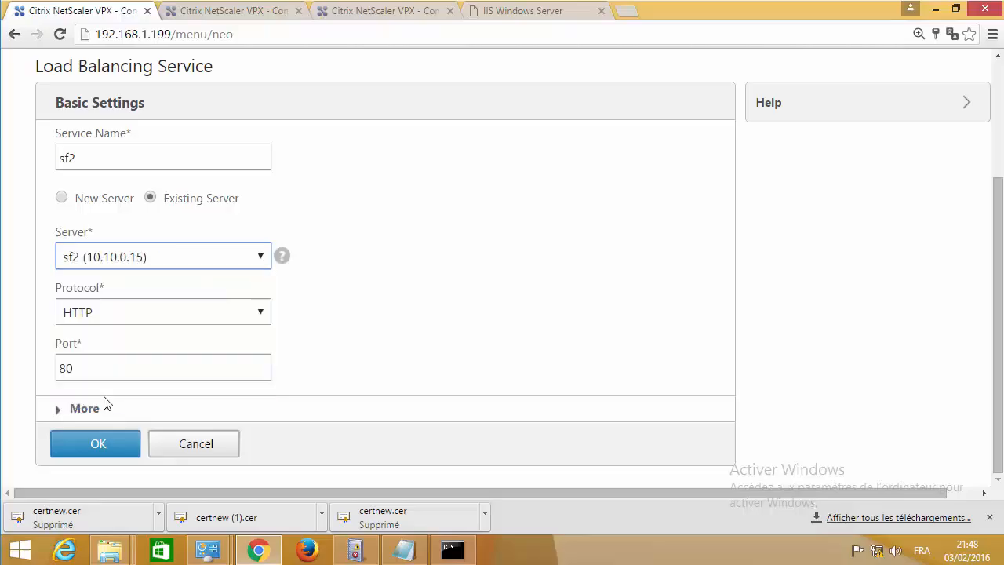
click(133, 323)
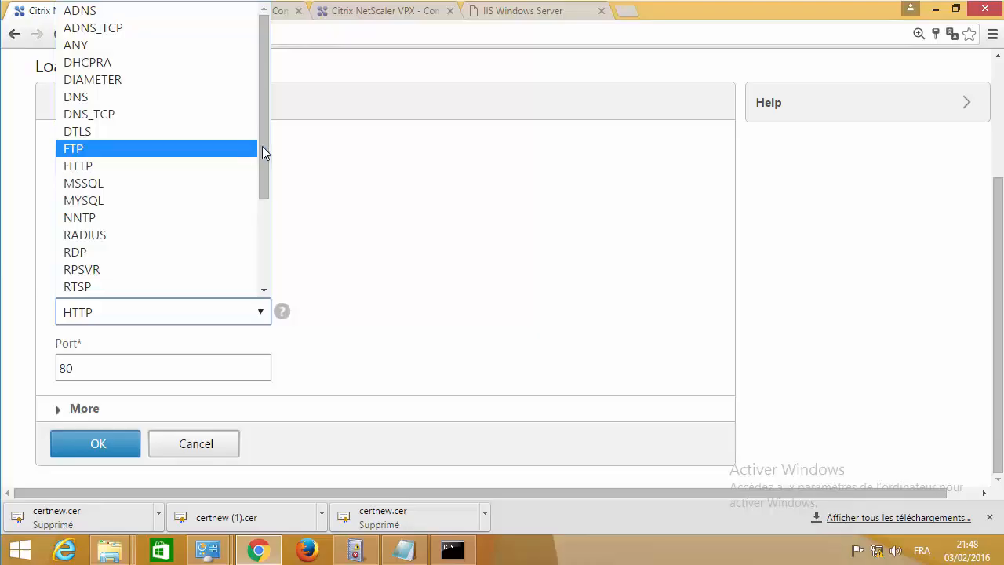
drag(263, 148, 267, 229)
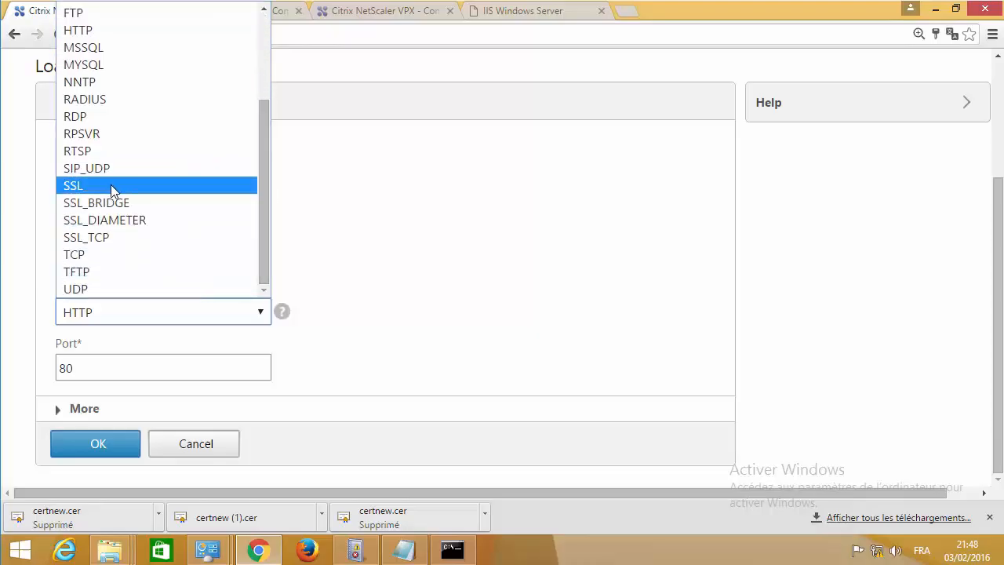
click(117, 188)
click(107, 443)
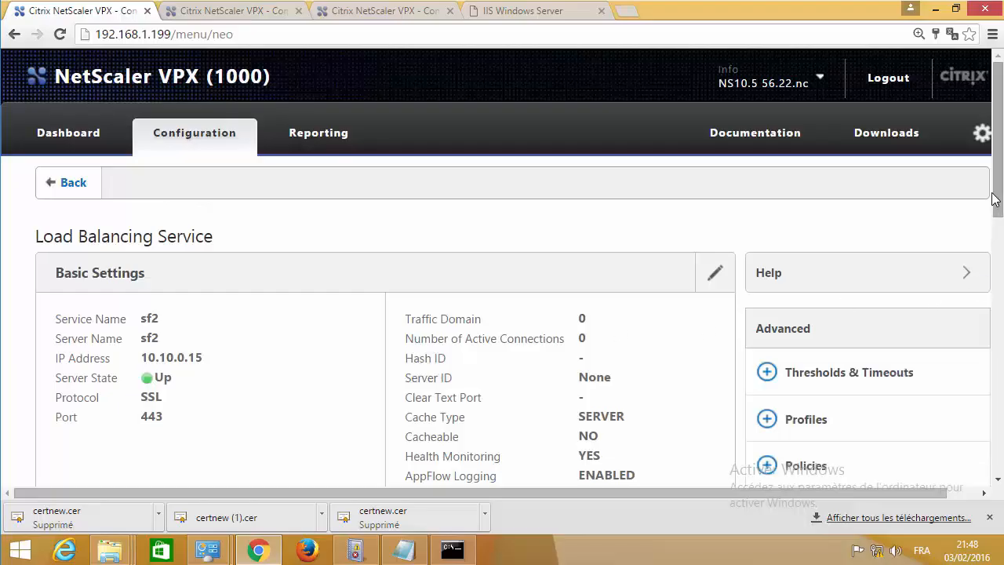
scroll(1001, 202, down, 10)
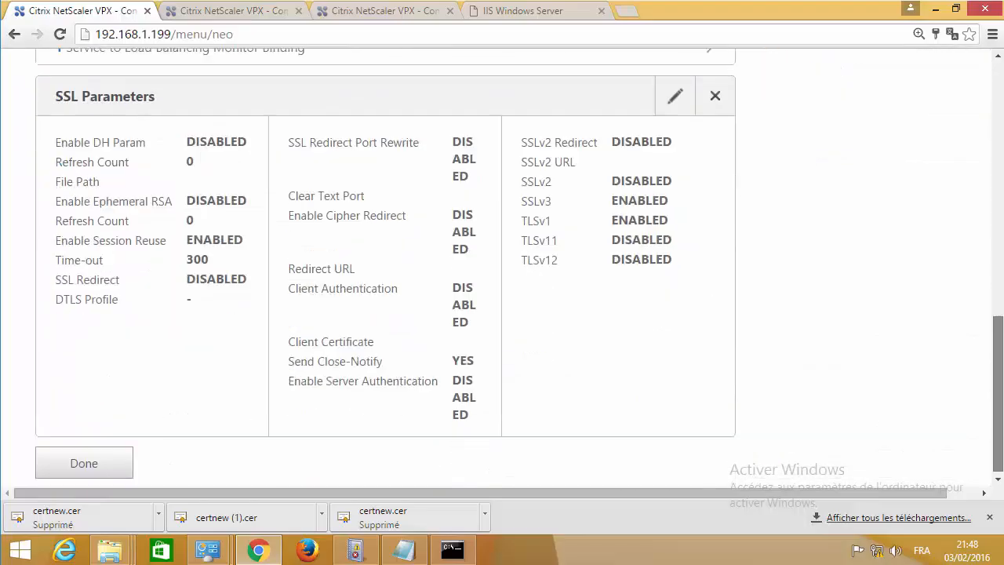
click(100, 460)
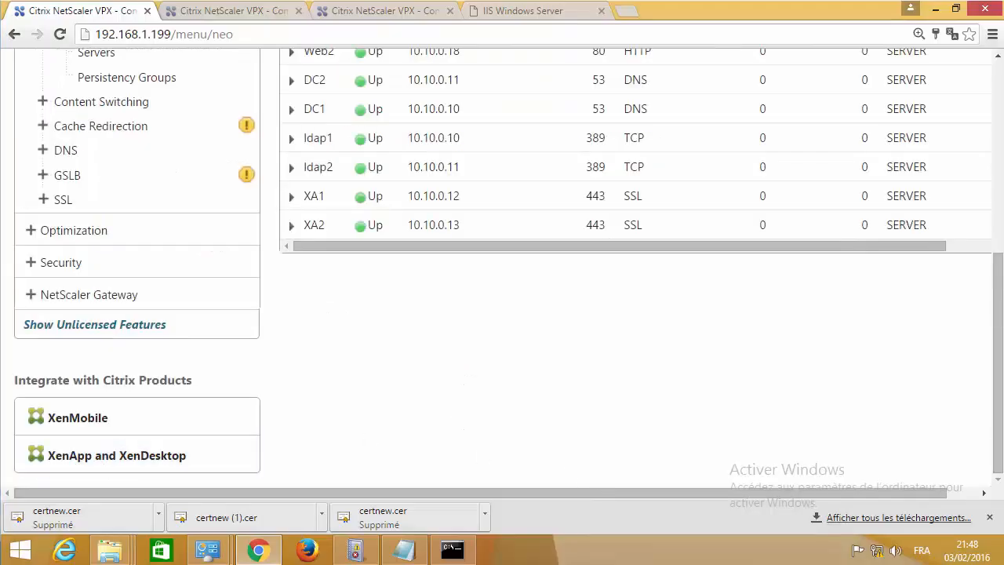
- Open the list of load balancing virtual servers
click(999, 210)
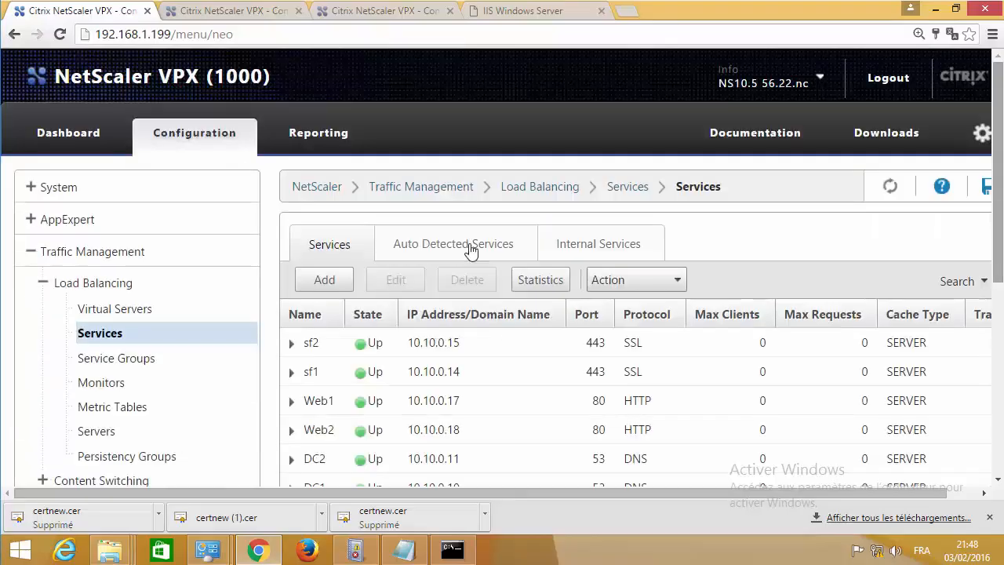
click(138, 306)
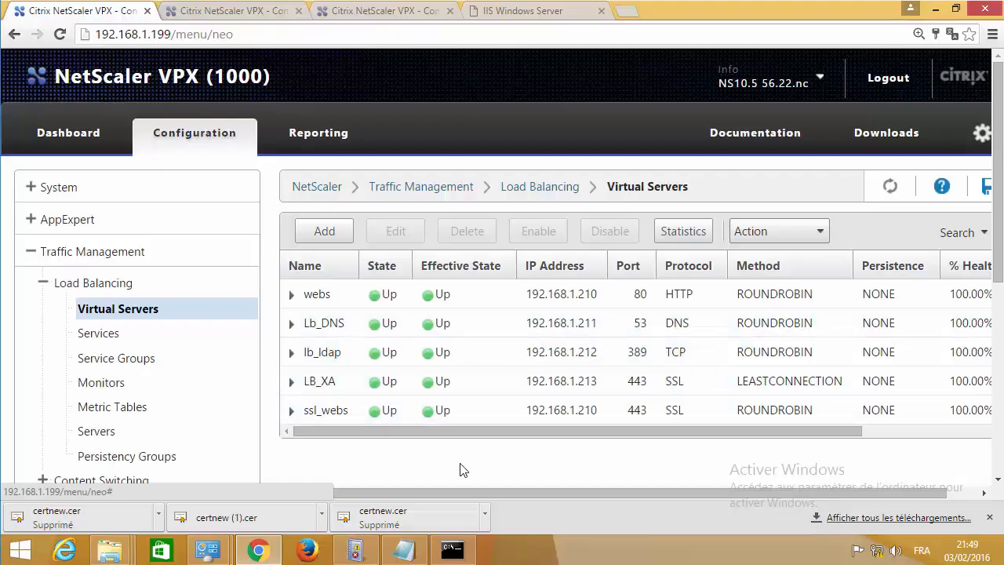
- In the Command Prompt, check whether 192.168.1.214 is in use by pinging it and listing the ARP table with arp -a
mouse_move(464, 555)
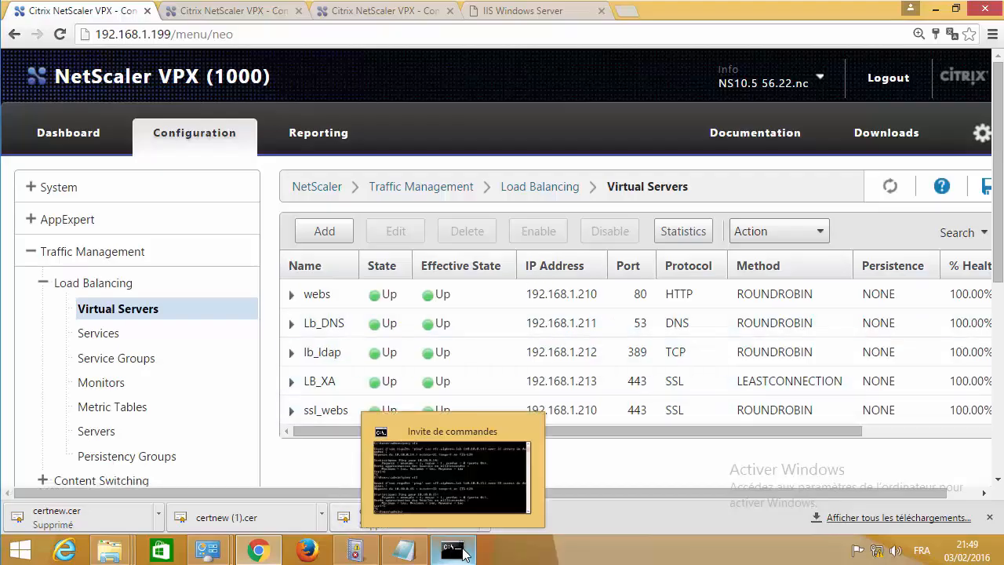
click(462, 553)
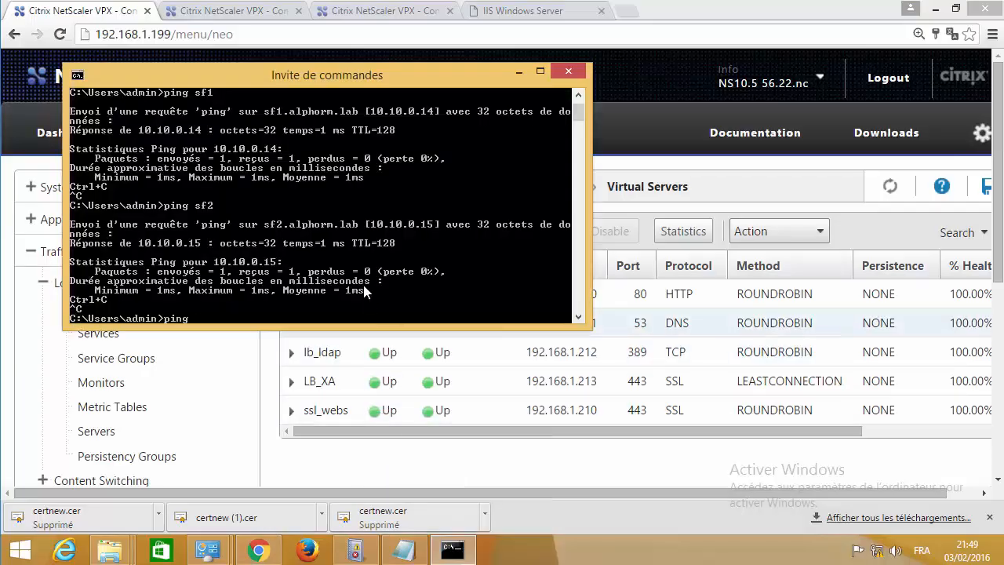
text(ping 192.168.1.214)
key(Return)
key(ctrl+c)
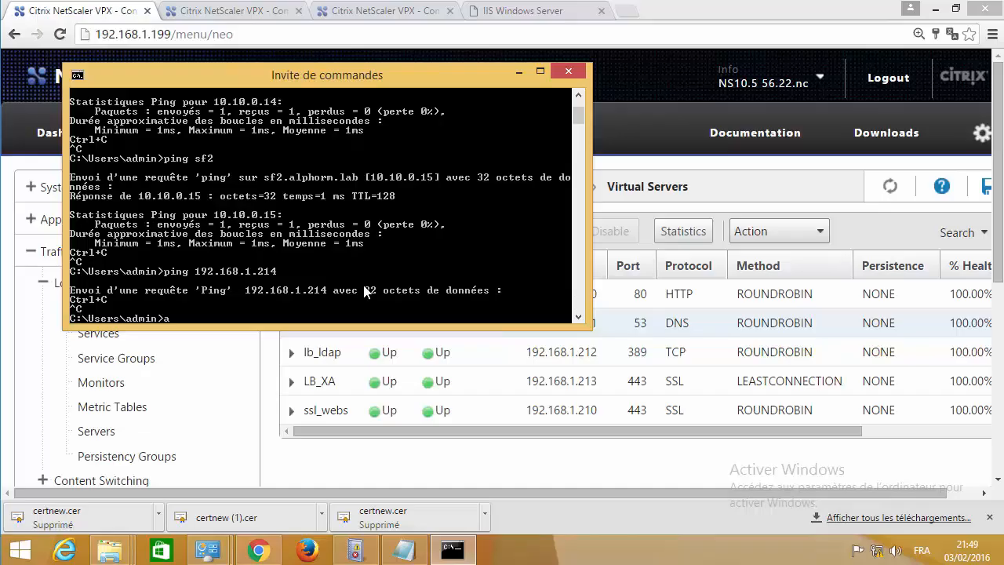
text(arp -a)
key(Return)
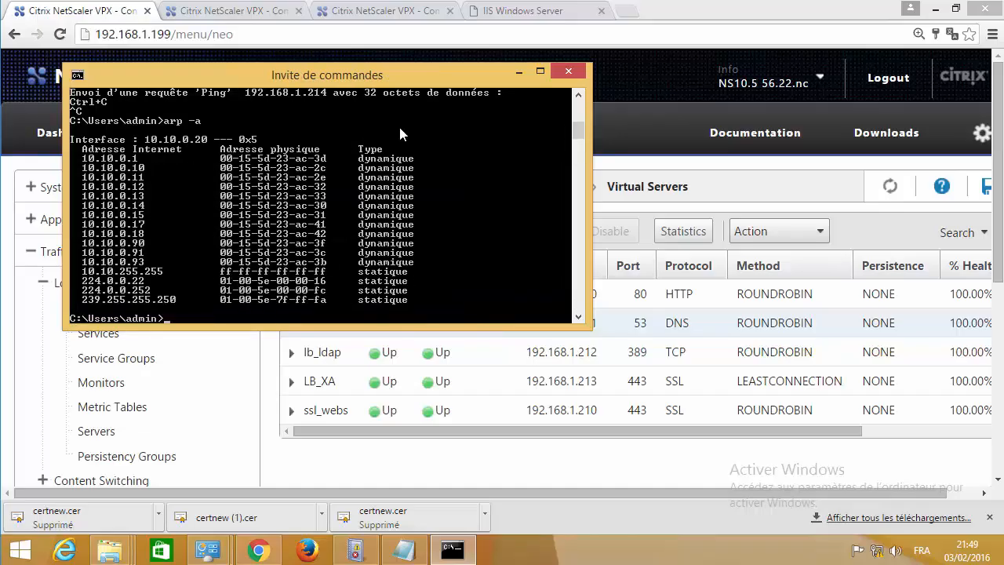
click(520, 73)
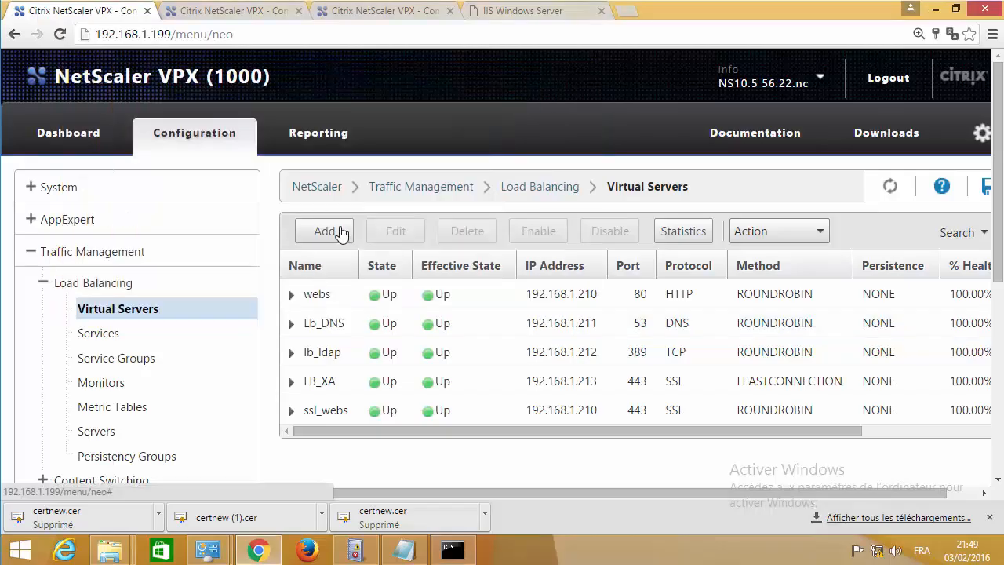
- Start a new load balancing virtual server named lb_sf with the SSL protocol
click(337, 234)
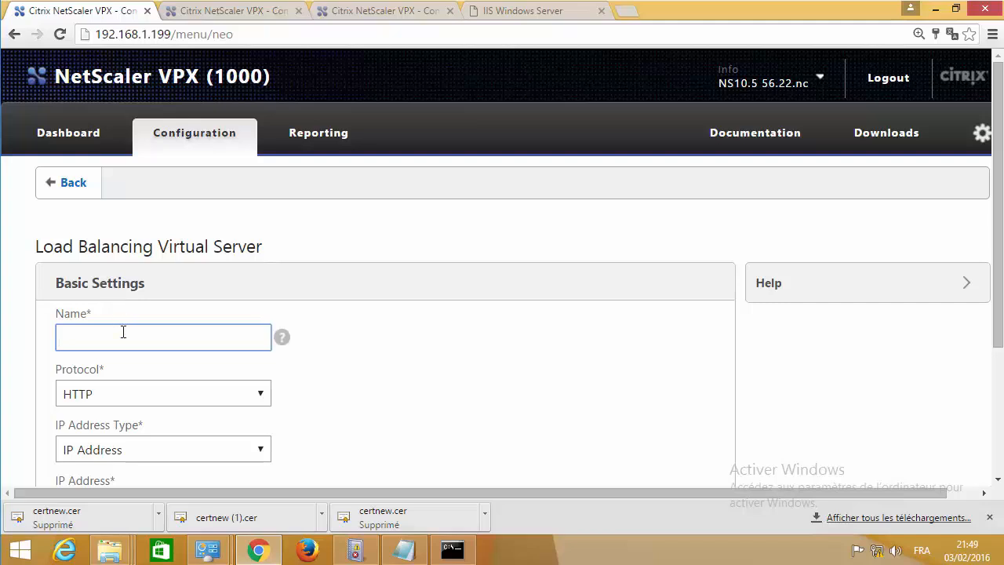
click(60, 181)
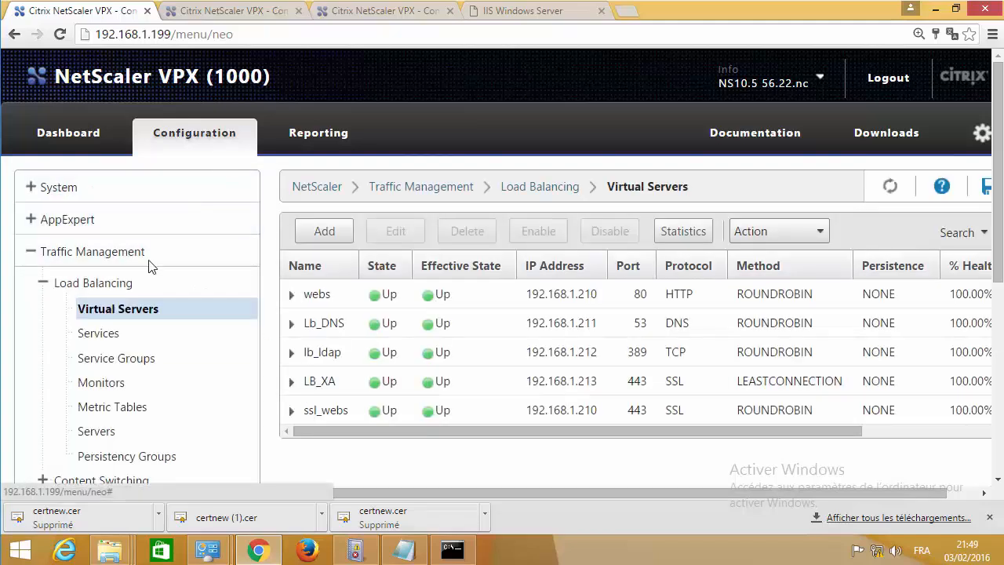
click(325, 232)
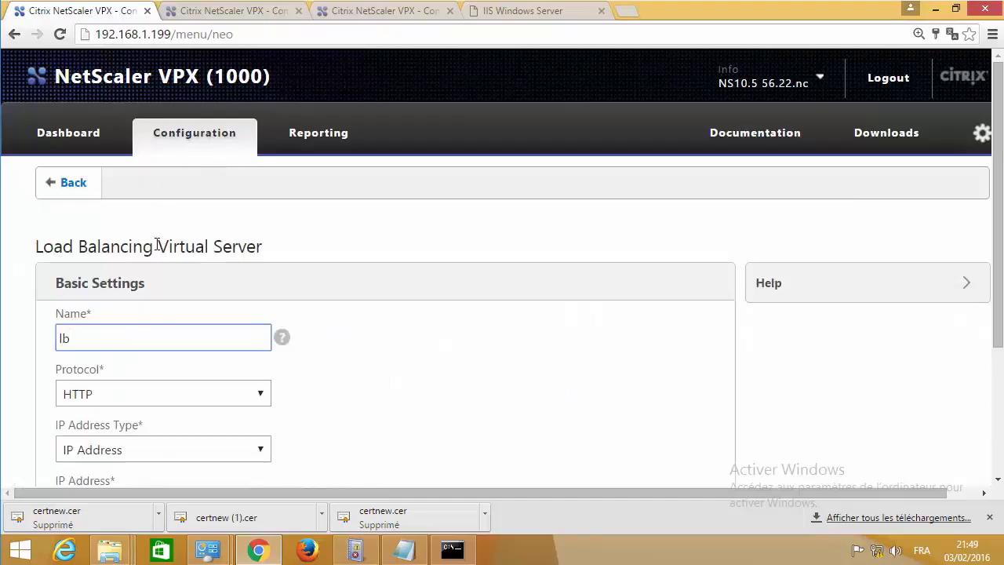
text(lb_sf)
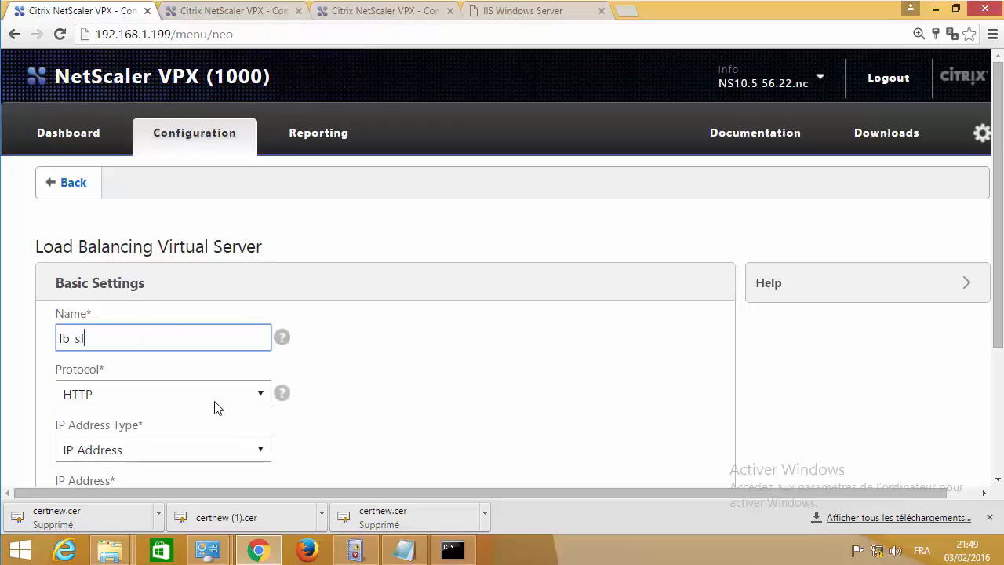
click(192, 406)
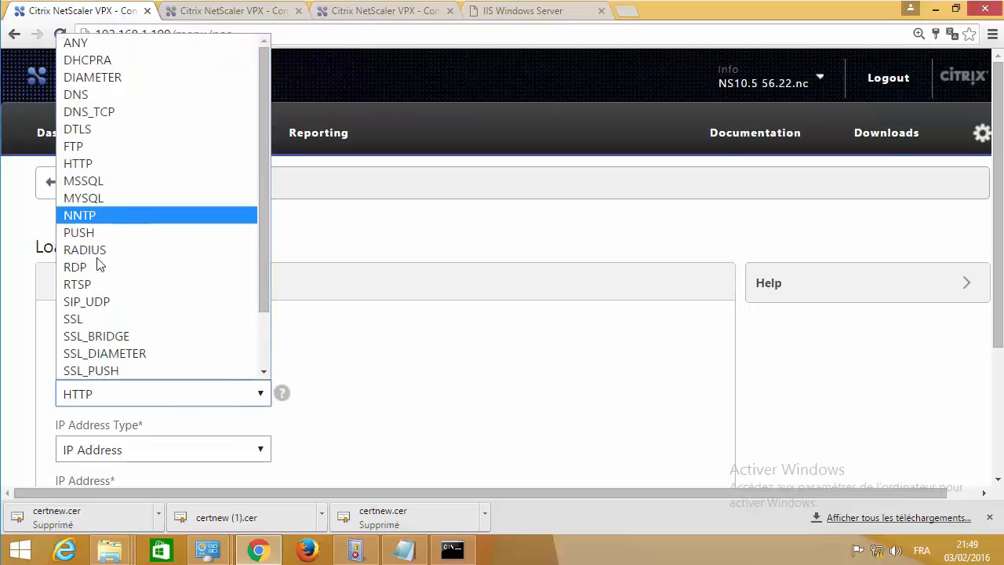
click(82, 321)
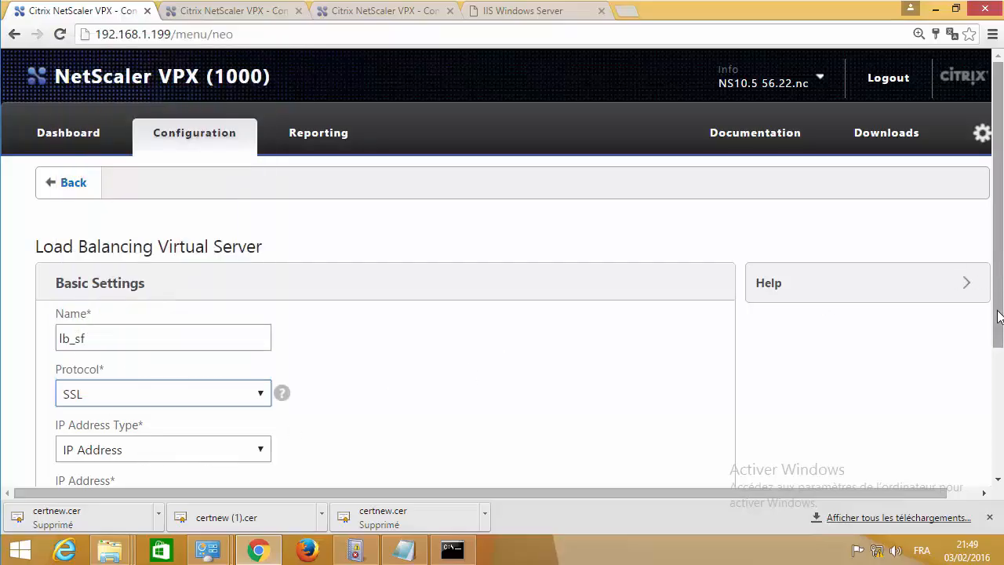
drag(1000, 315, 1002, 360)
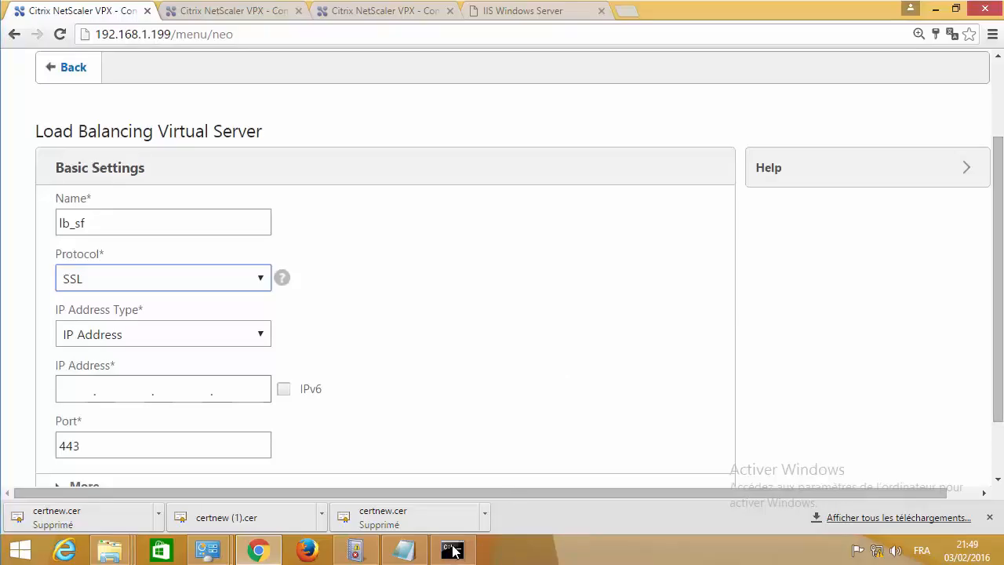
- Give the lb_sf virtual server the IP address 192.168.1.214, keep port 443 and the additional basic settings, and create it
key(alt+Tab)
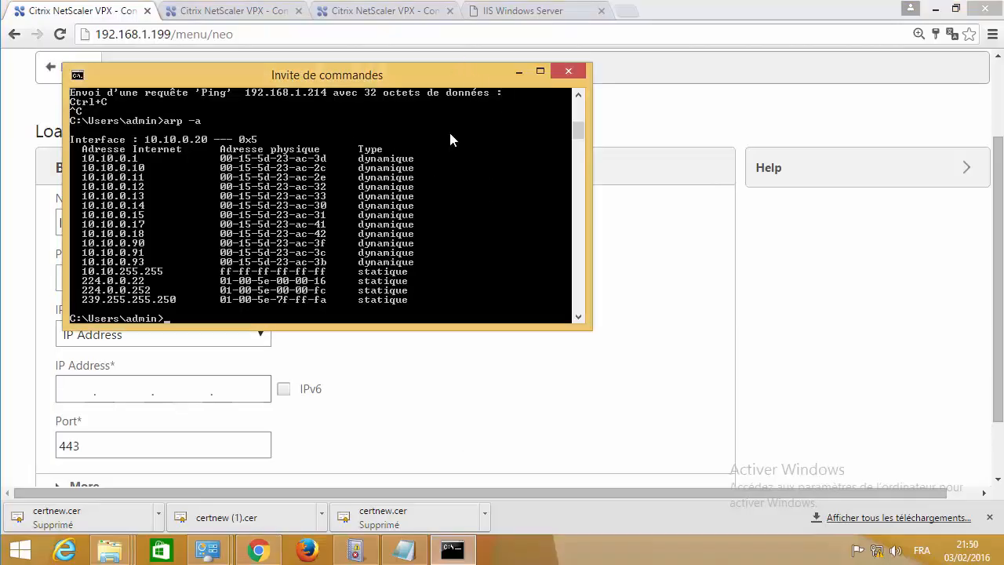
click(518, 72)
click(81, 384)
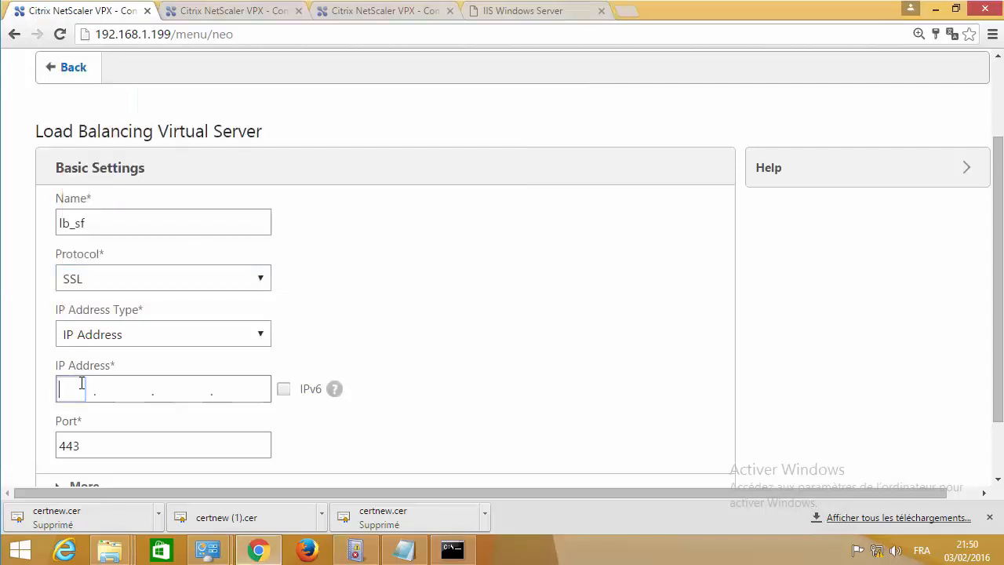
text(192.168.1)
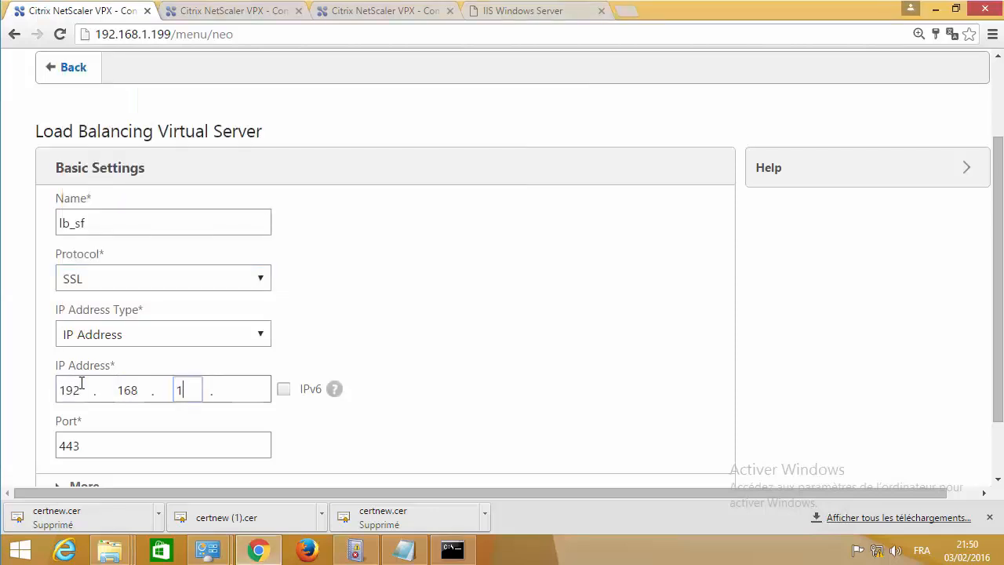
text(.214)
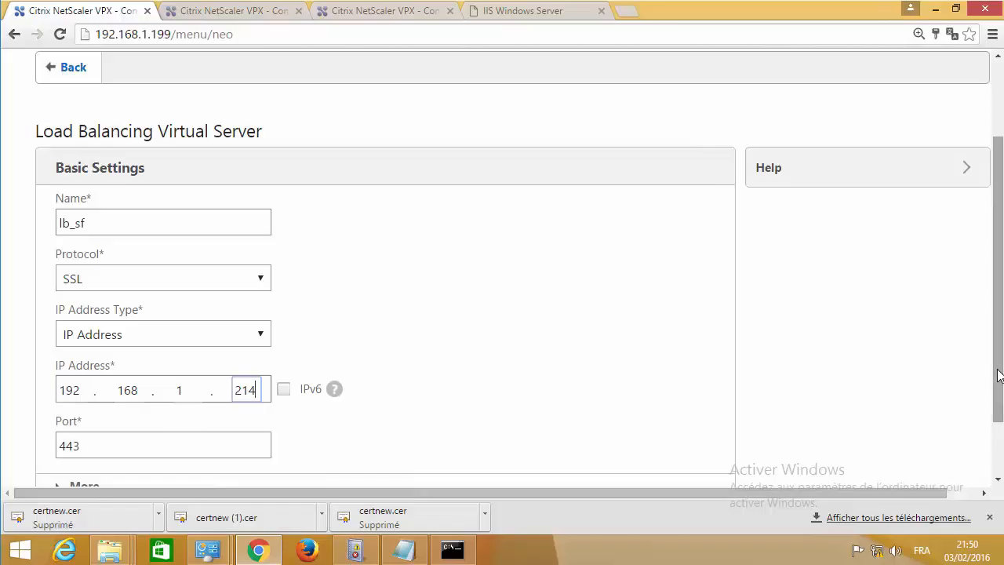
scroll(999, 375, down, 1)
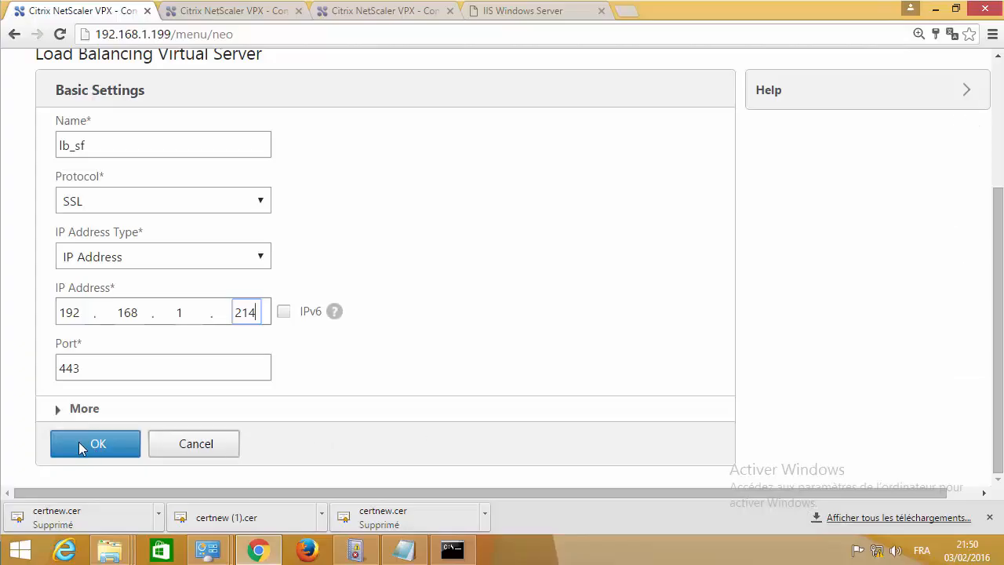
click(63, 410)
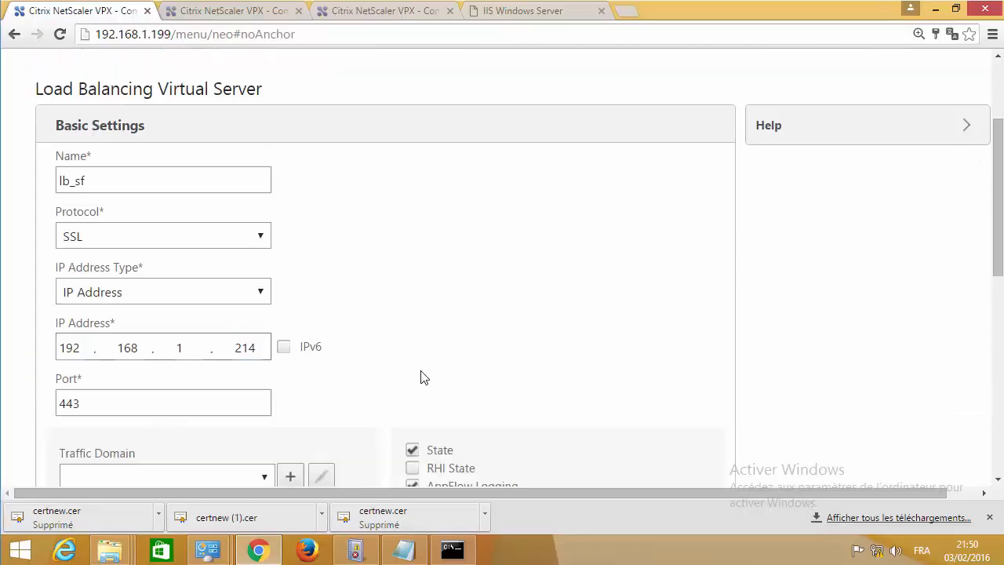
drag(995, 271, 989, 454)
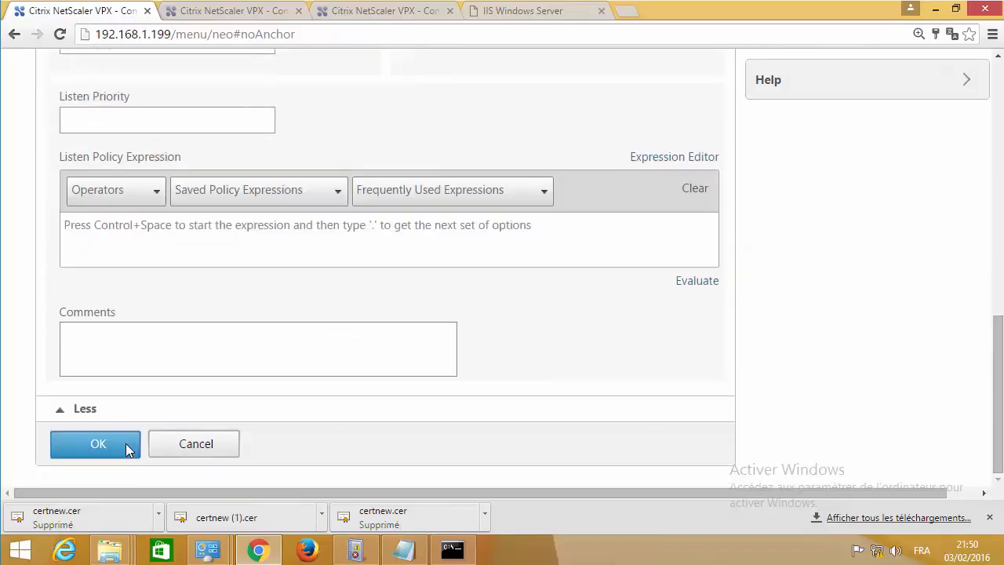
click(97, 443)
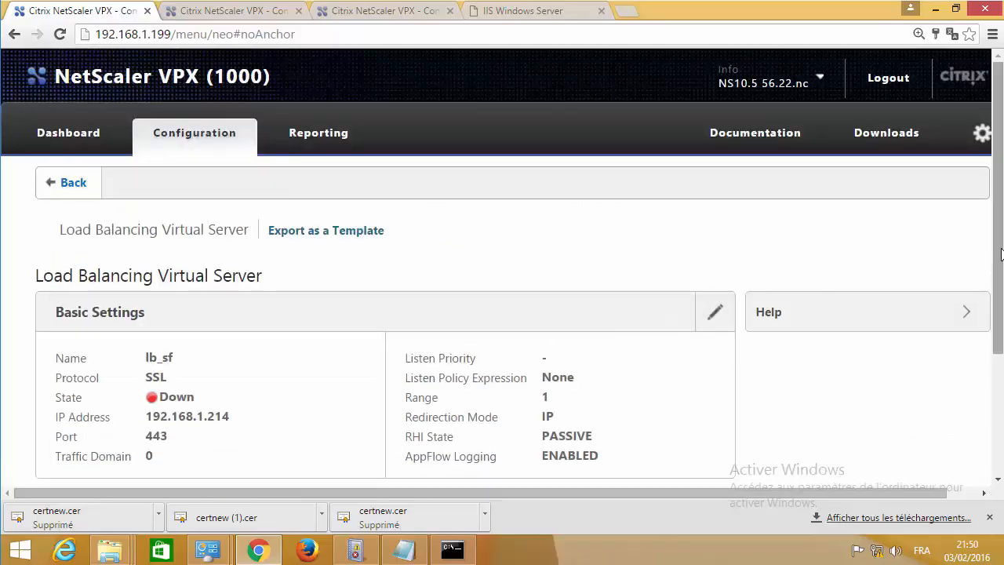
- Bind the services sf1 and sf2 to the lb_sf virtual server with weight 1 and accept the service bindings
drag(999, 273, 966, 411)
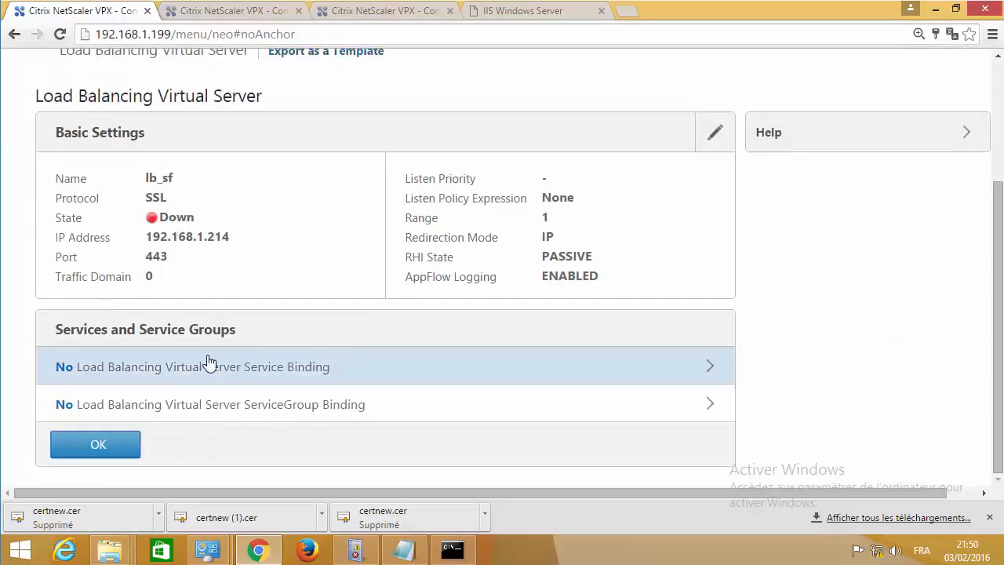
click(173, 367)
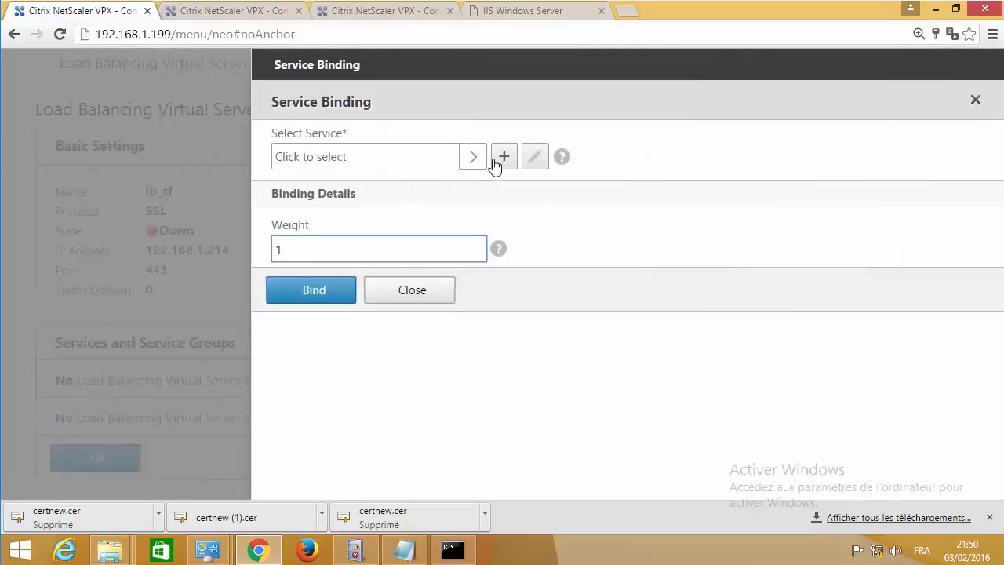
click(473, 158)
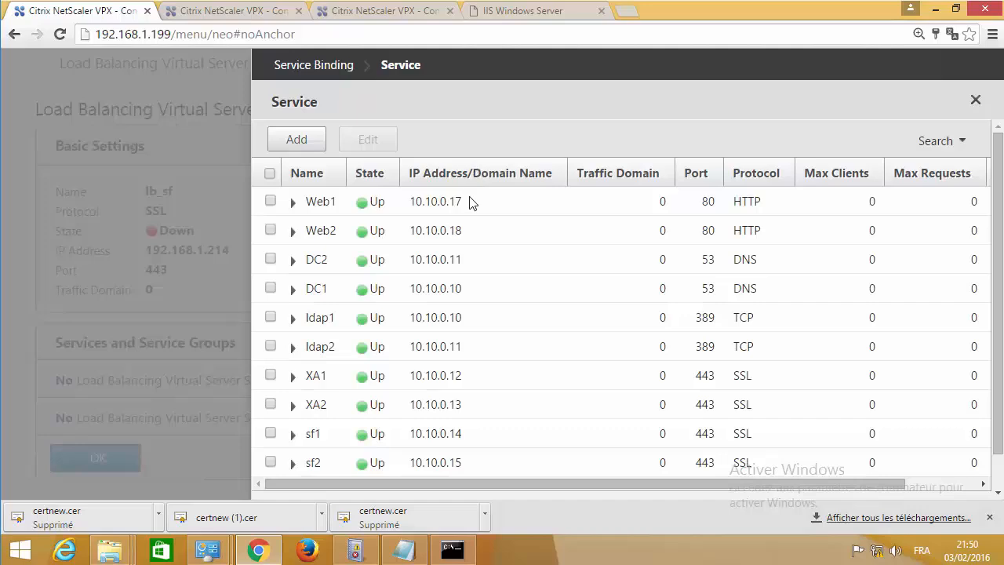
click(270, 434)
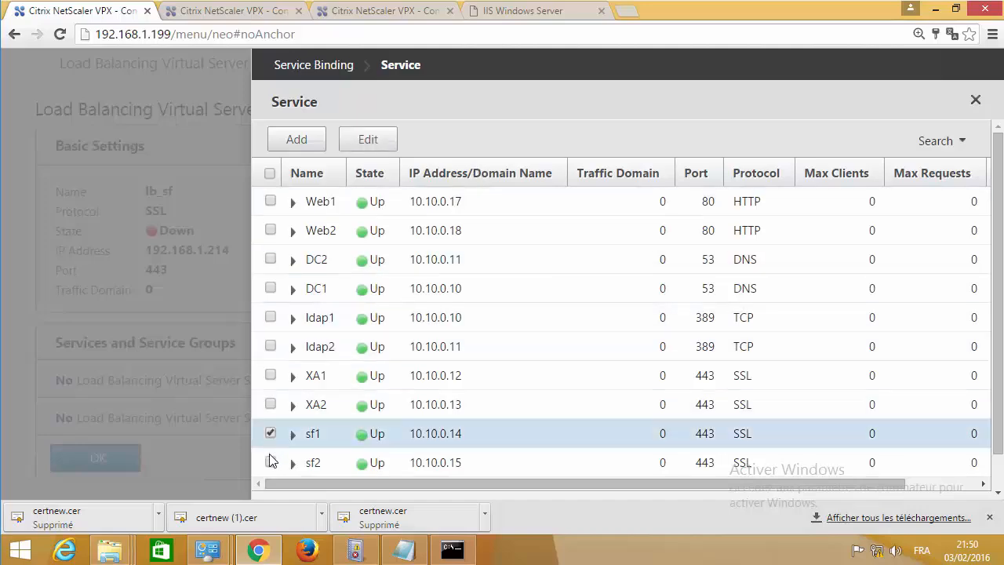
click(270, 462)
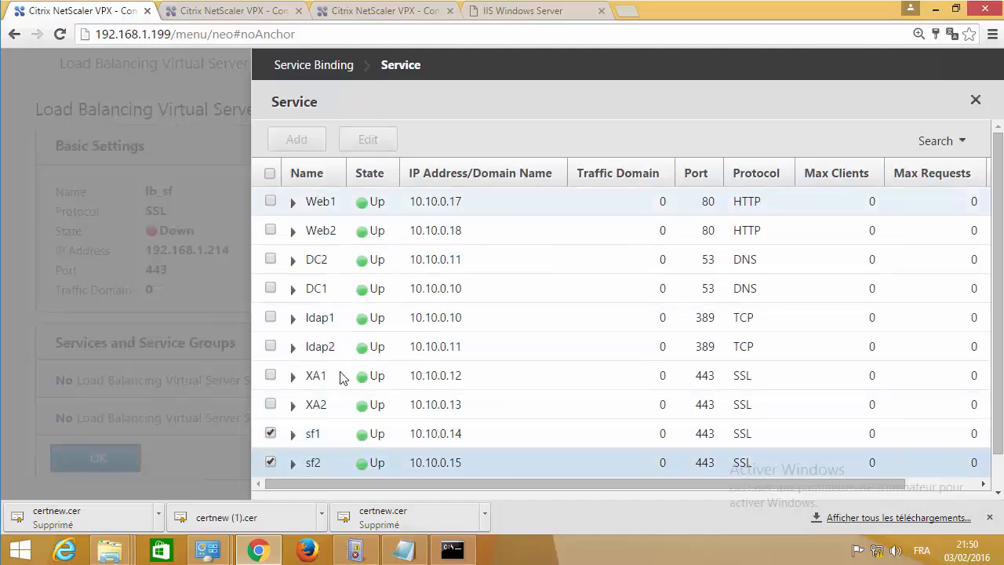
scroll(999, 426, down, 1)
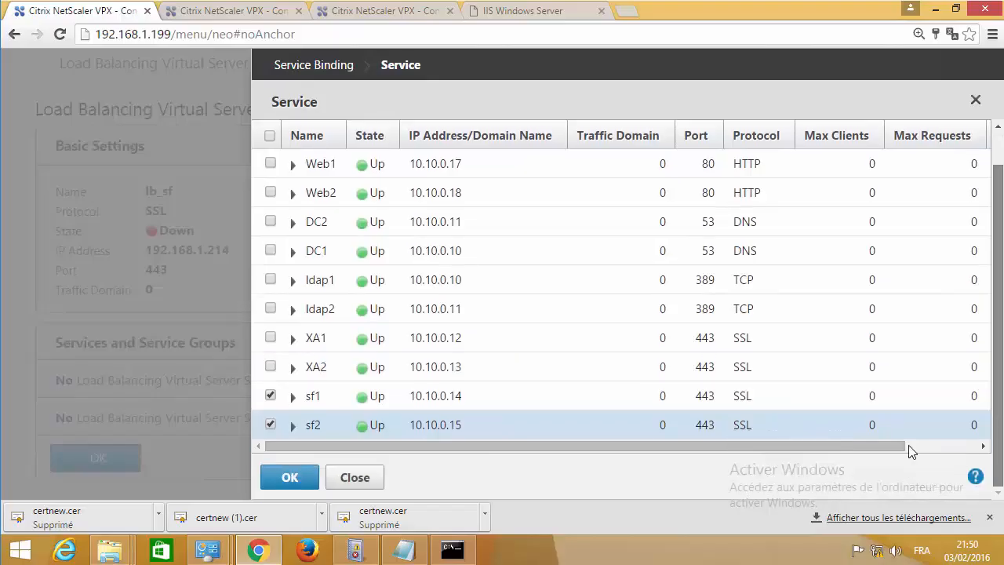
click(287, 476)
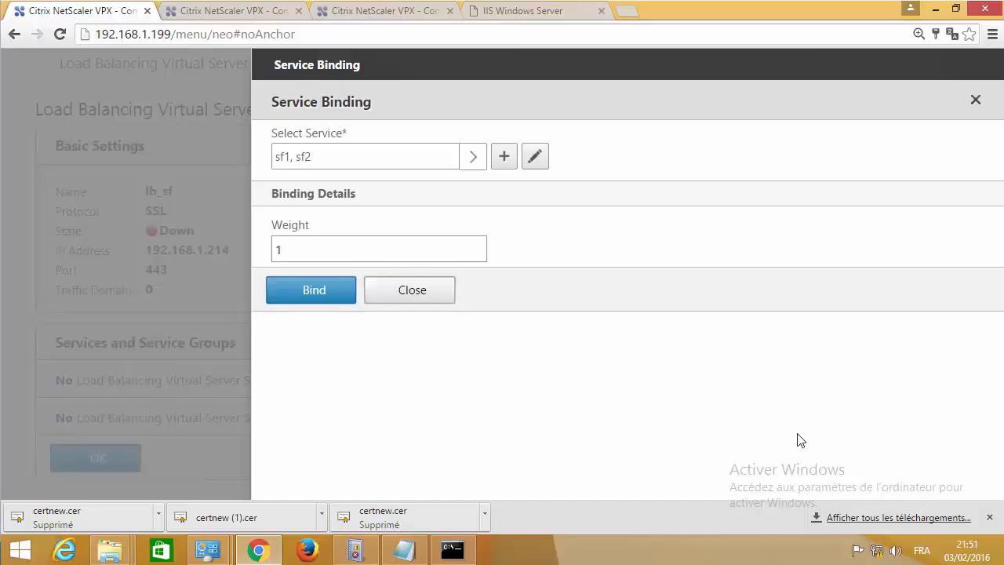
click(318, 292)
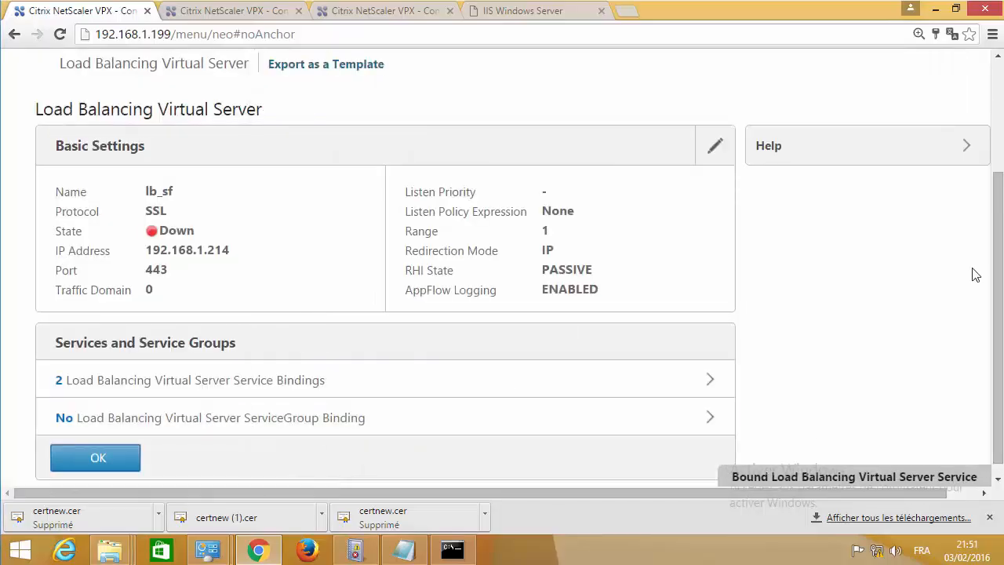
scroll(1000, 320, down, 1)
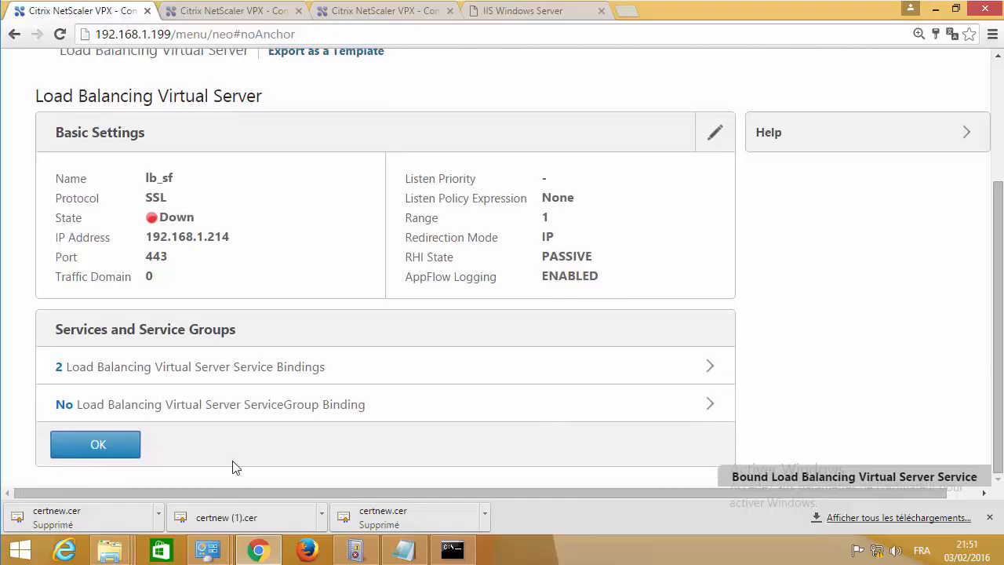
click(98, 445)
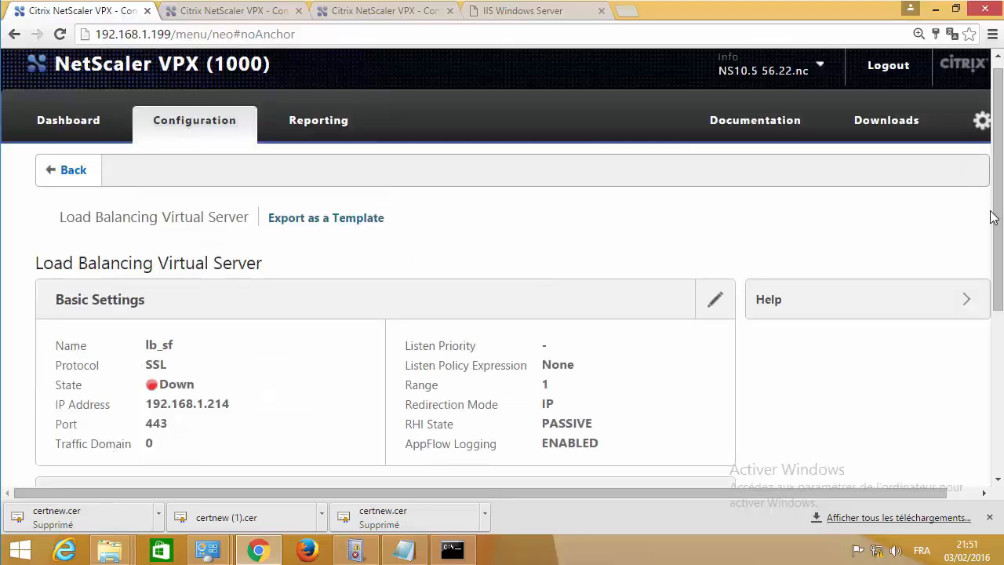
- Accept the certificates section of lb_sf without binding a server or CA certificate and continue to the advanced settings
drag(992, 213, 1002, 284)
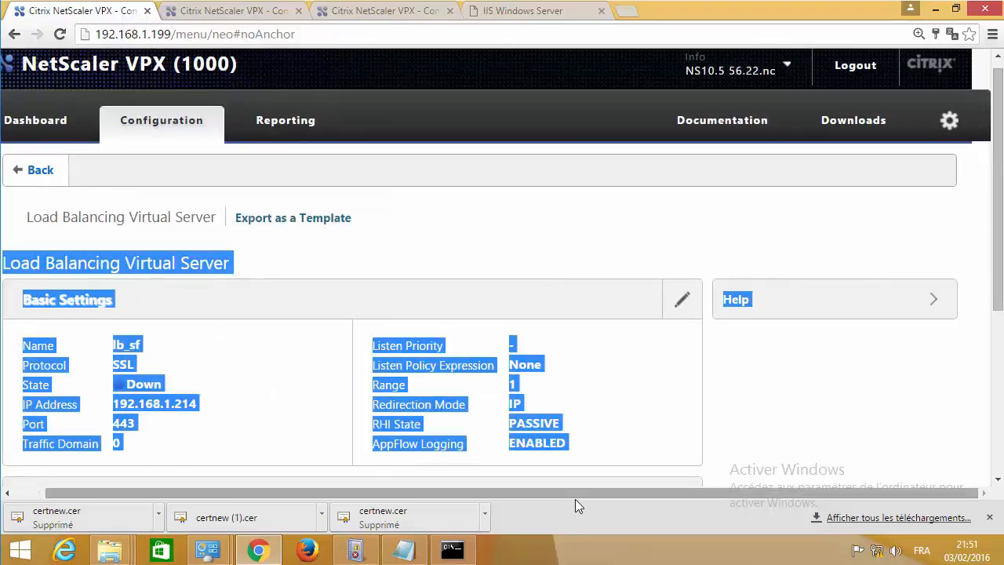
drag(564, 493, 443, 501)
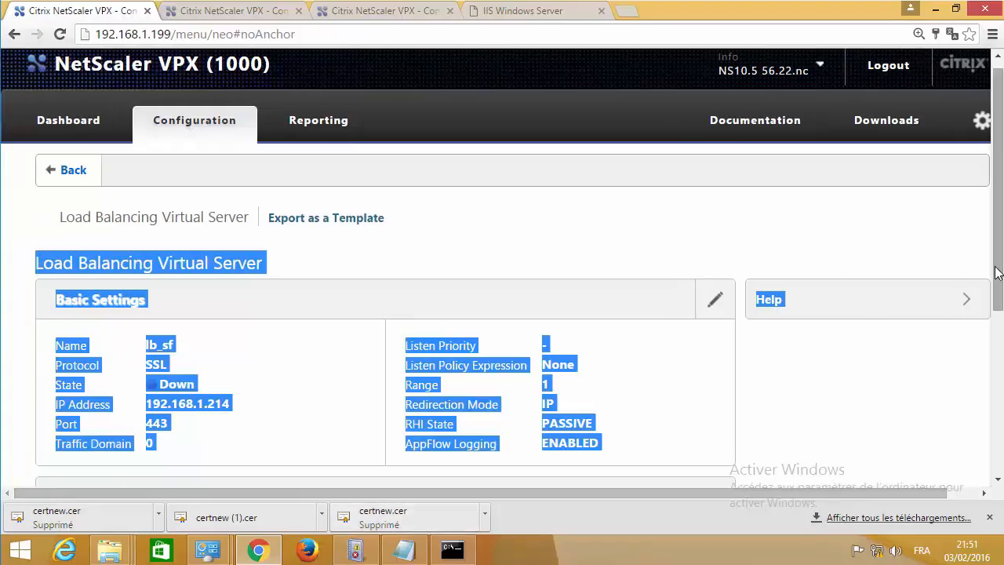
scroll(991, 418, down, 2)
scroll(991, 418, down, 2)
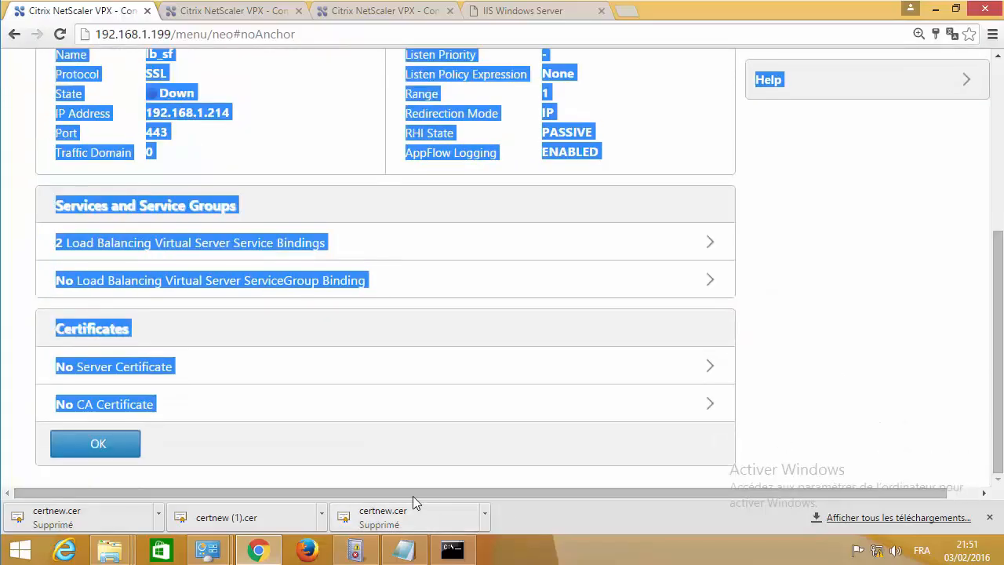
click(98, 444)
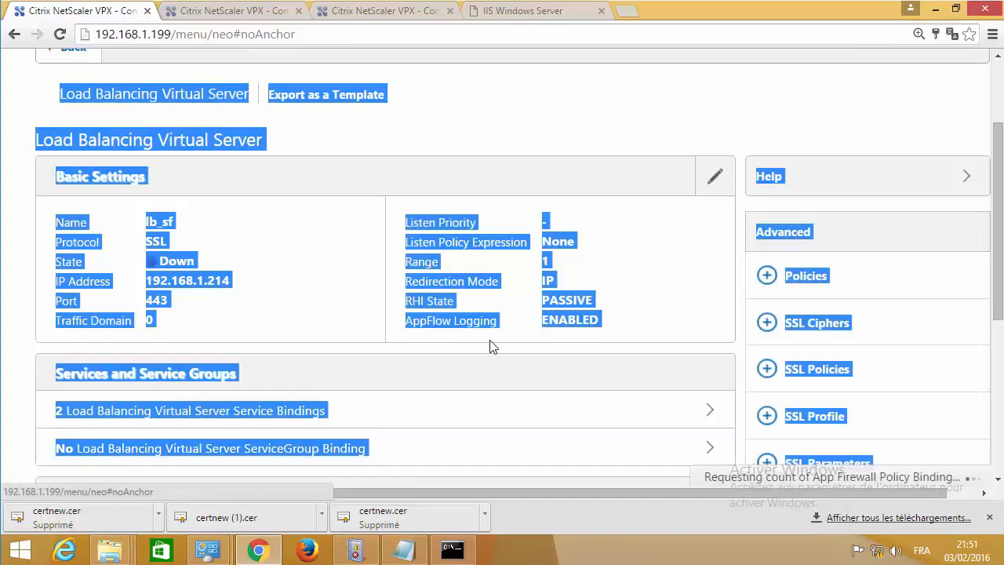
click(763, 124)
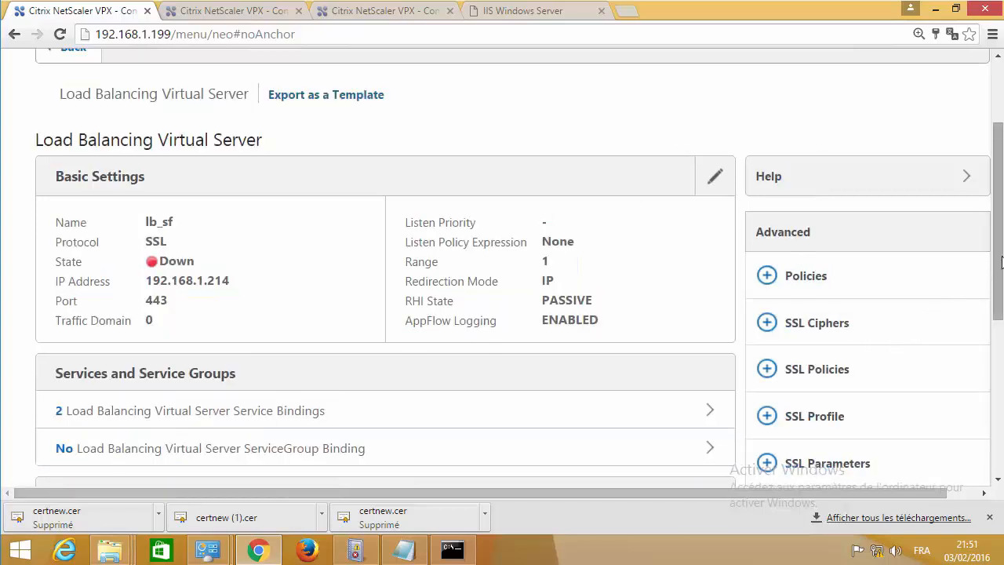
- Add SOURCEIP persistence to the lb_sf virtual server with a time-out of 20 minutes, keeping the default IPv4 netmask and IPv6 mask length
drag(998, 278, 992, 353)
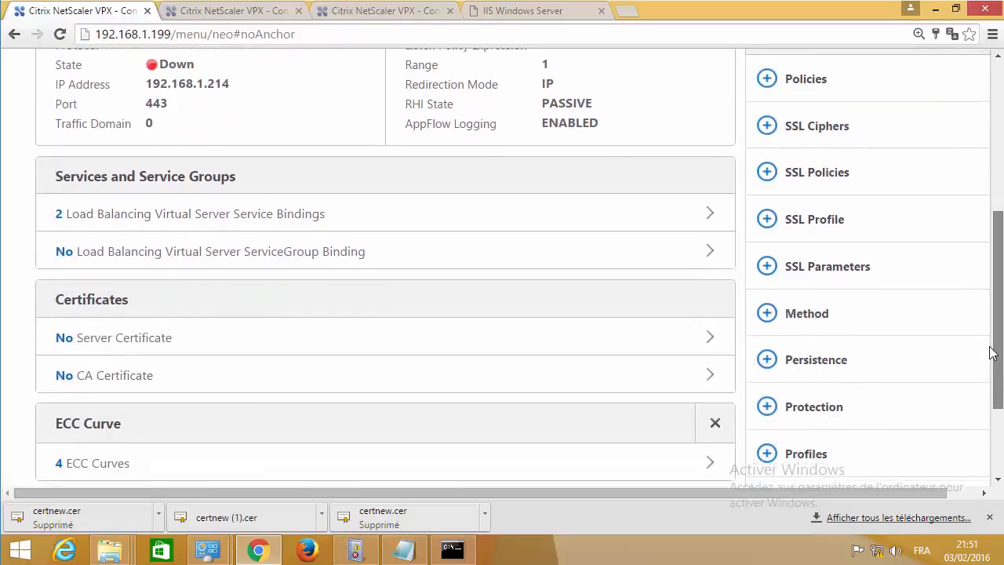
scroll(990, 356, down, 1)
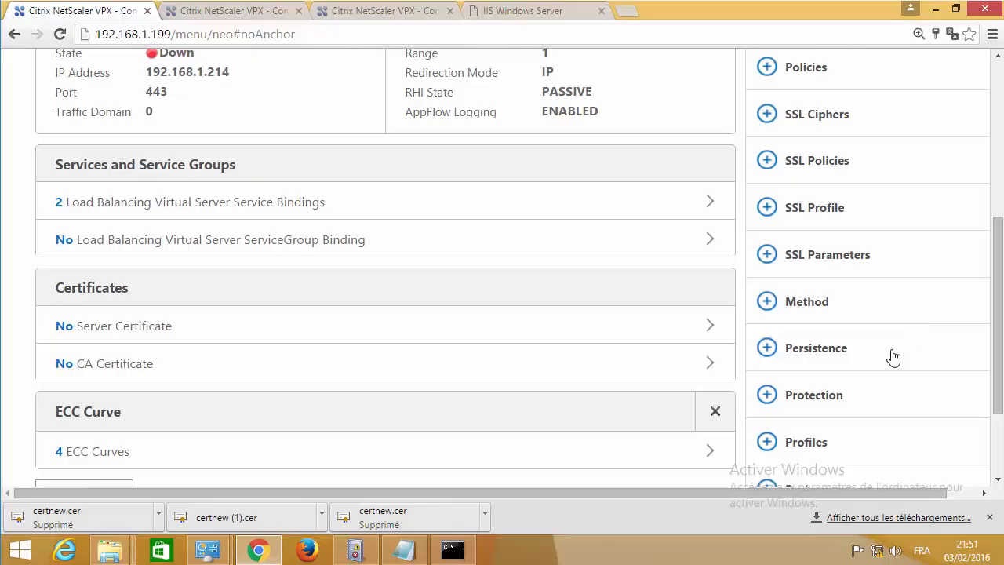
click(816, 348)
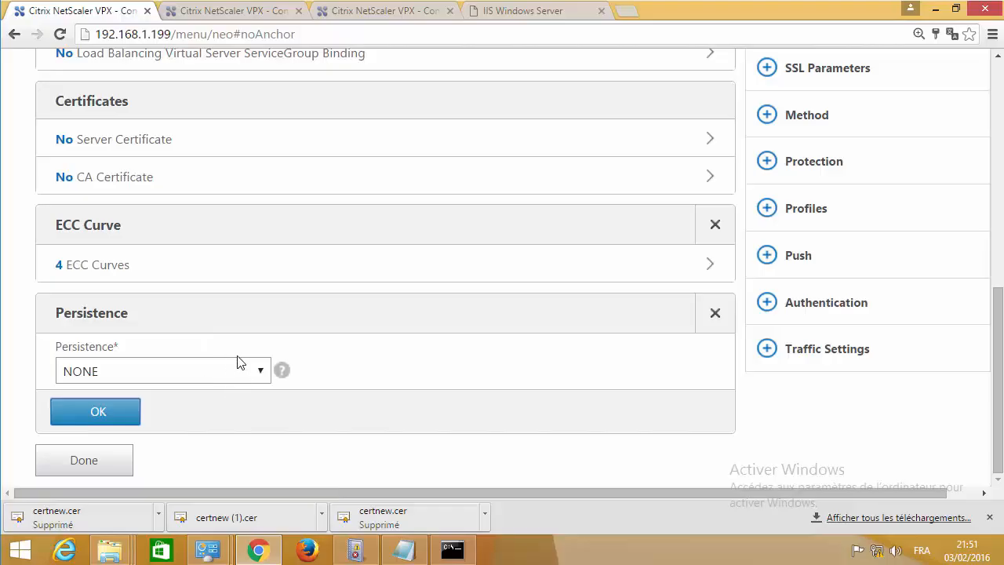
click(243, 376)
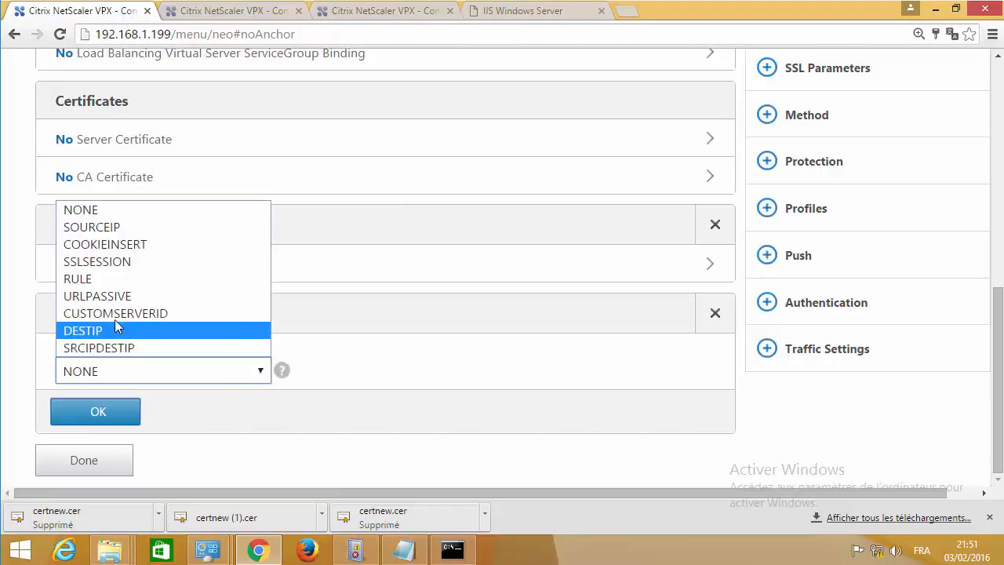
click(107, 227)
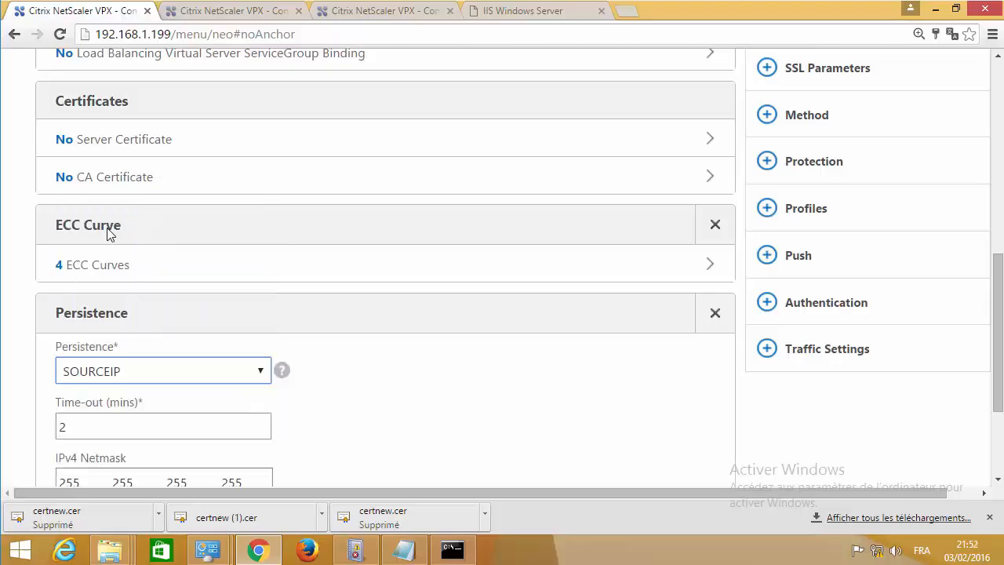
click(100, 423)
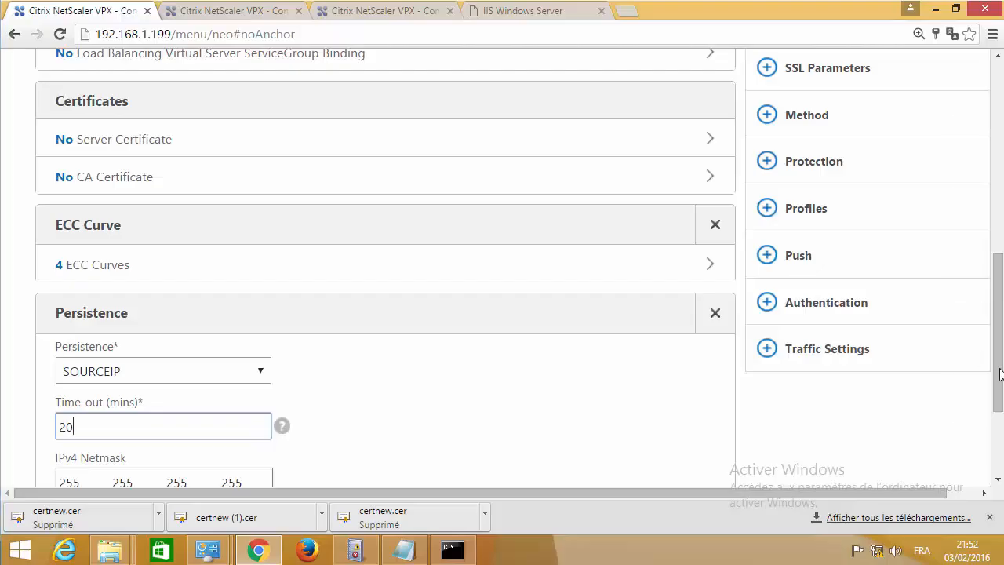
scroll(868, 442, down, 3)
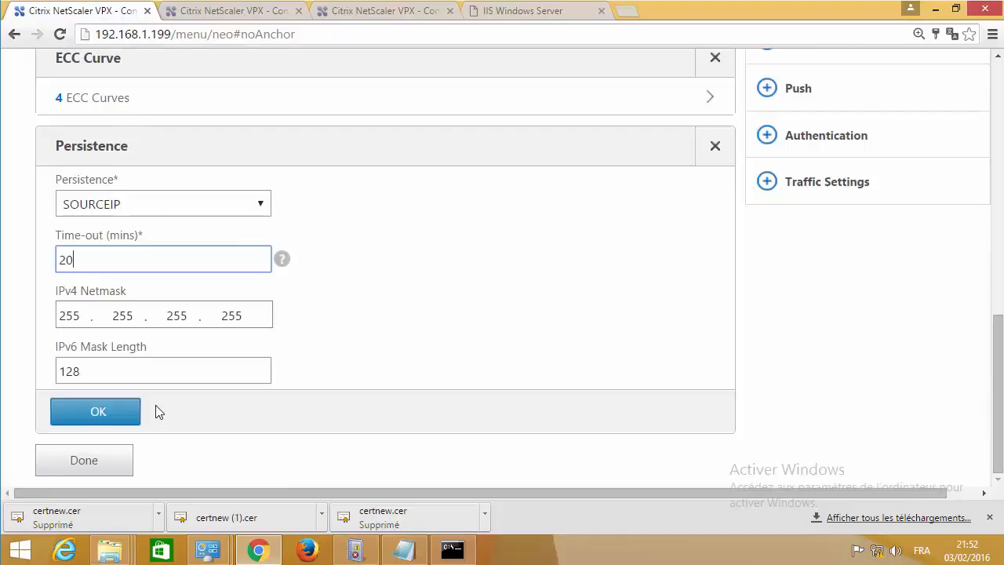
click(100, 410)
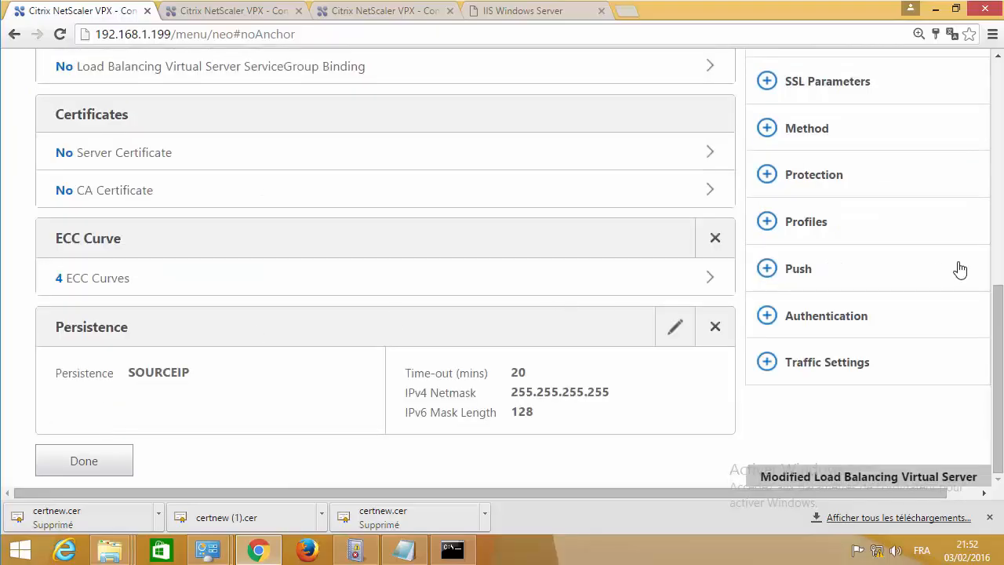
- Bind the wildcard_alphorm_lab certificate to the lb_sf virtual server as its server certificate
scroll(991, 276, up, 3)
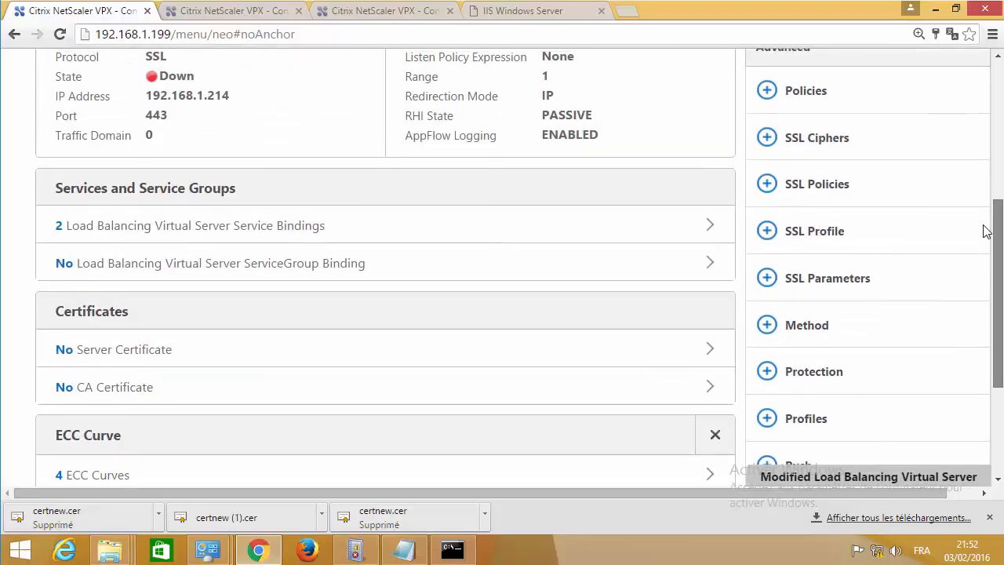
click(128, 350)
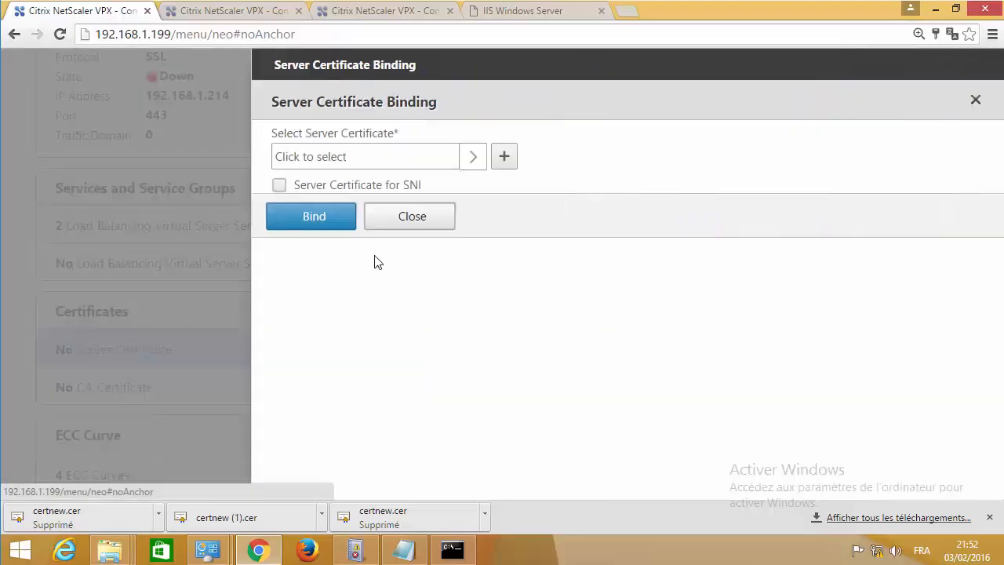
click(469, 161)
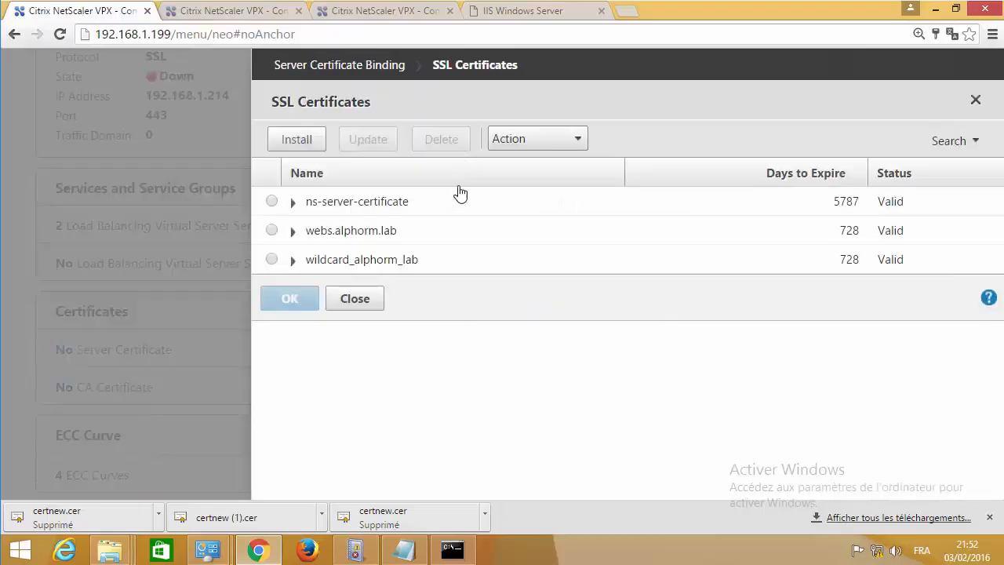
click(271, 260)
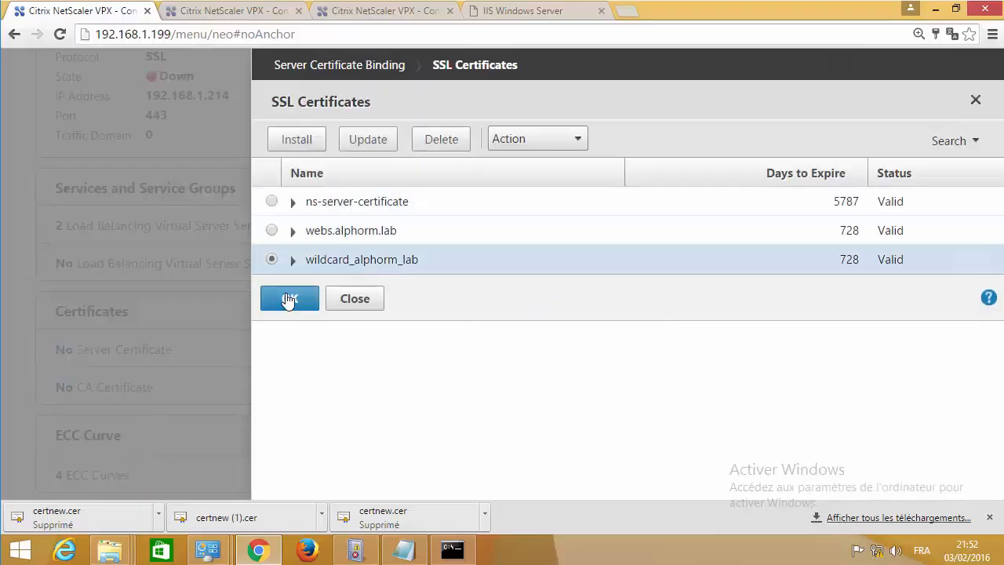
click(288, 302)
click(314, 220)
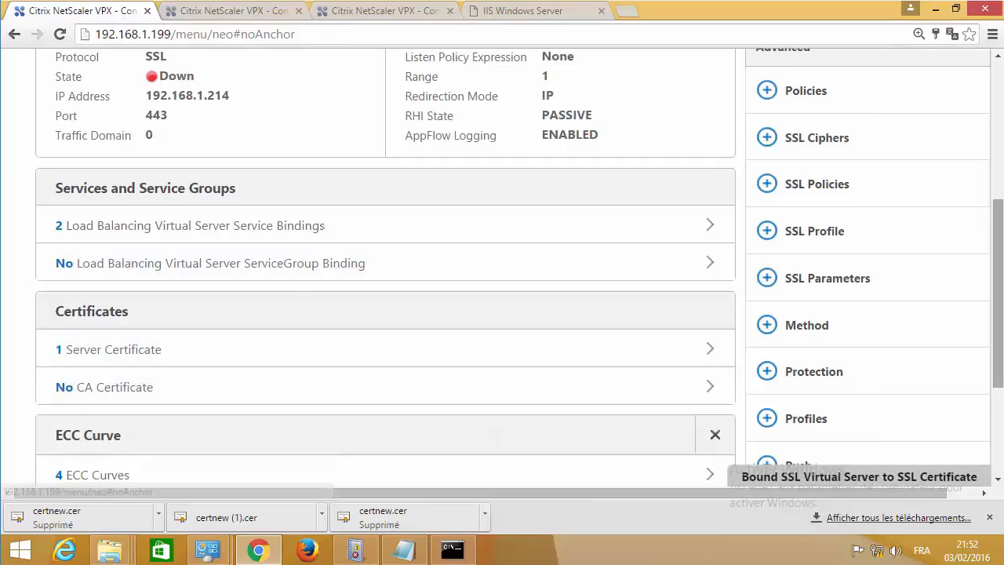
- Finish the lb_sf virtual server configuration and refresh the Virtual Servers list to check its state
drag(999, 348, 999, 459)
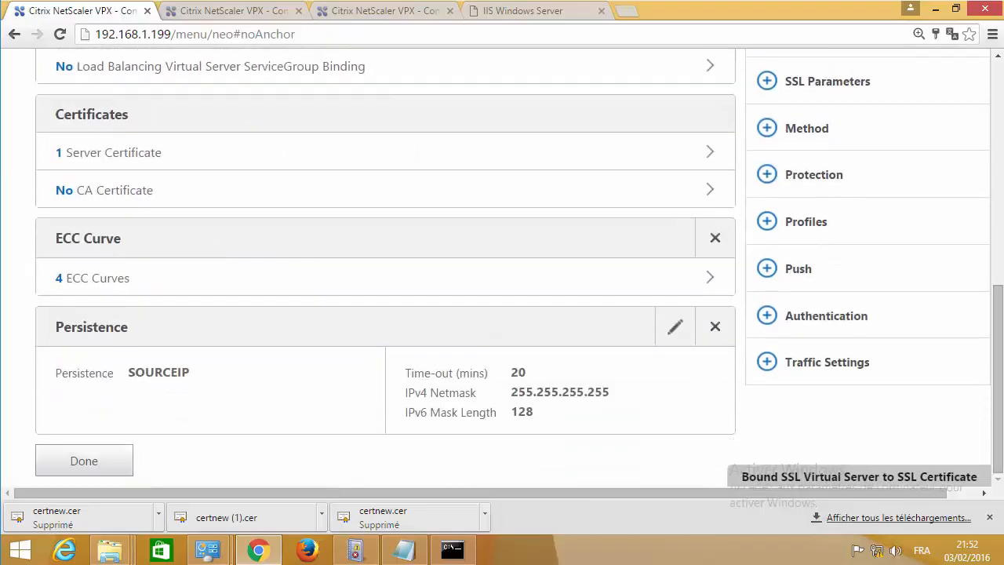
click(77, 461)
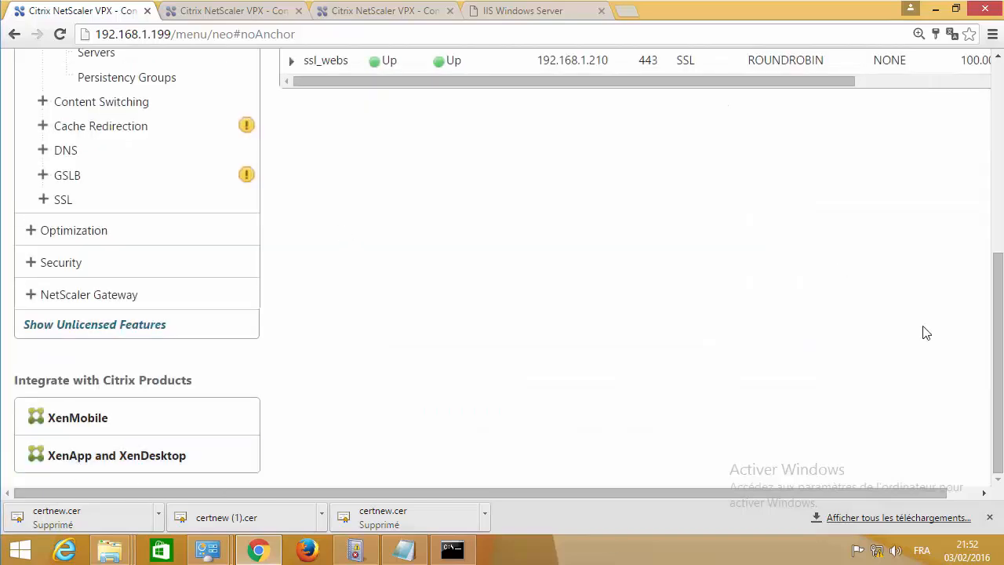
drag(995, 339, 977, 224)
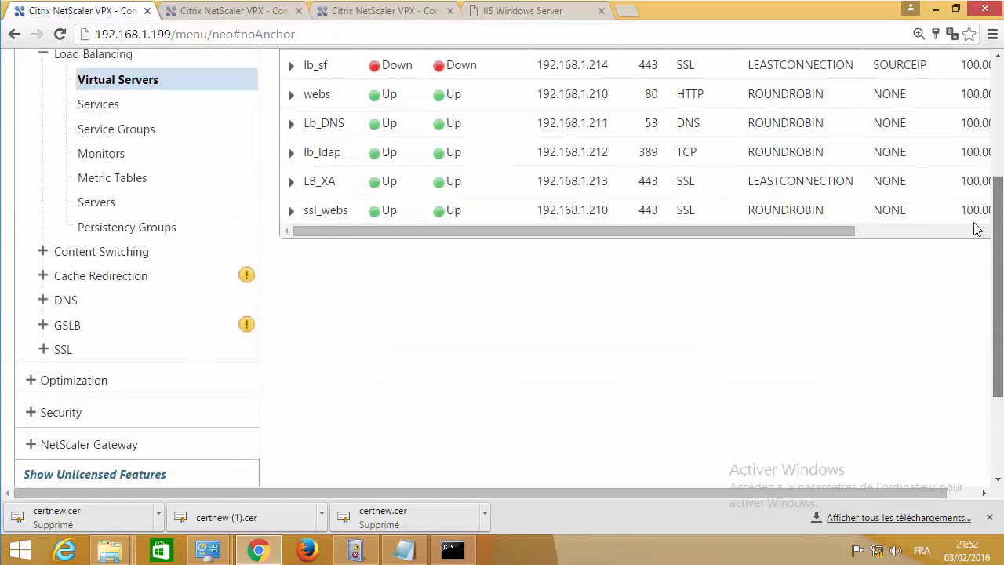
click(462, 135)
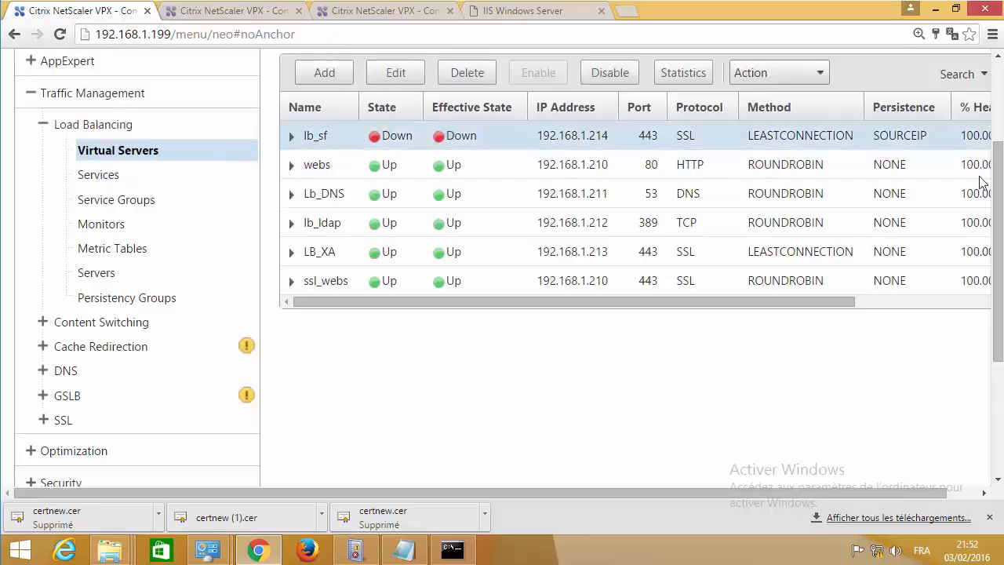
drag(996, 175, 973, 113)
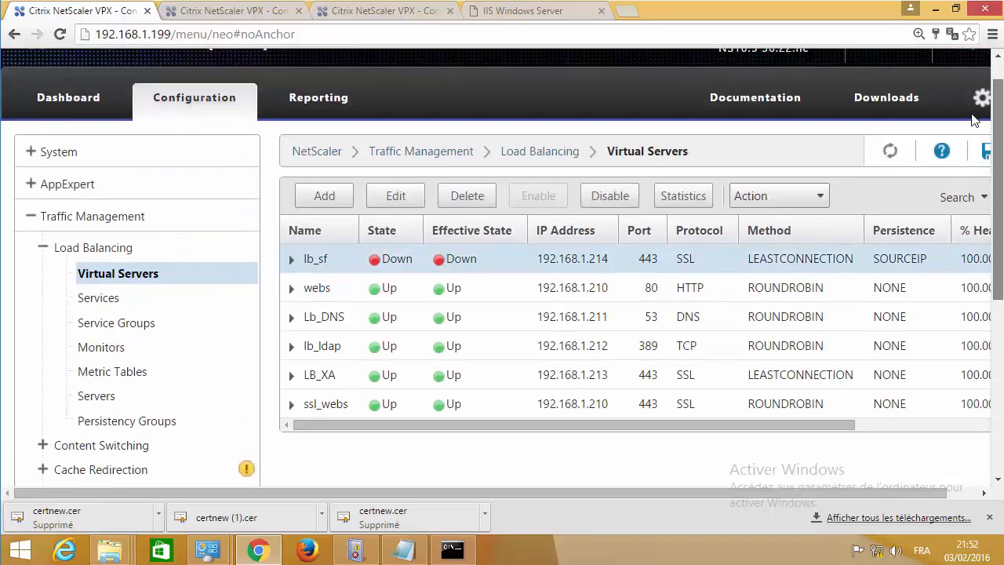
click(893, 151)
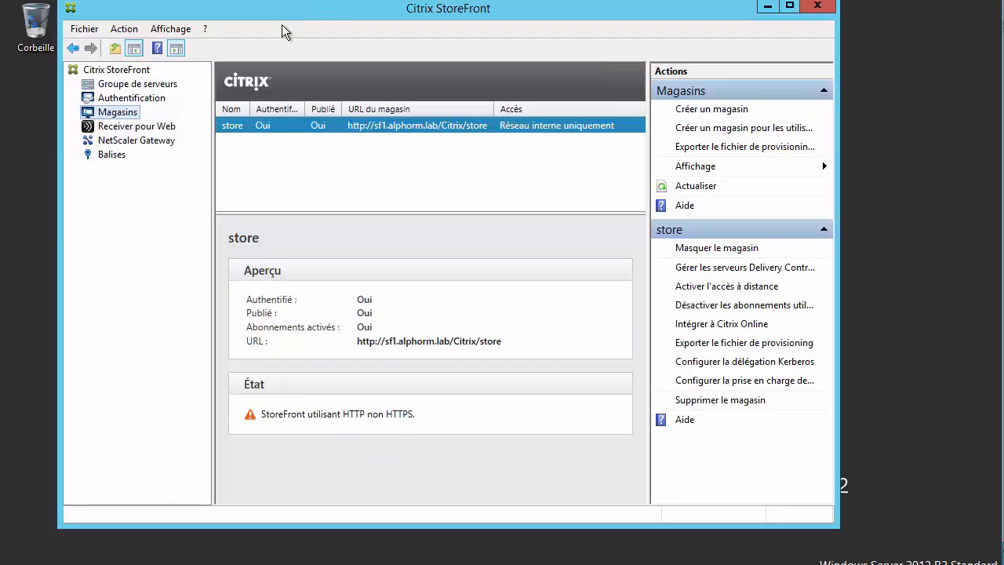
- Reposition the Citrix StoreFront console window and widen it
drag(330, 12, 300, 31)
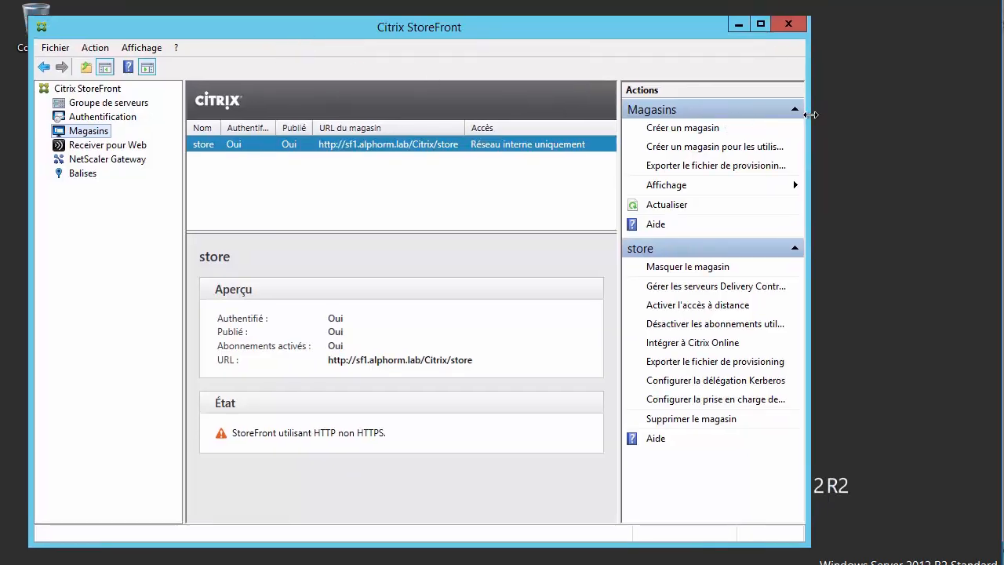
drag(811, 114, 931, 119)
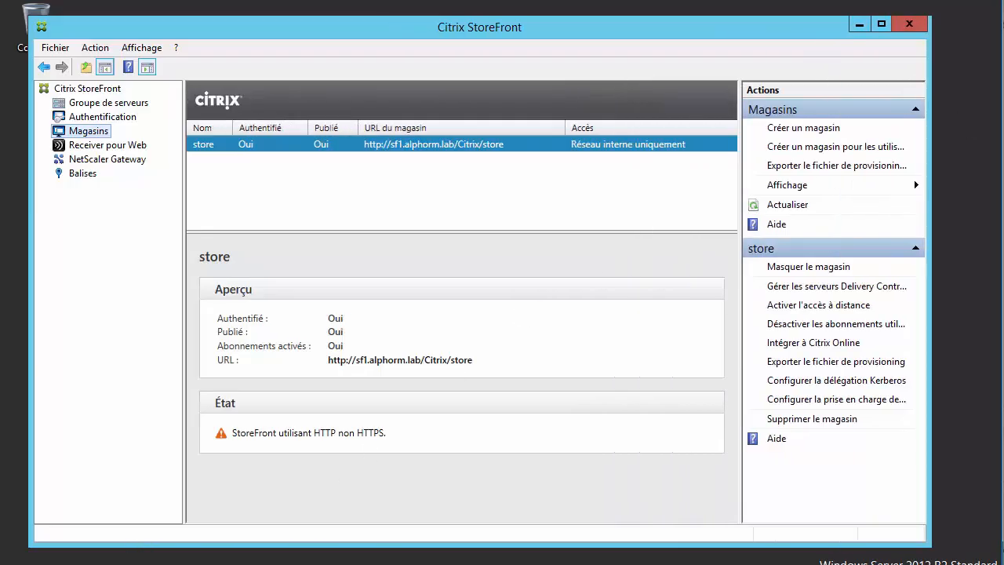
- Switch to the PowerShell window and ping the host broker to test its name resolution
click(112, 562)
click(349, 394)
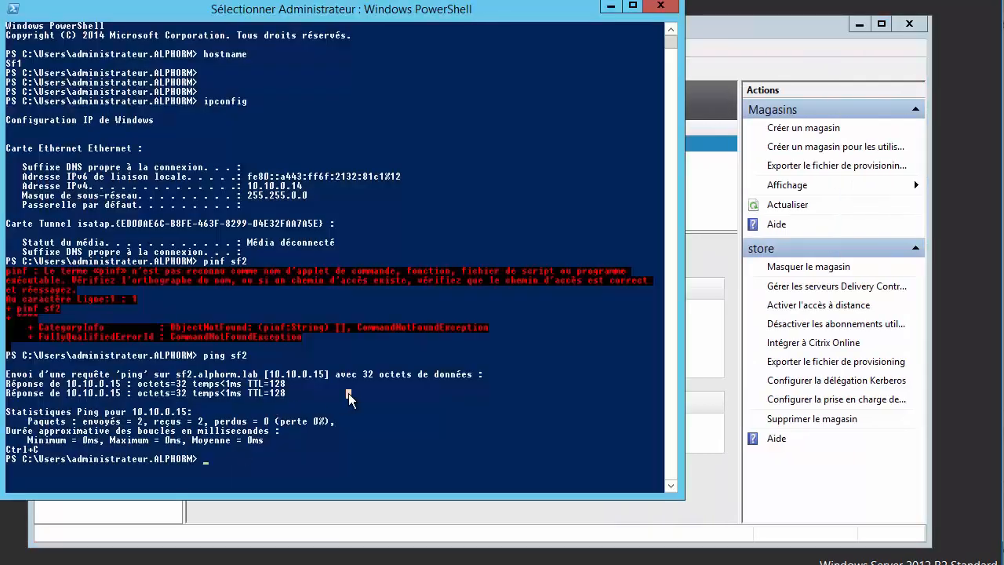
text(pring br)
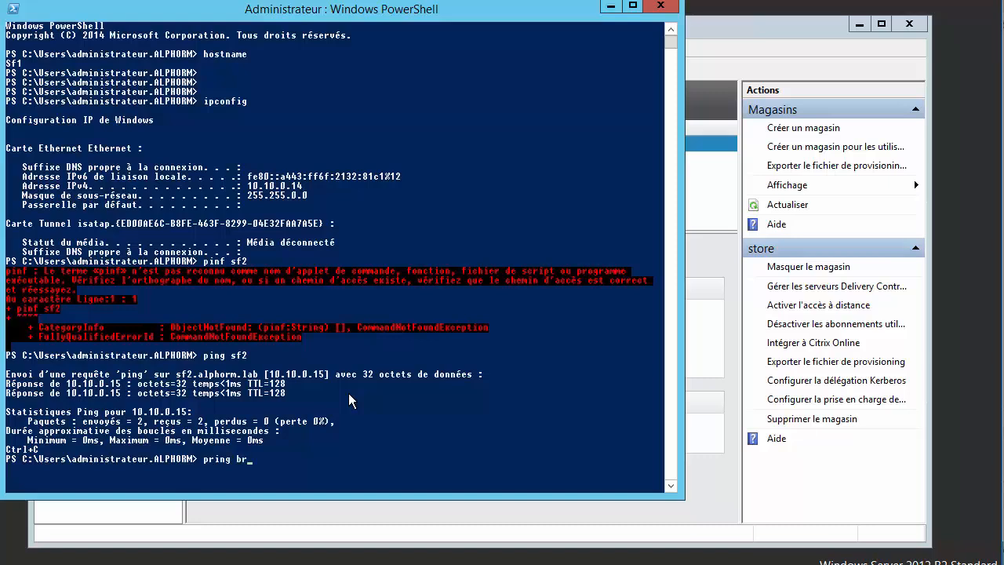
text(oker)
key(Return)
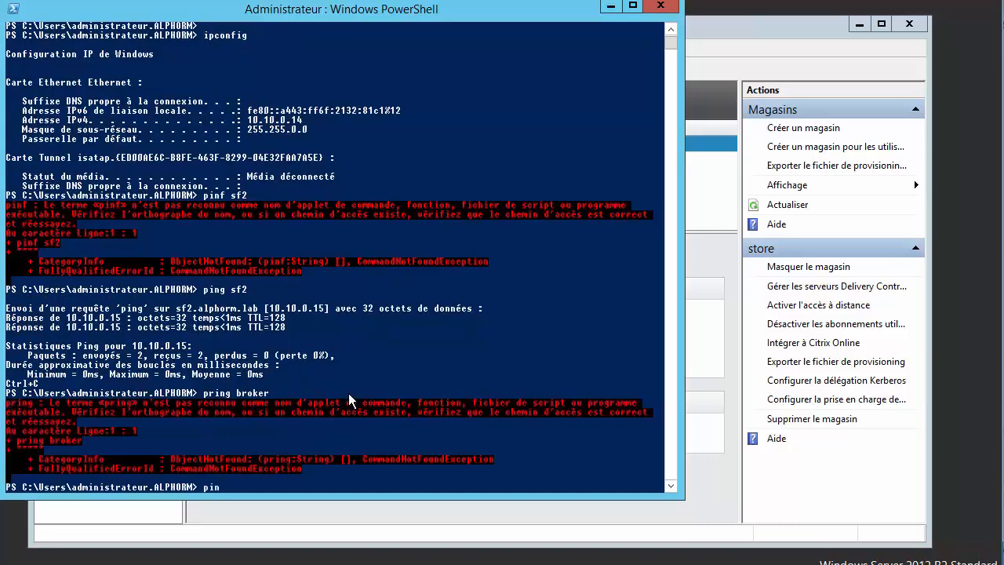
key(Return)
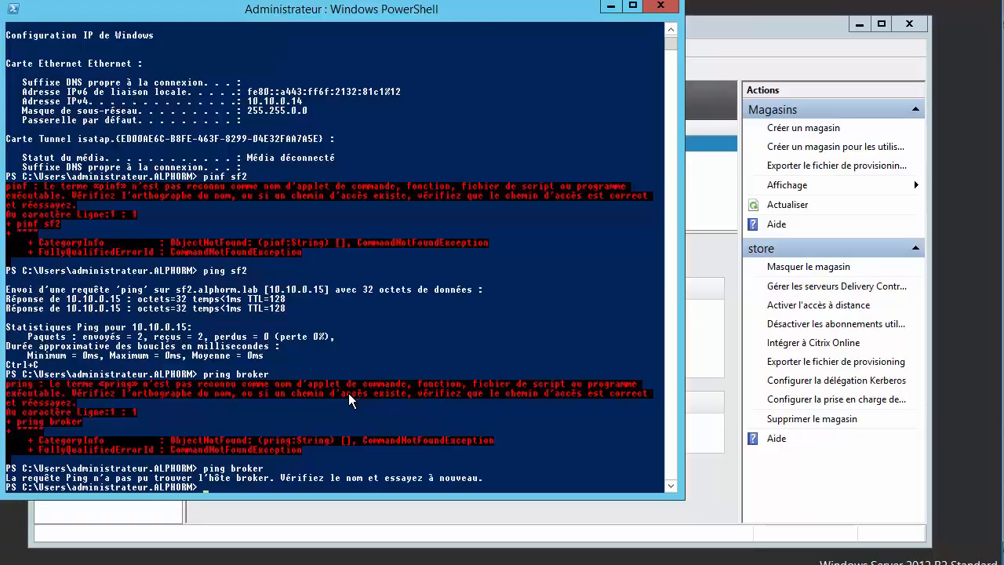
- Flush the DNS cache with ipconfig /flushdns and retry the ping to broker
text(ipconfig /flushdns)
key(Return)
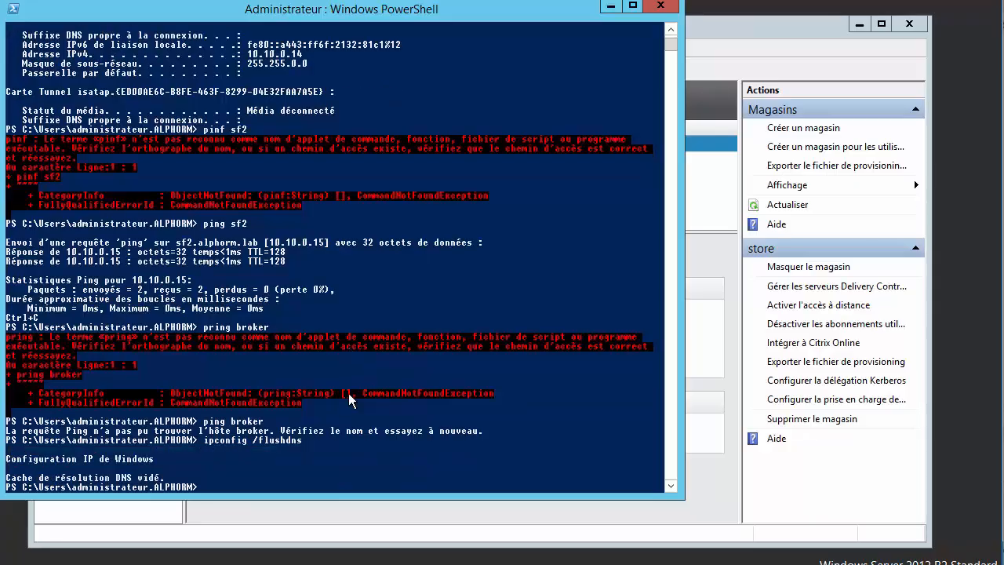
text(ping broker)
key(Return)
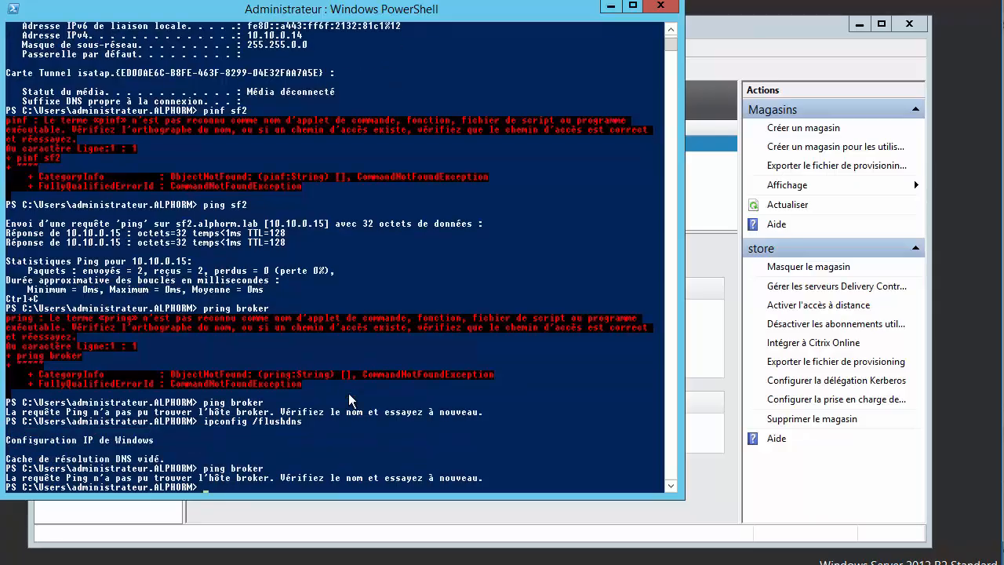
key(Up)
text(s)
key(ctrl+c)
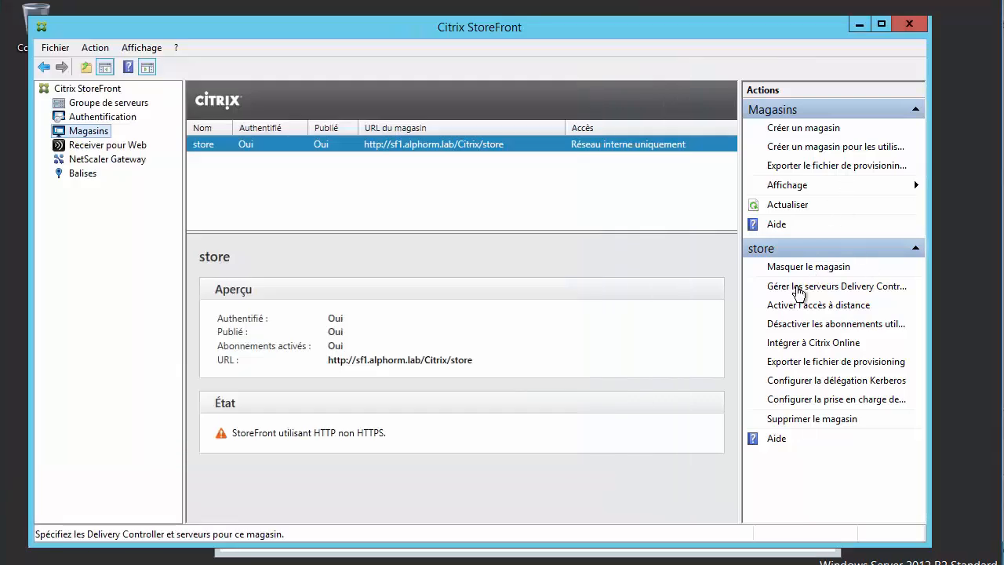
- In the store's Controller delivery controller, replace the servers xenapp1.alphorm.lab and xenapp2.alphorm.lab with broker.alphorm.lab
click(796, 287)
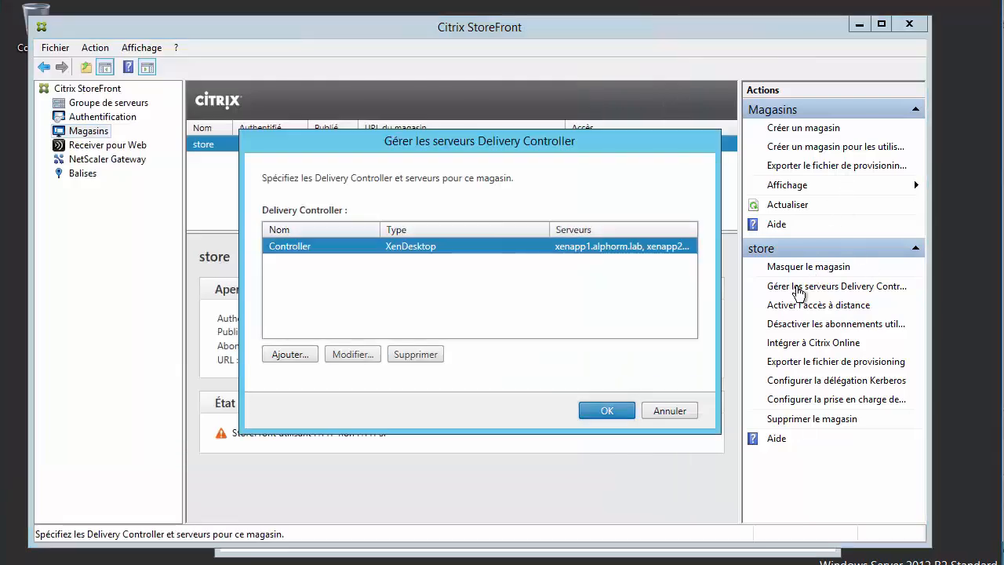
click(345, 357)
click(472, 263)
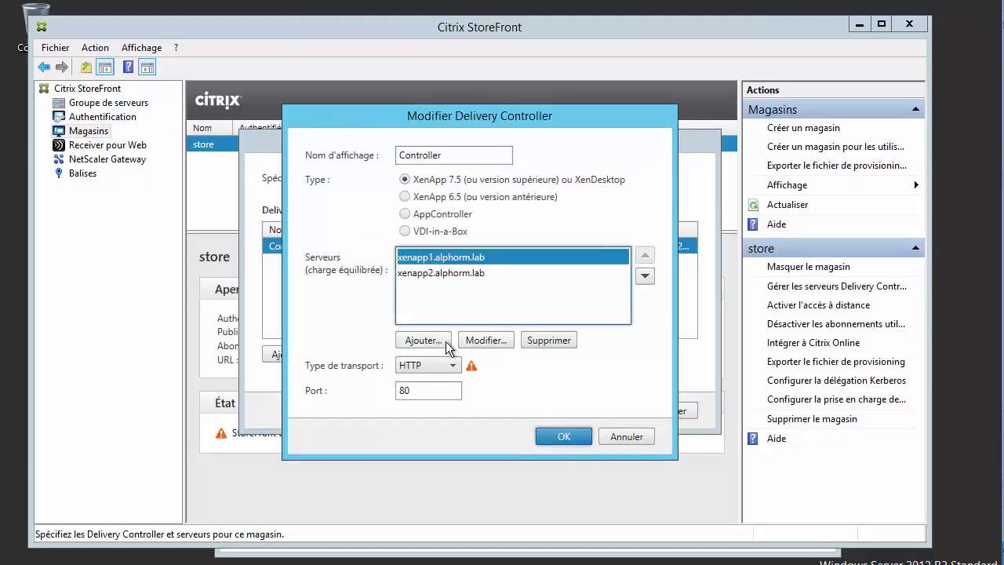
click(544, 342)
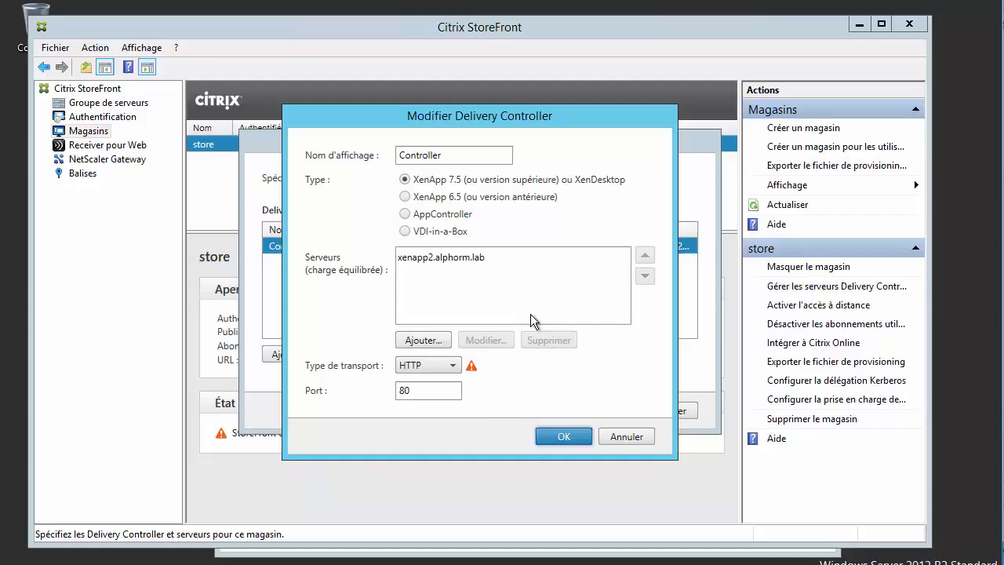
click(462, 257)
click(547, 341)
click(433, 341)
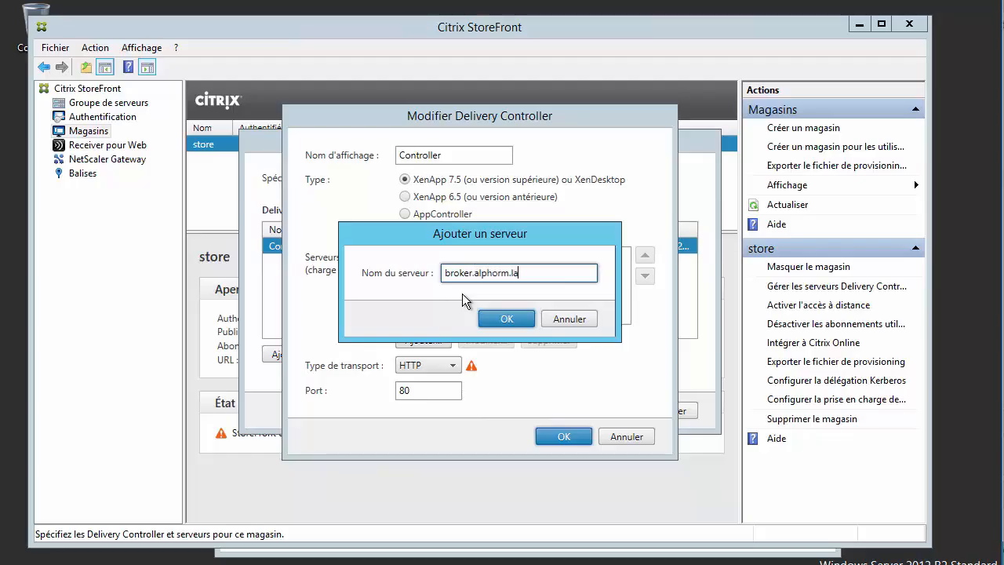
click(509, 320)
- Return to PowerShell, recheck connectivity to broker with another ping, stop it, and minimize the window
key(alt+Tab)
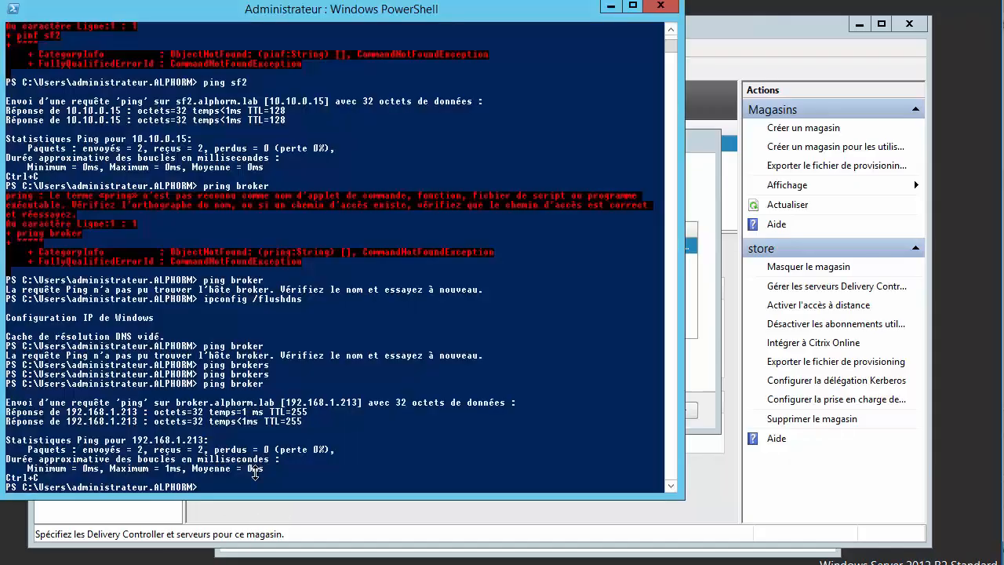
key(Up)
key(Return)
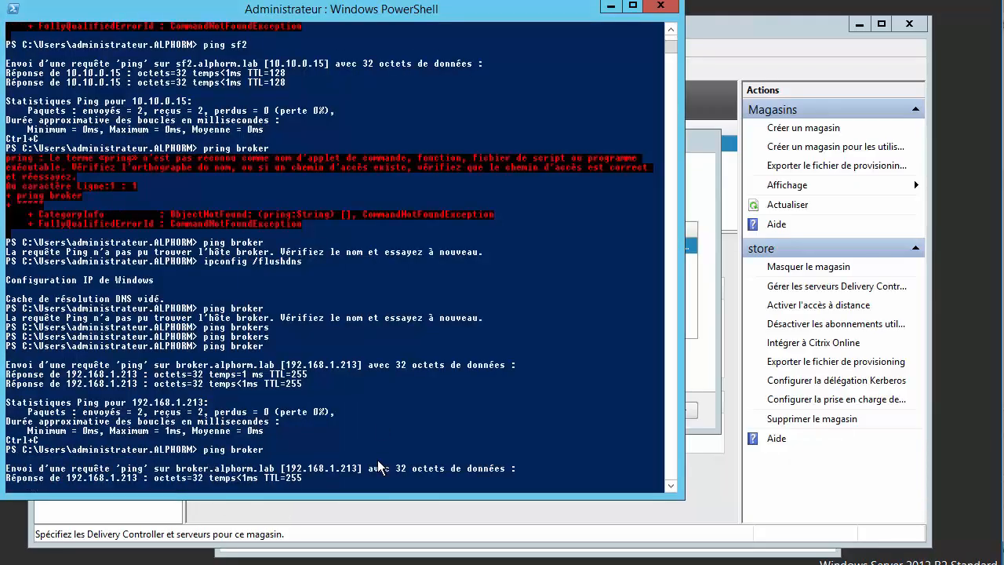
key(ctrl+c)
click(613, 7)
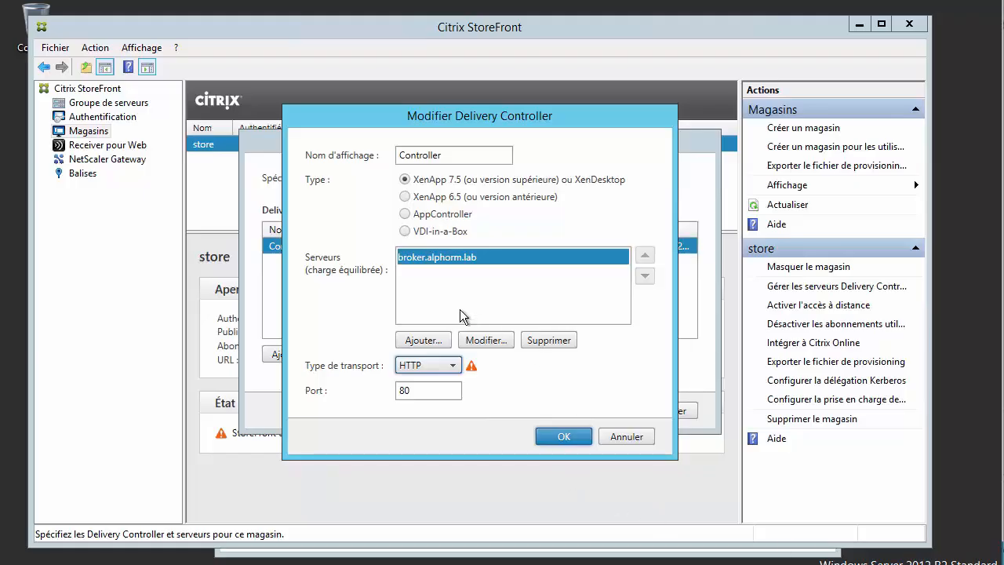
- Save the Controller delivery controller with HTTP transport on port 80 and confirm the store's delivery controller list
click(564, 437)
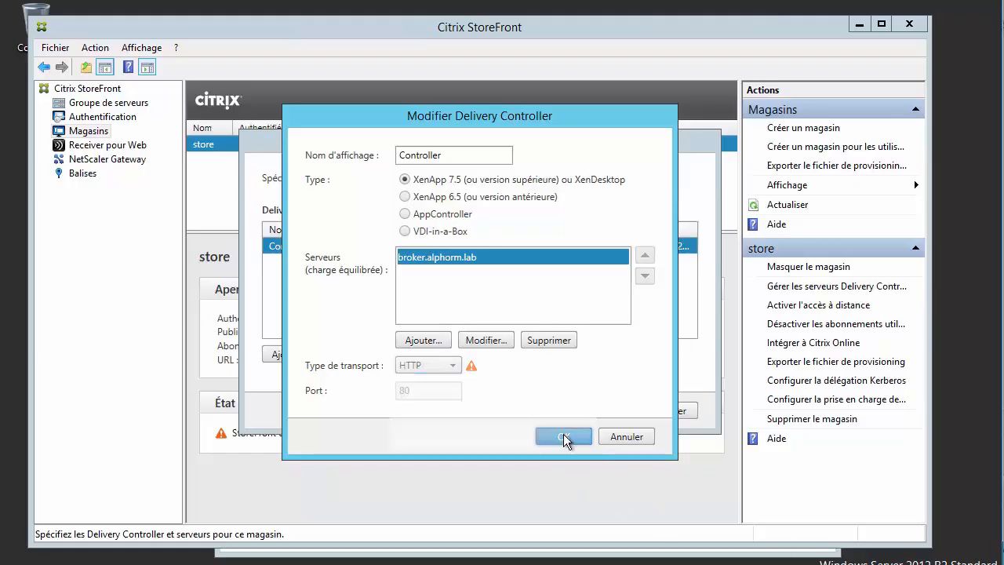
click(604, 412)
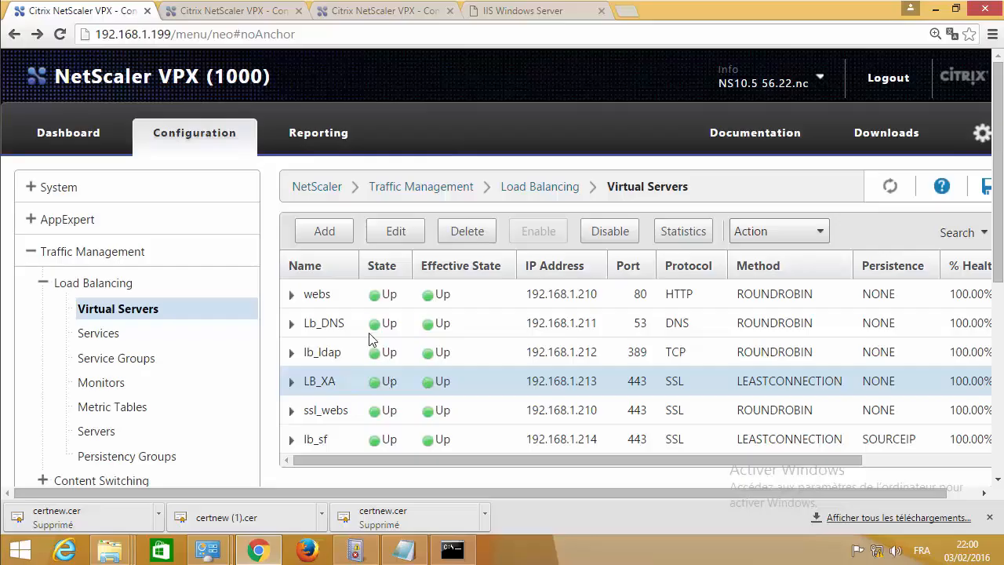
- Switch to the Command Prompt on the NetScaler admin machine, ping broker, stop the ping and minimize the window
click(371, 333)
click(388, 383)
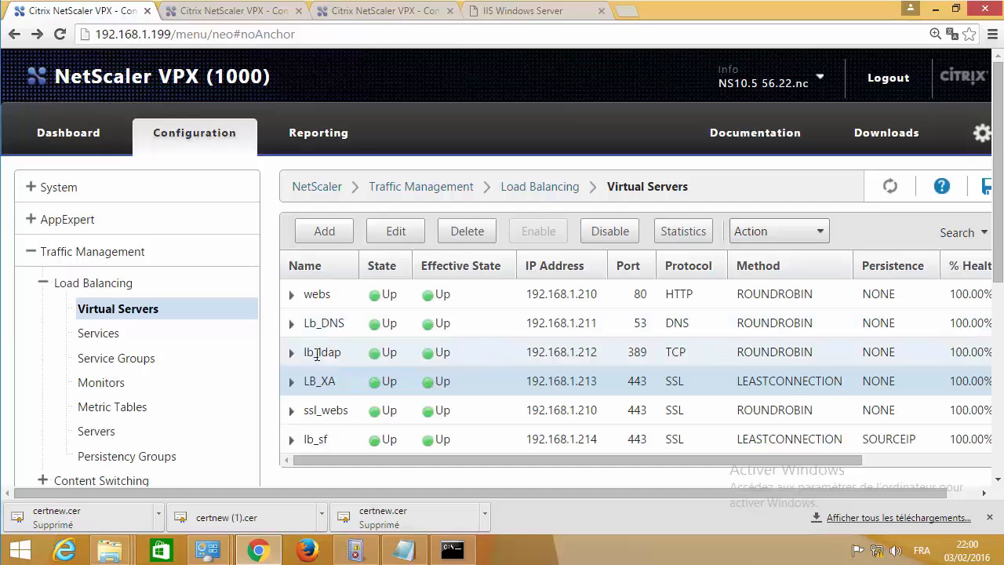
click(453, 551)
click(453, 551)
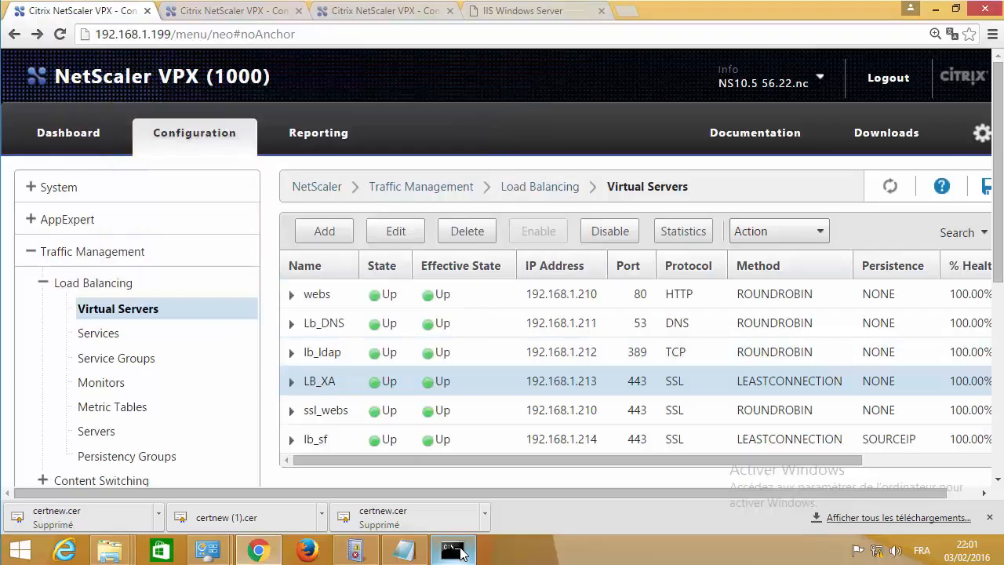
click(453, 551)
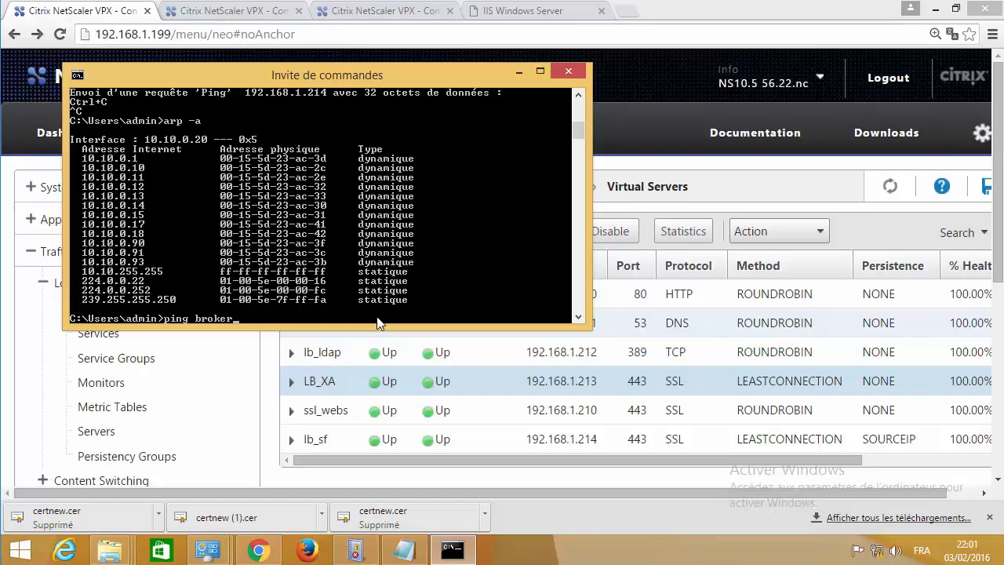
key(Return)
key(ctrl+c)
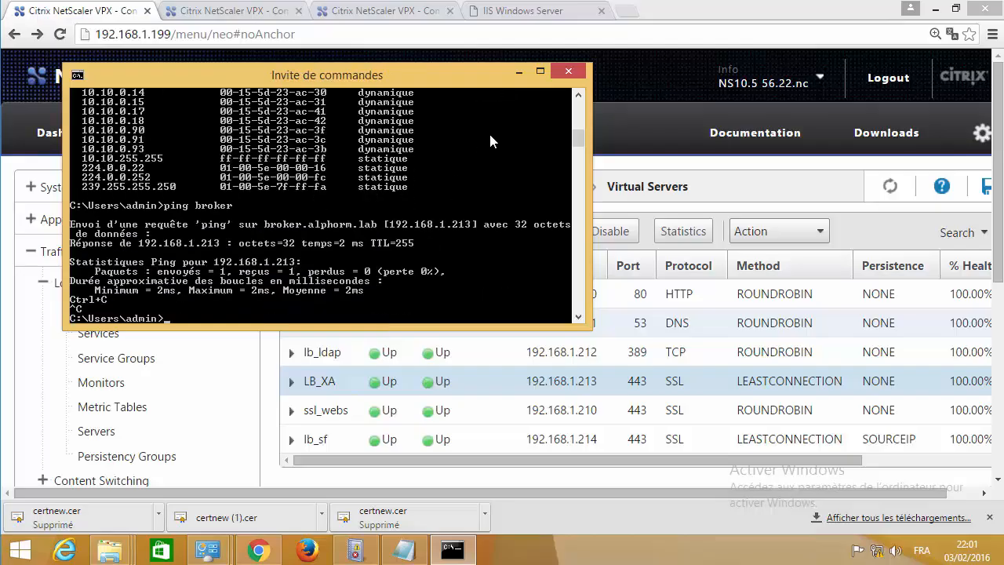
click(517, 71)
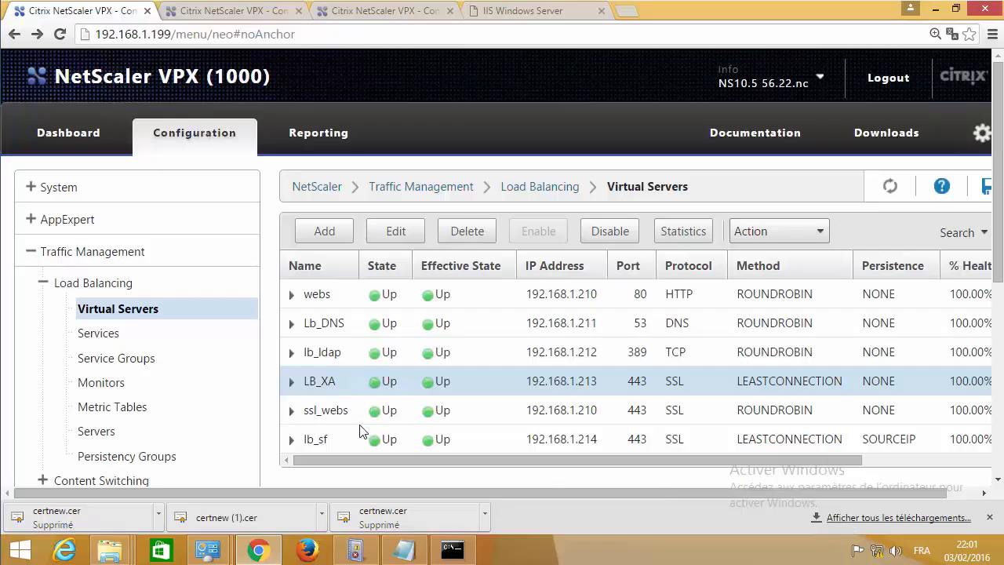
- In DNS Manager, create the host (A) record sf in the alphorm.lab zone with IP address 192.168.1.214
click(339, 440)
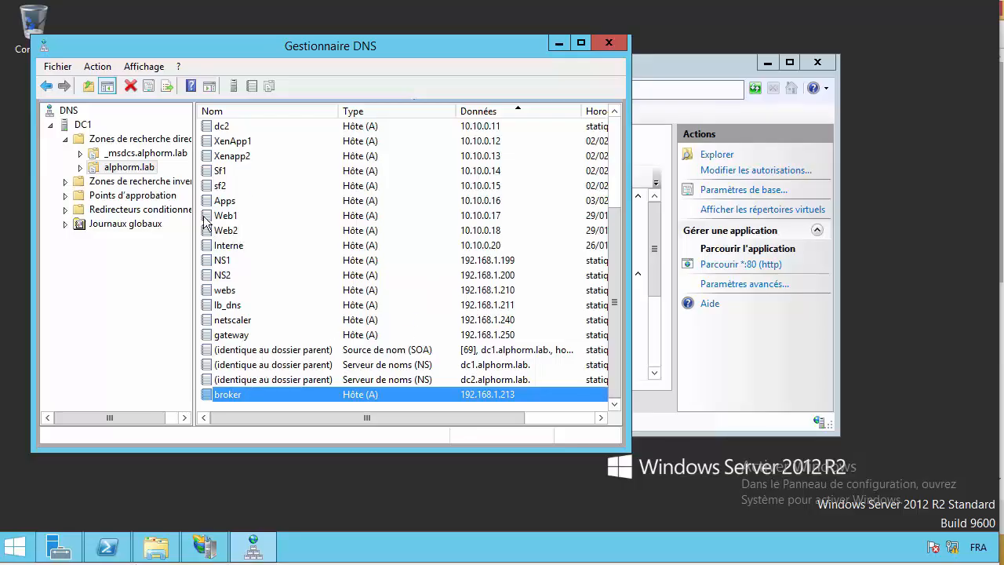
right_click(132, 173)
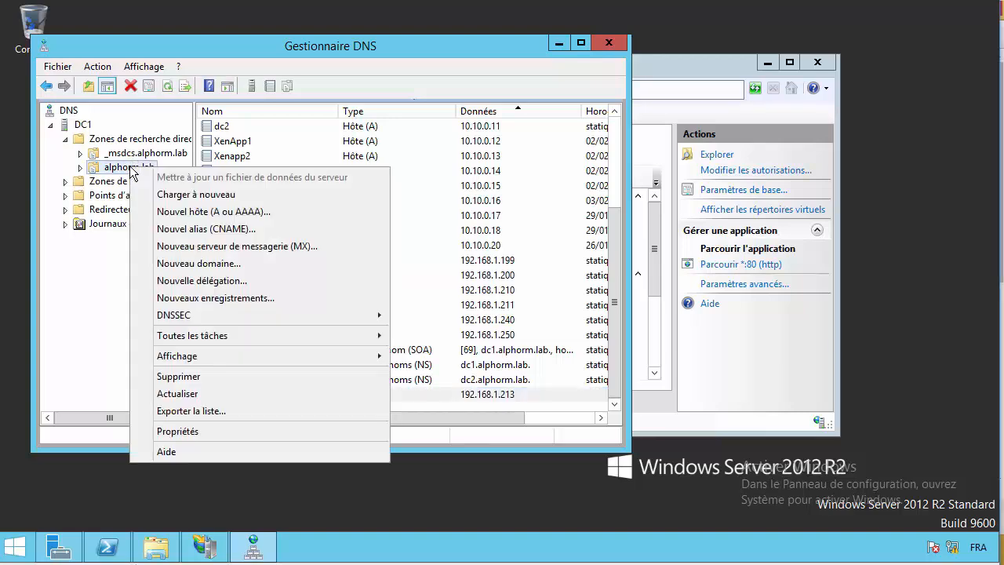
click(240, 210)
text(sf)
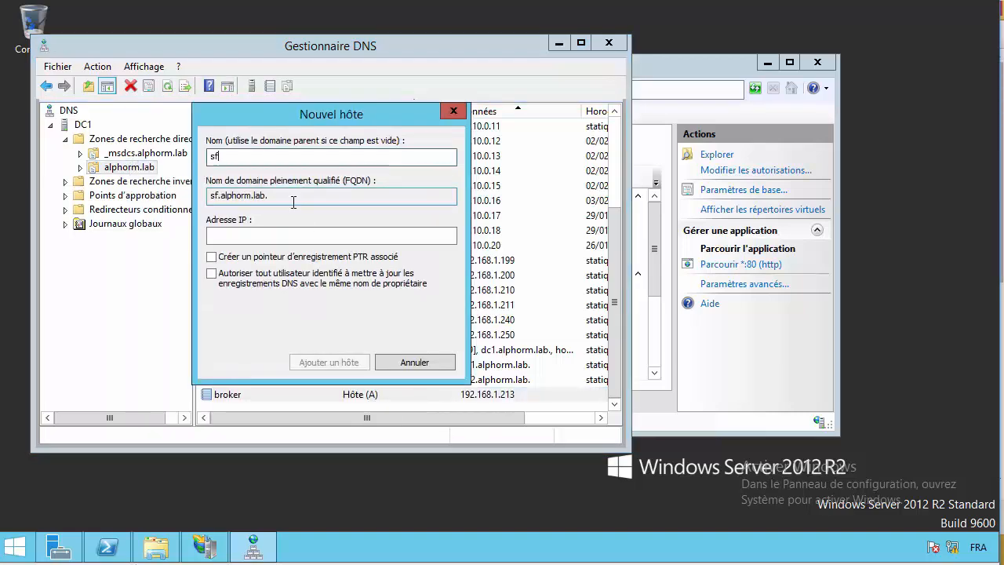
click(237, 237)
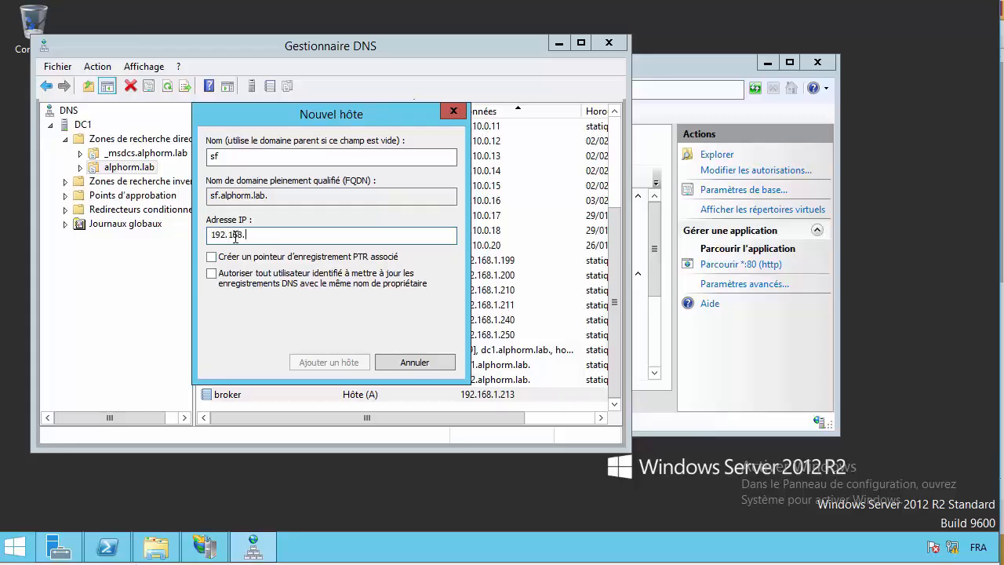
text(192.168.1.214)
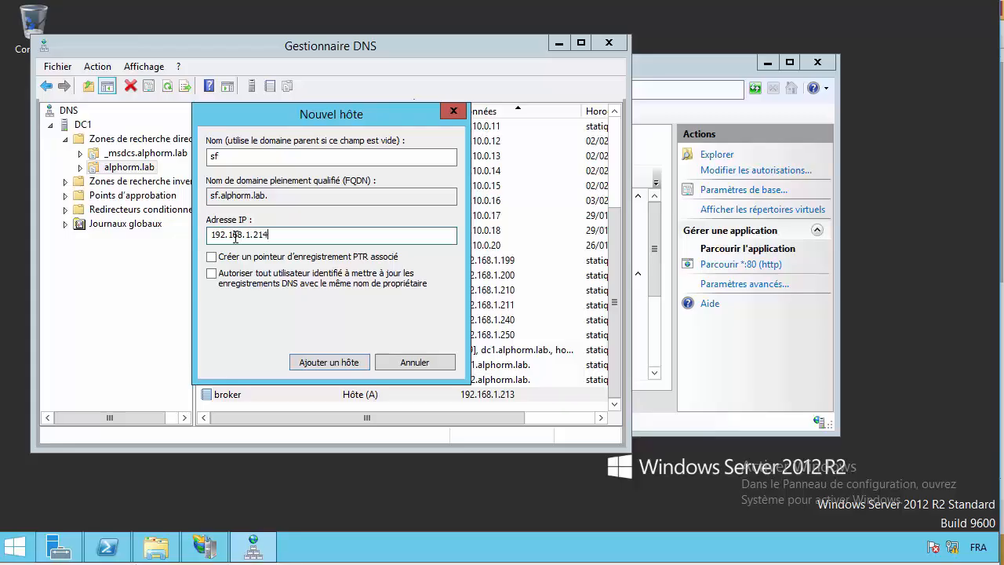
click(355, 362)
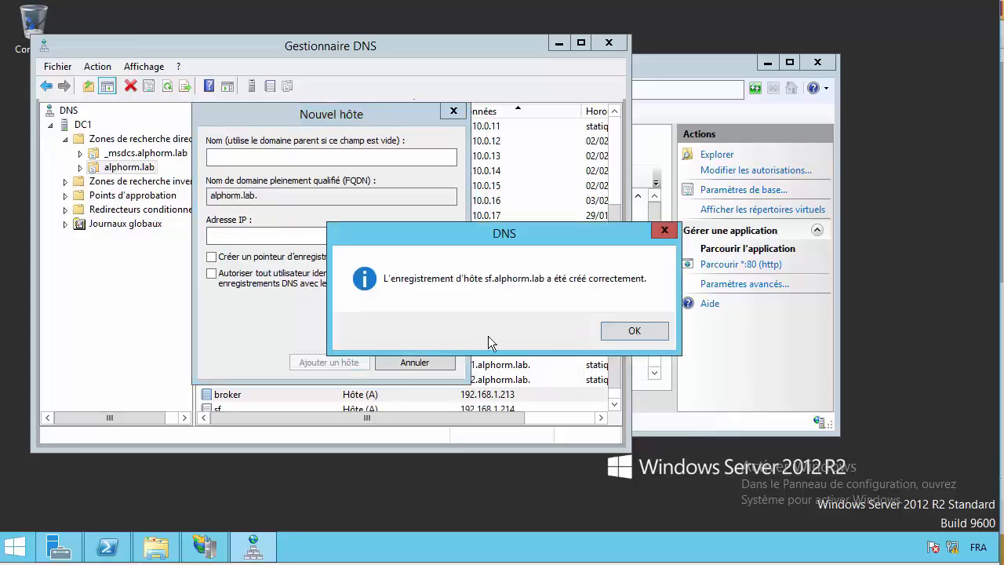
click(623, 334)
click(414, 362)
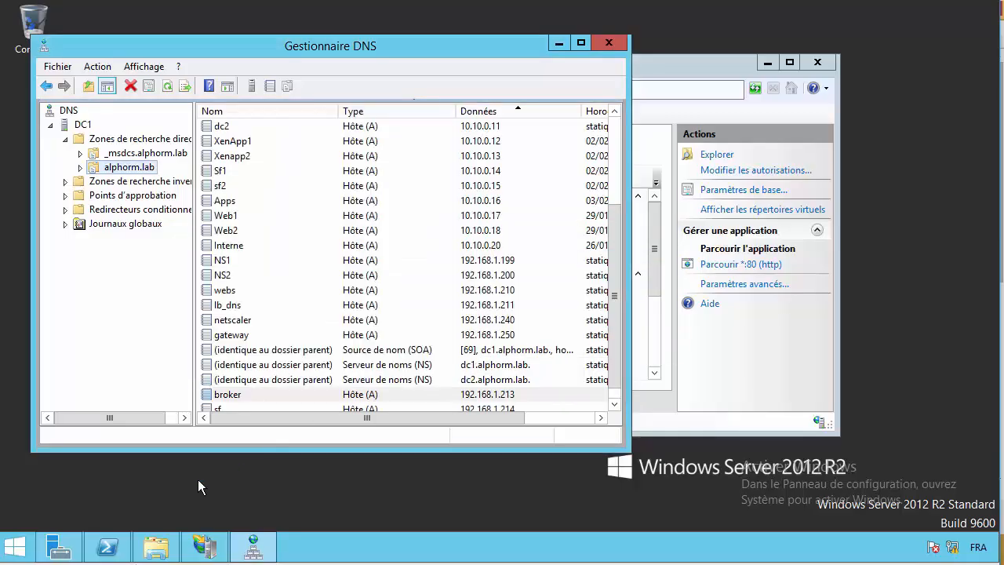
- Switch to PowerShell on the DNS server, ping sf to test its name resolution, stop the ping and minimize the window
click(115, 551)
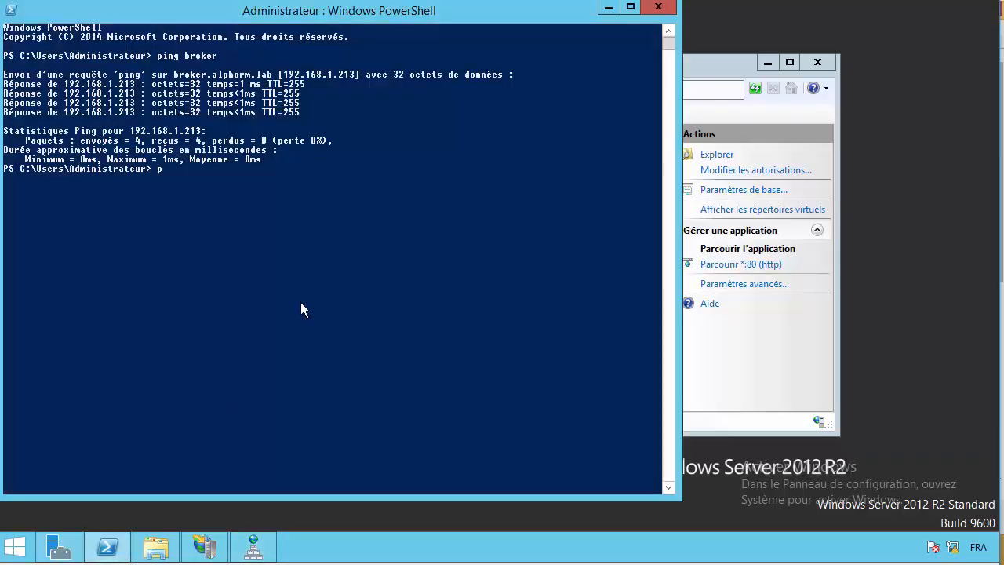
text(ping sf)
key(Return)
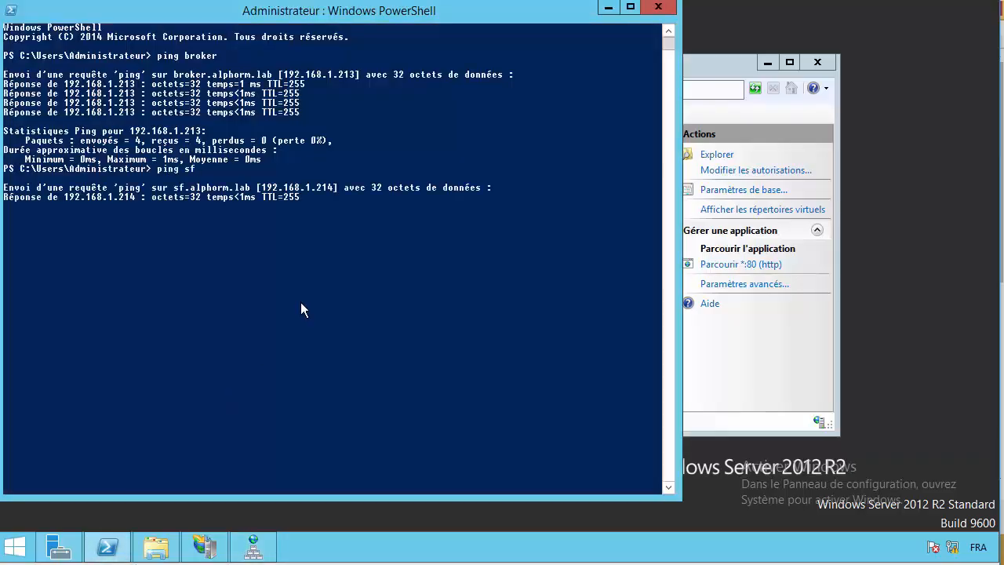
key(ctrl+c)
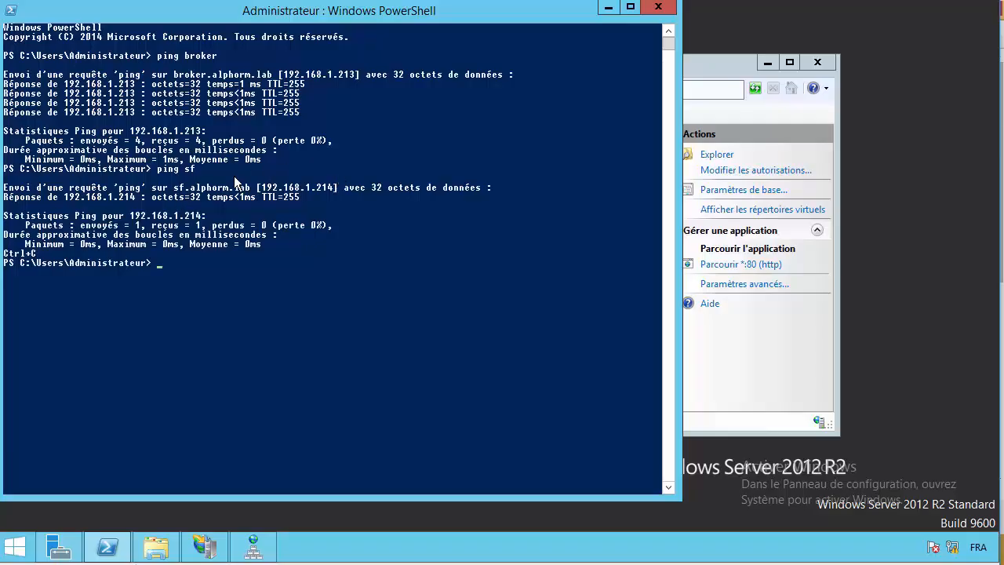
click(609, 8)
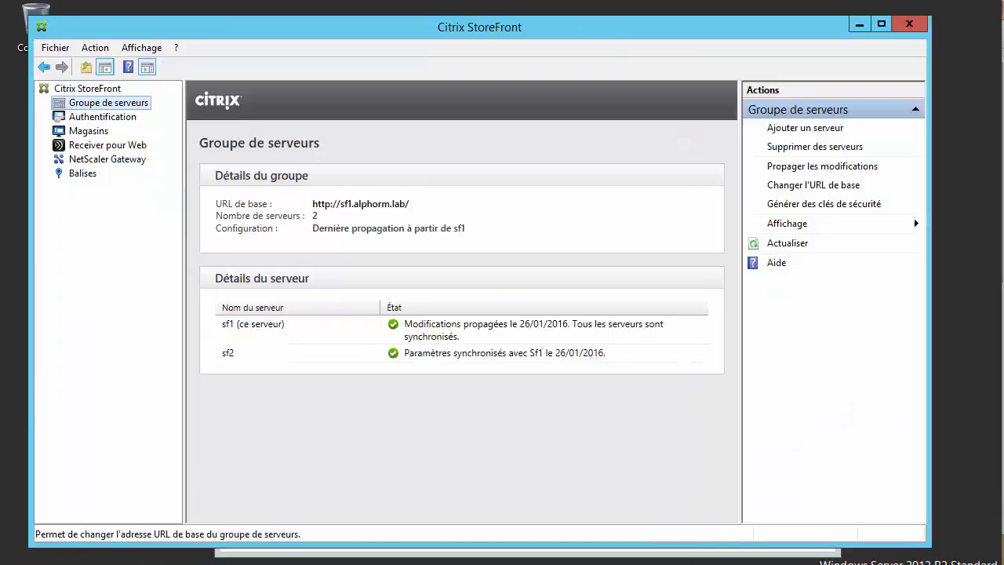
click(794, 187)
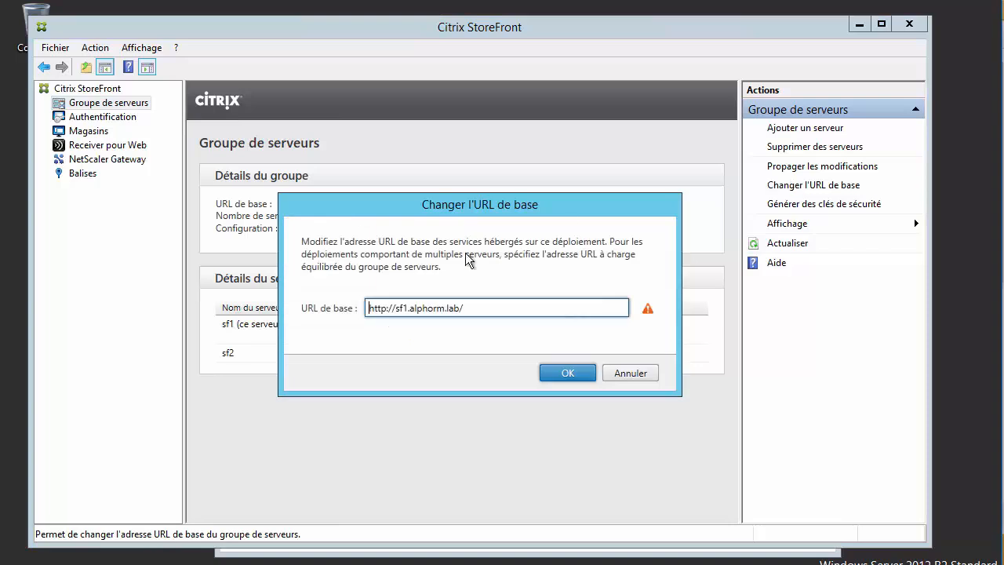
drag(495, 305, 288, 306)
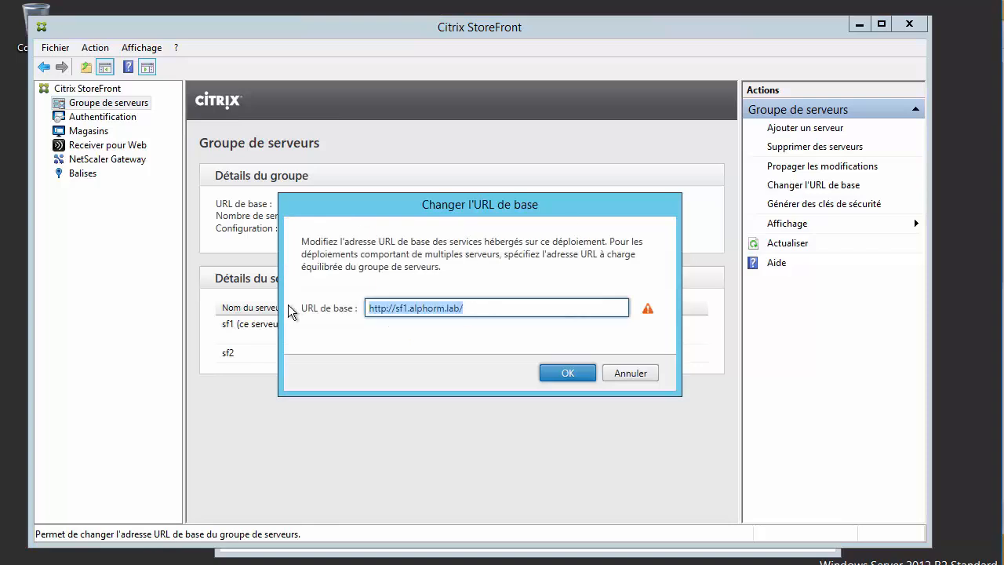
text(https://sf)
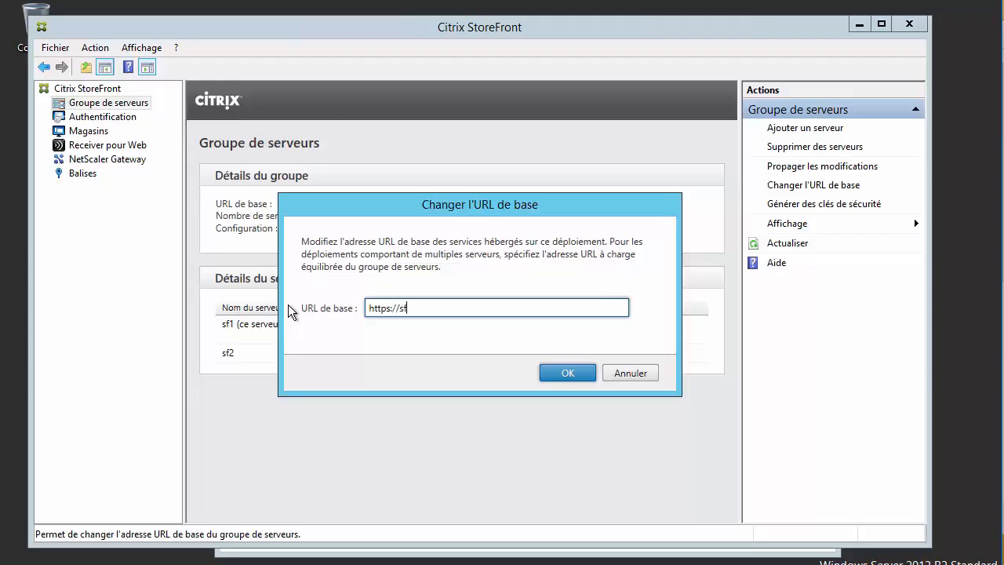
text(.alphorm.lab)
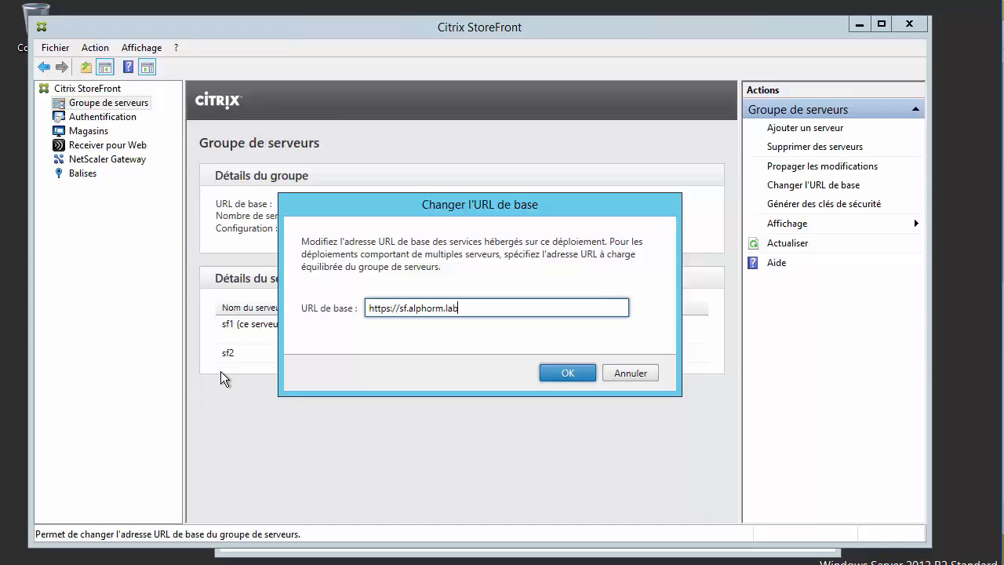
click(562, 375)
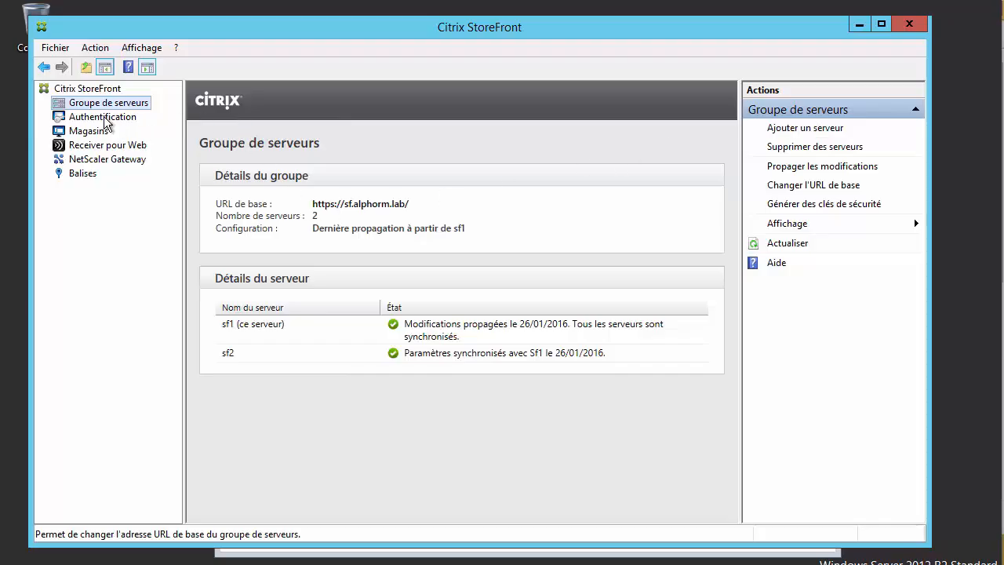
- Propagate the sf1 changes to the StoreFront server group and expand the per-server propagation details
click(803, 169)
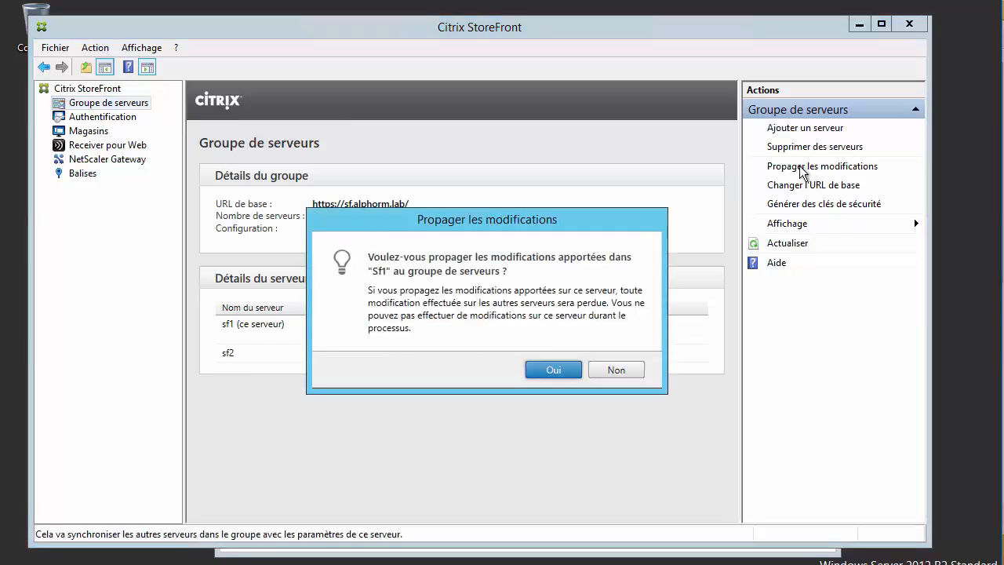
click(550, 369)
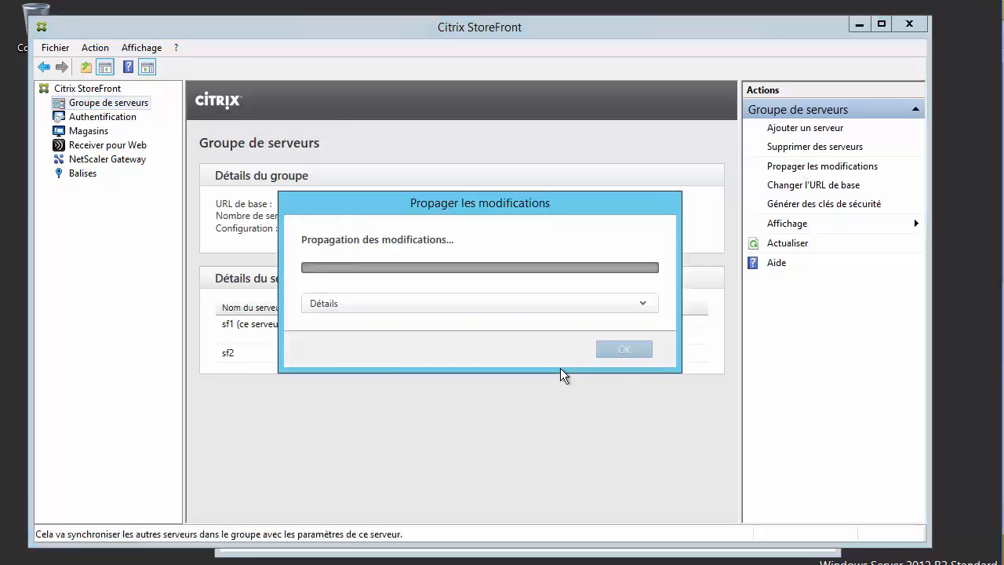
click(511, 309)
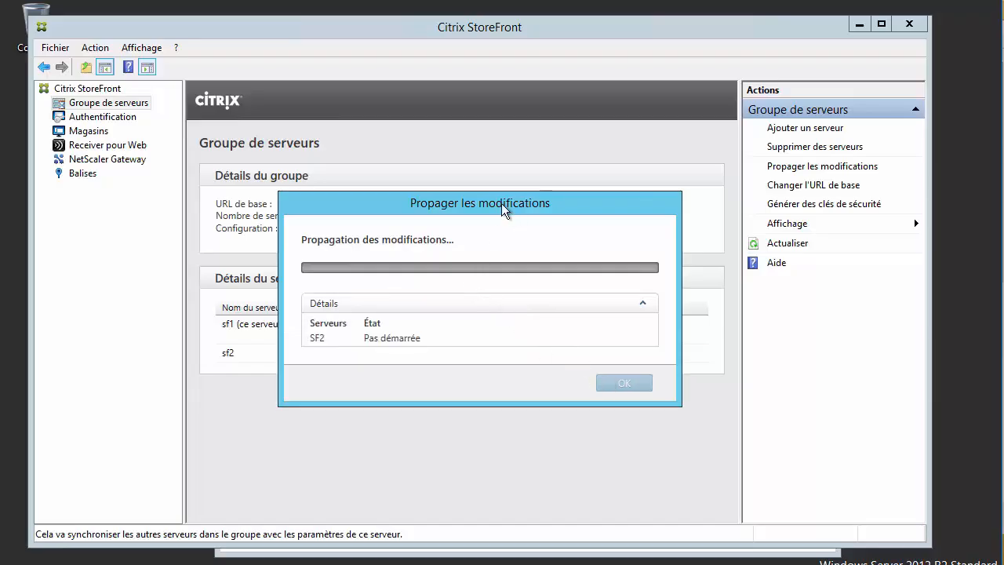
drag(505, 205, 469, 184)
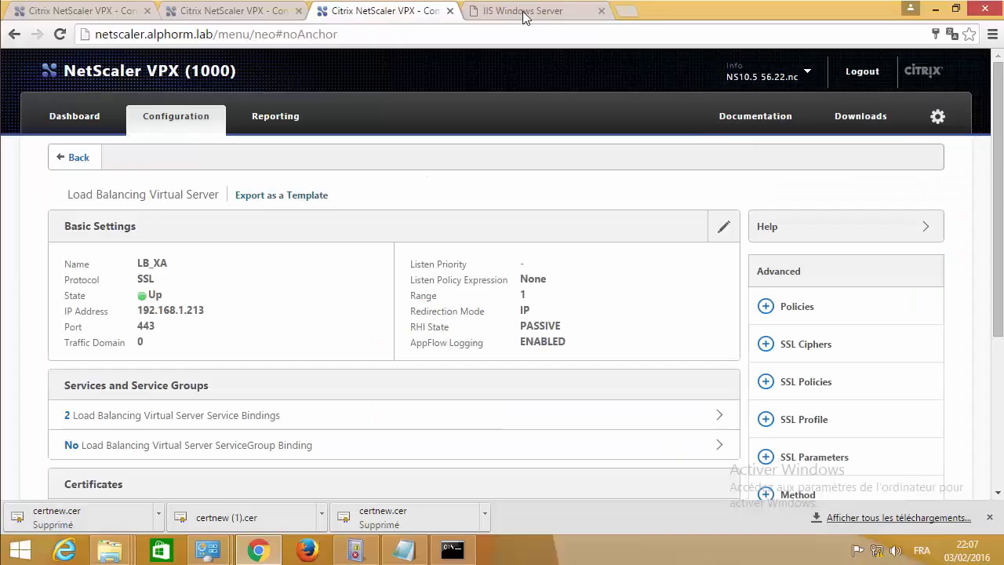
click(523, 11)
click(330, 35)
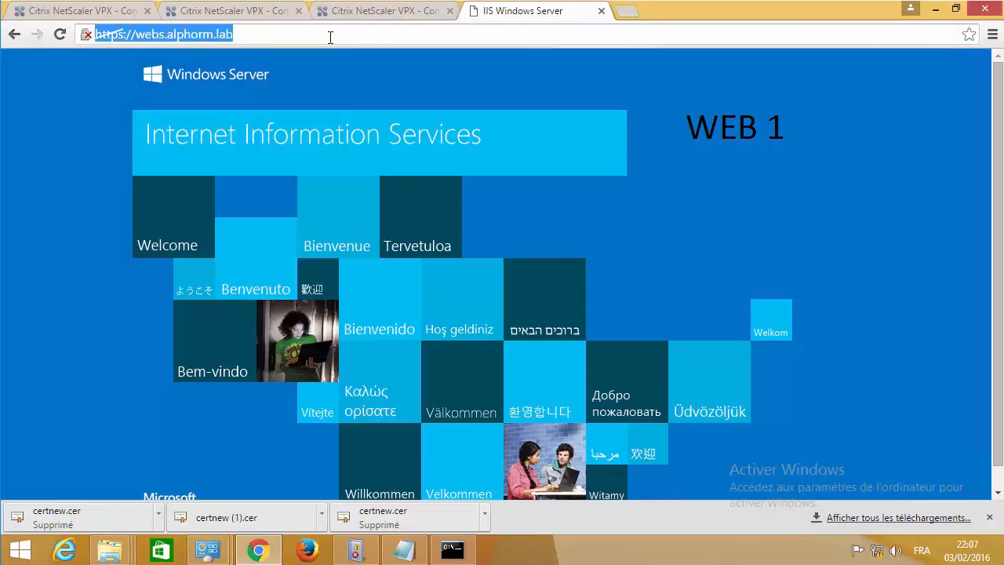
text(https)
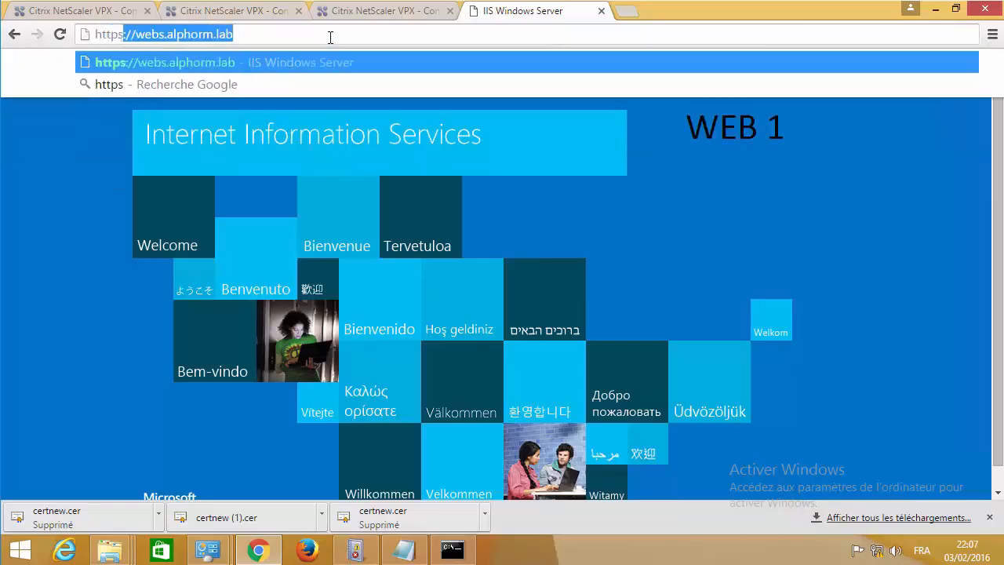
text(://s)
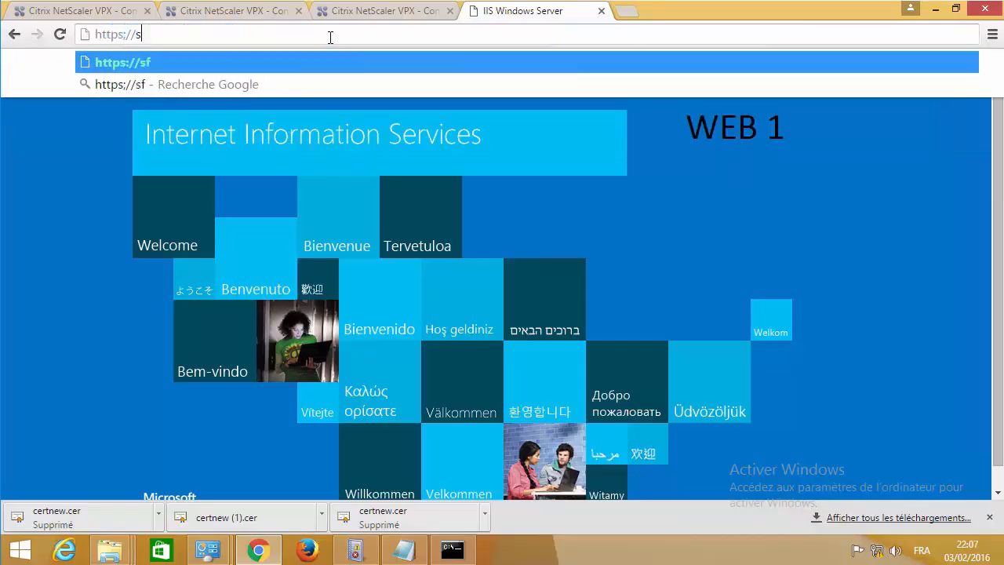
text(f.alph)
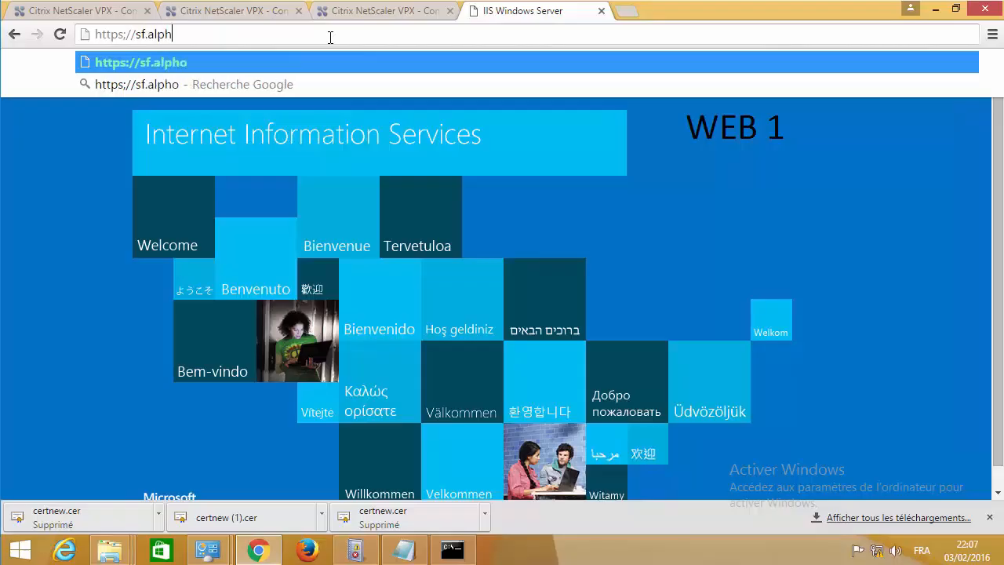
text(orm.lab)
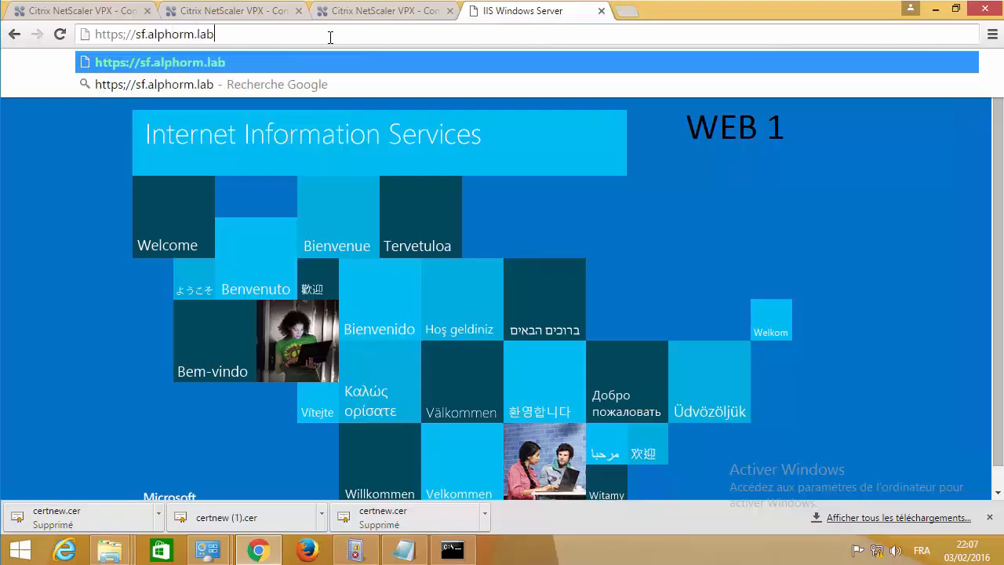
key(Return)
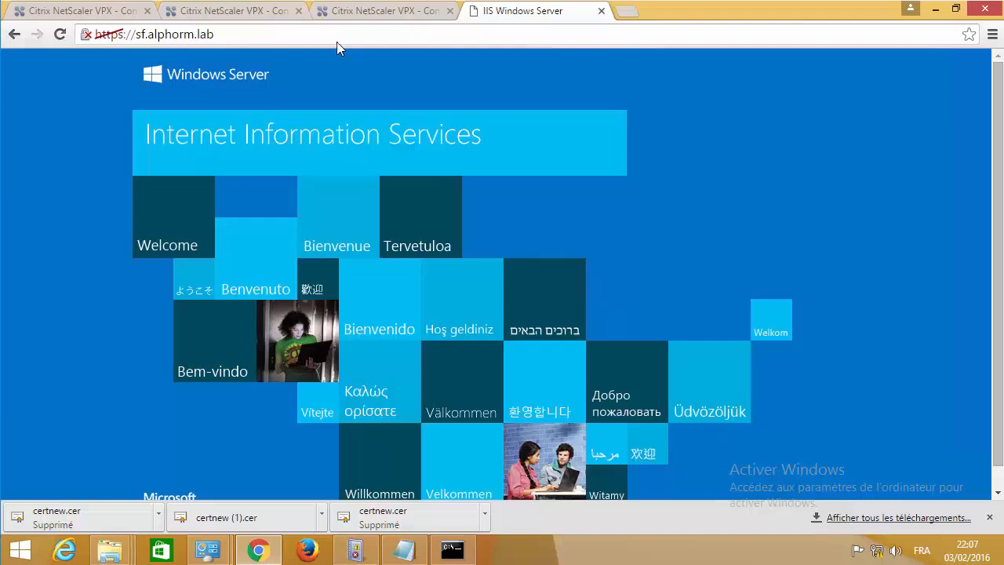
click(242, 35)
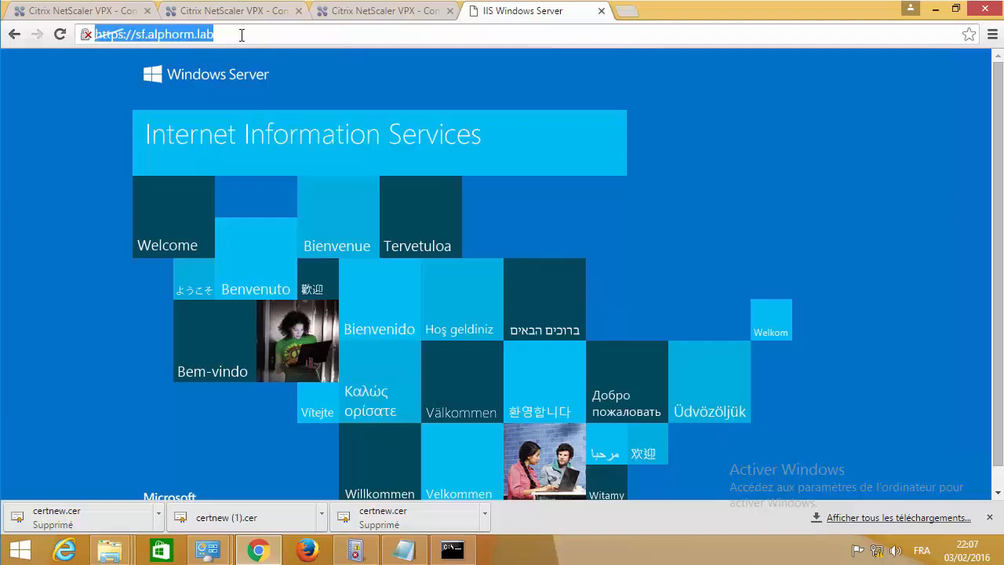
click(240, 35)
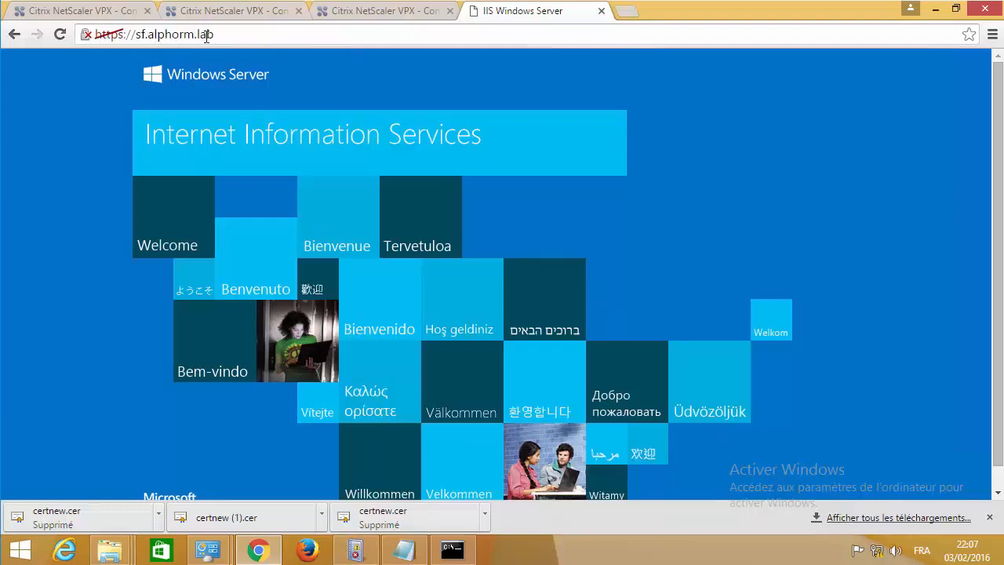
click(86, 35)
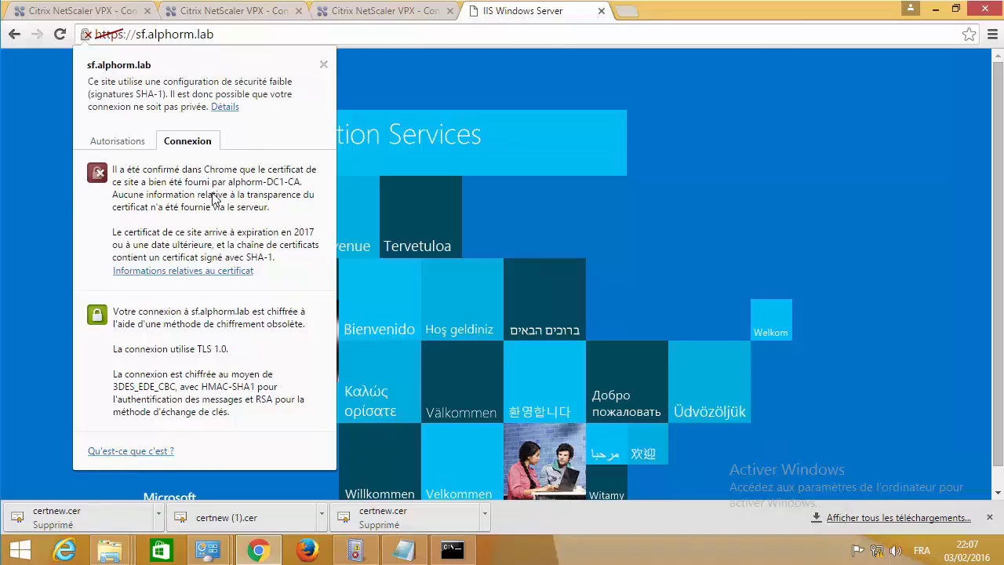
click(324, 65)
drag(159, 34, 38, 29)
key(ctrl+c)
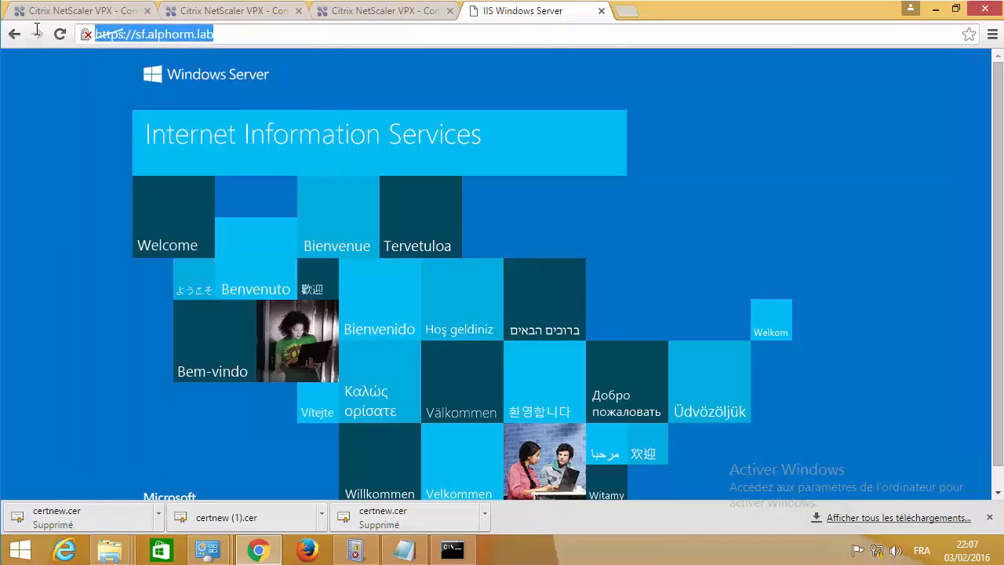
click(65, 550)
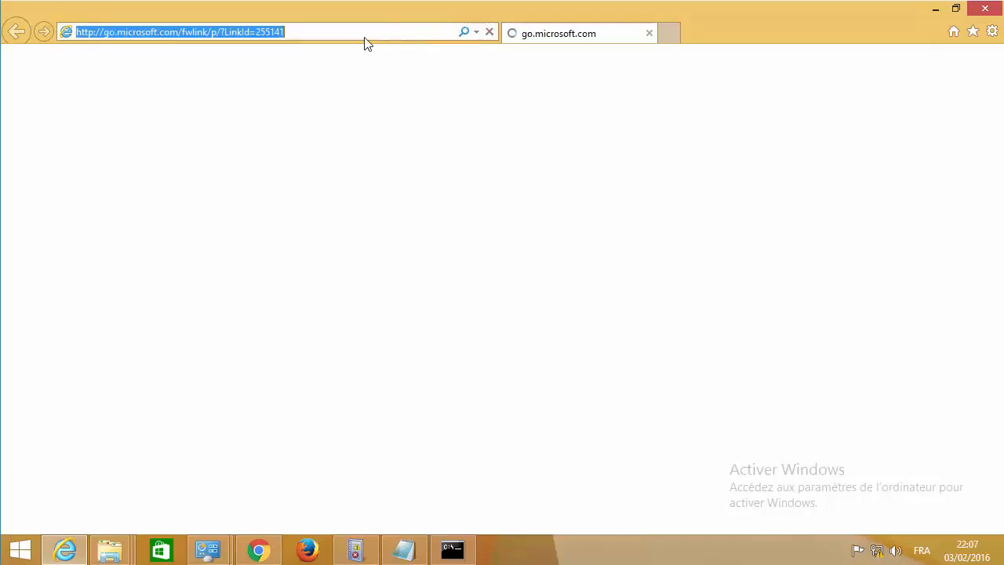
click(324, 32)
click(487, 33)
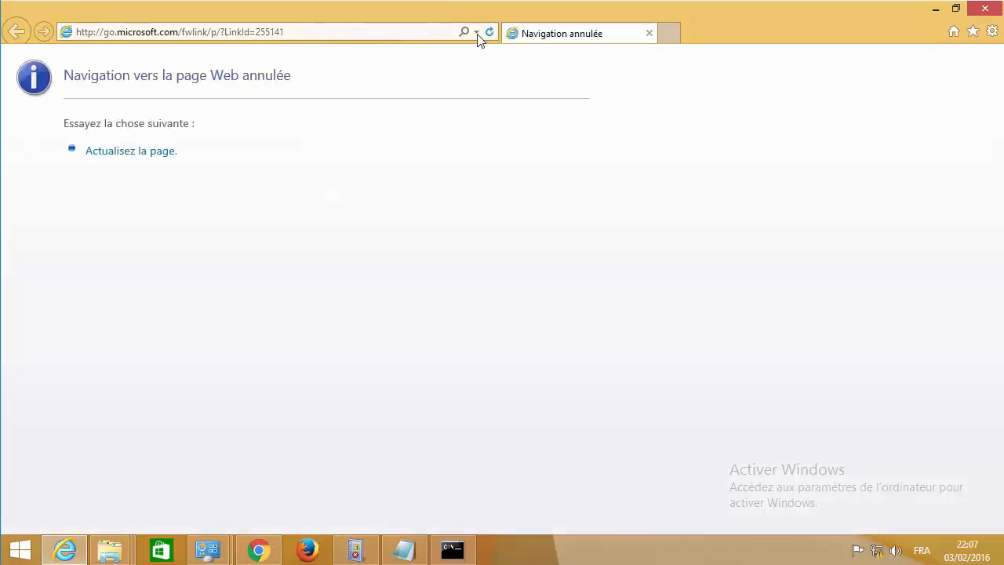
click(338, 28)
key(ctrl+v)
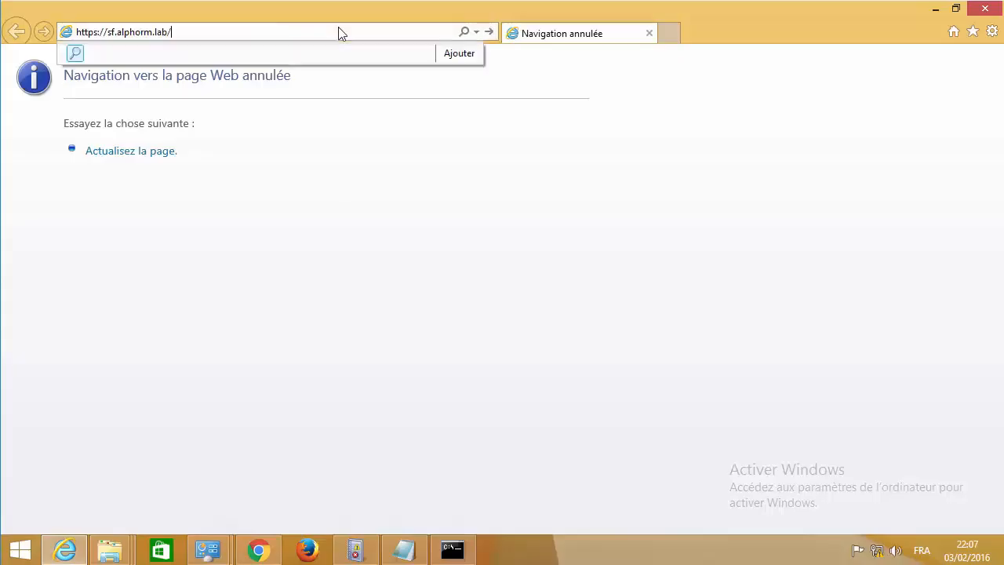
key(Return)
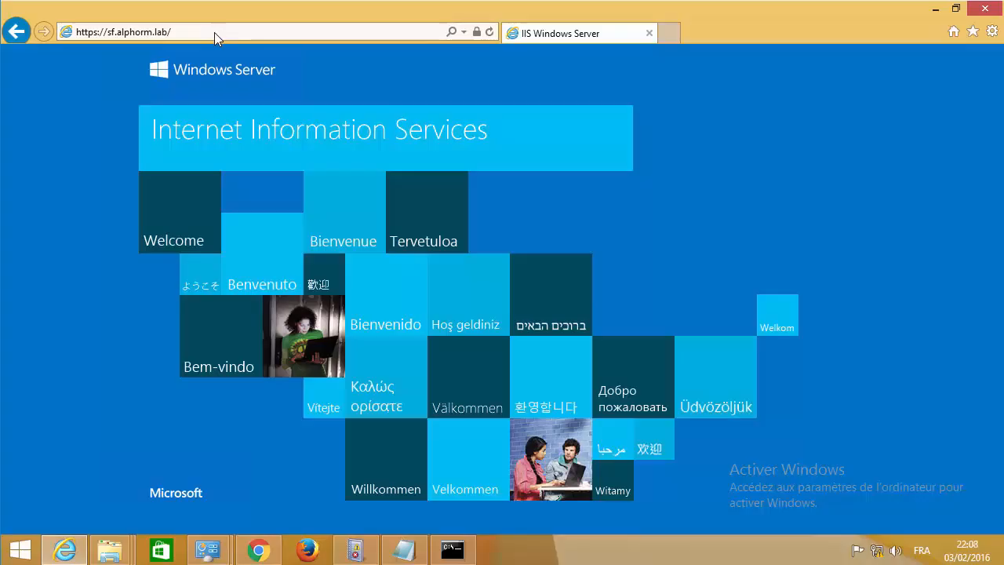
drag(320, 21, 437, 47)
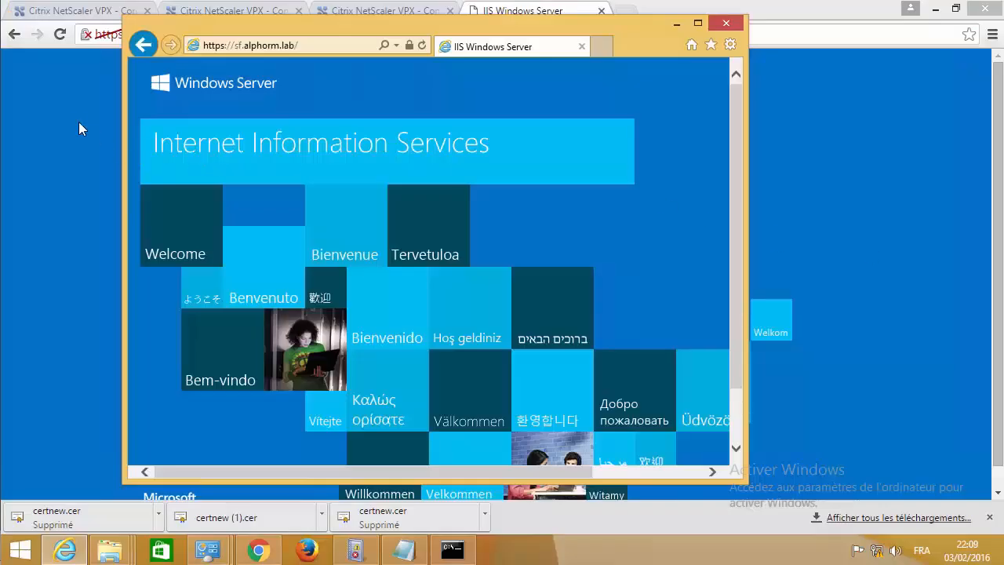
click(78, 129)
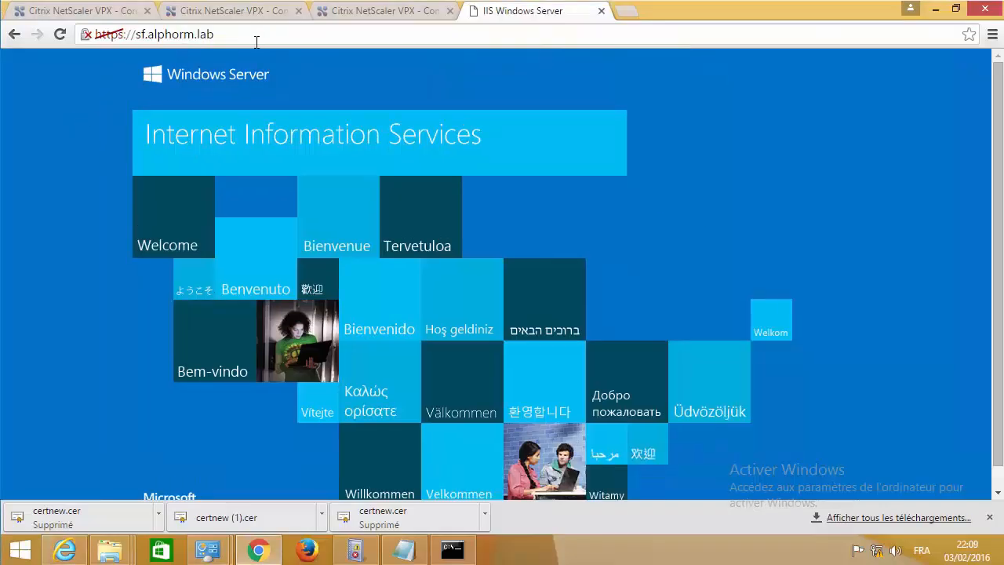
click(275, 36)
click(276, 37)
text(/)
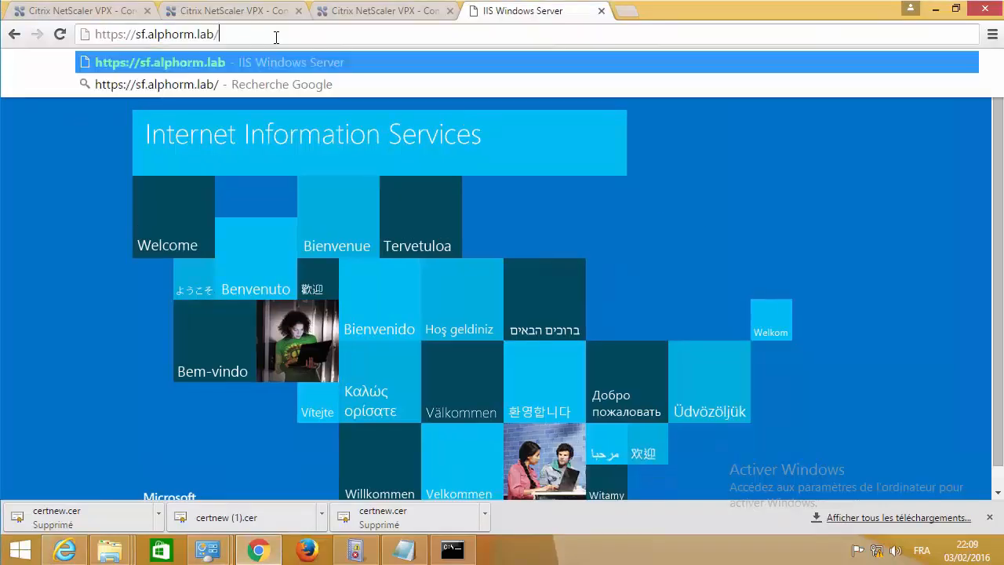
text(citrix)
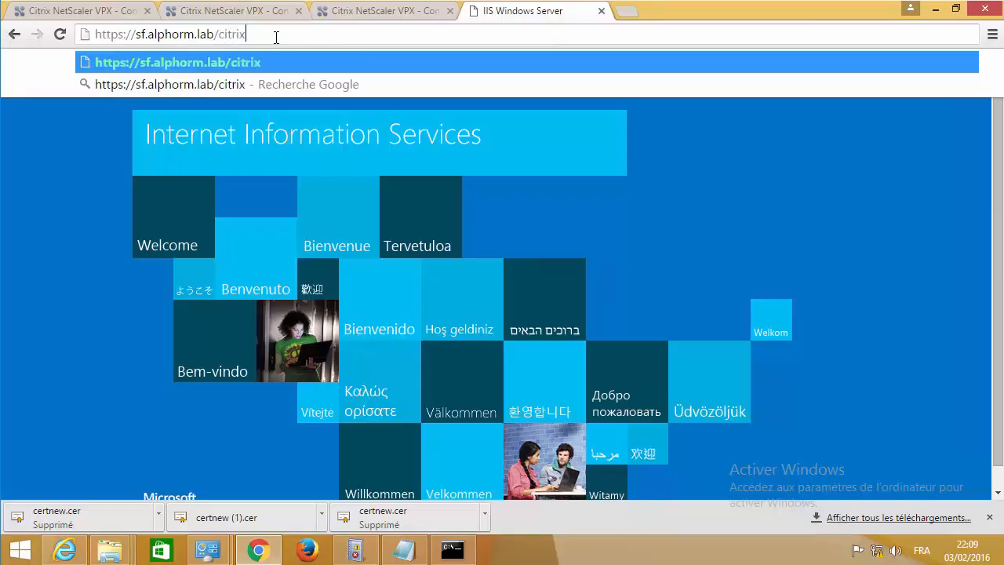
text(/)
text(store)
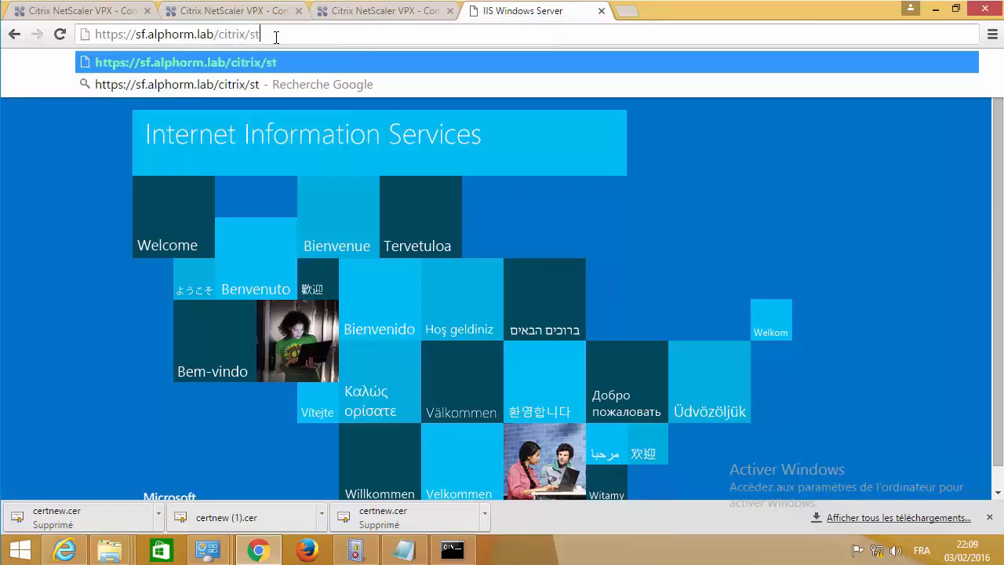
text(b)
key(Return)
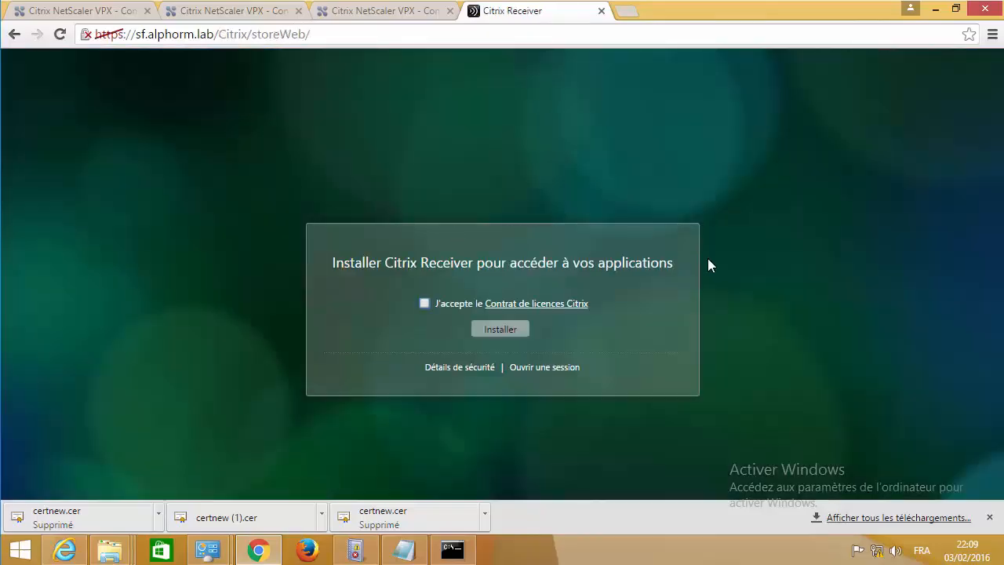
- Accept the Citrix licence agreement, download and keep CitrixReceiver.exe, and run it with administrator approval
click(424, 303)
click(498, 331)
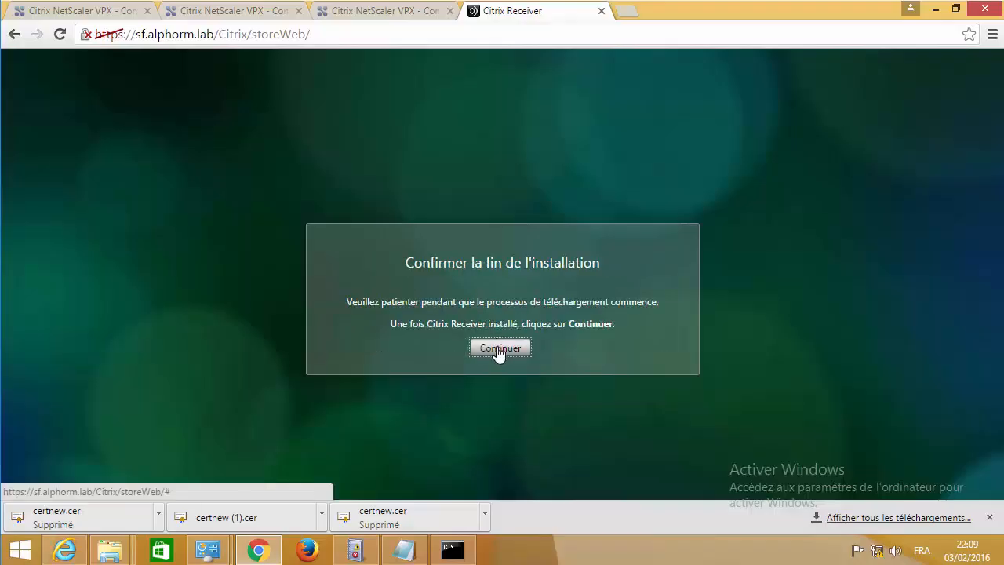
click(499, 349)
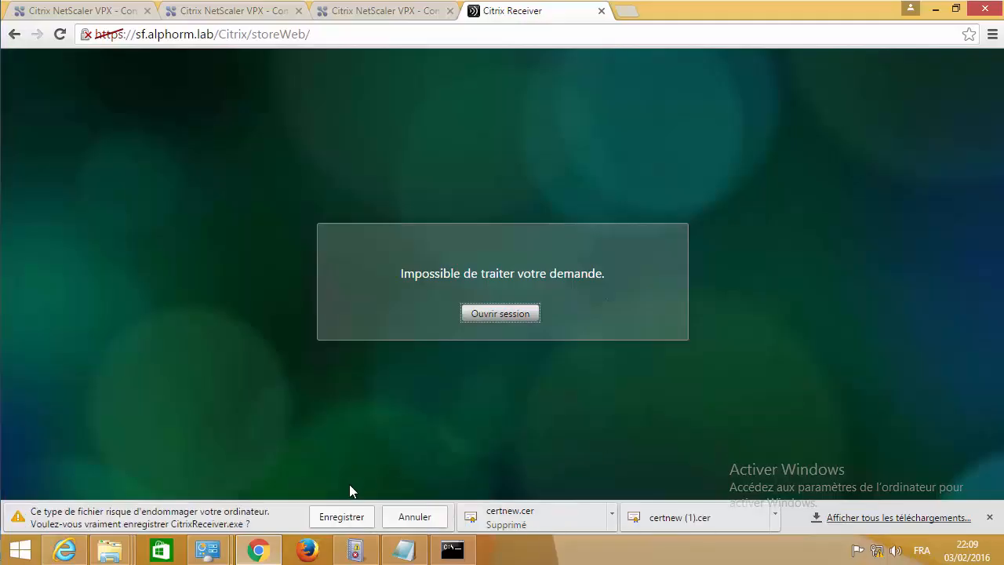
click(349, 517)
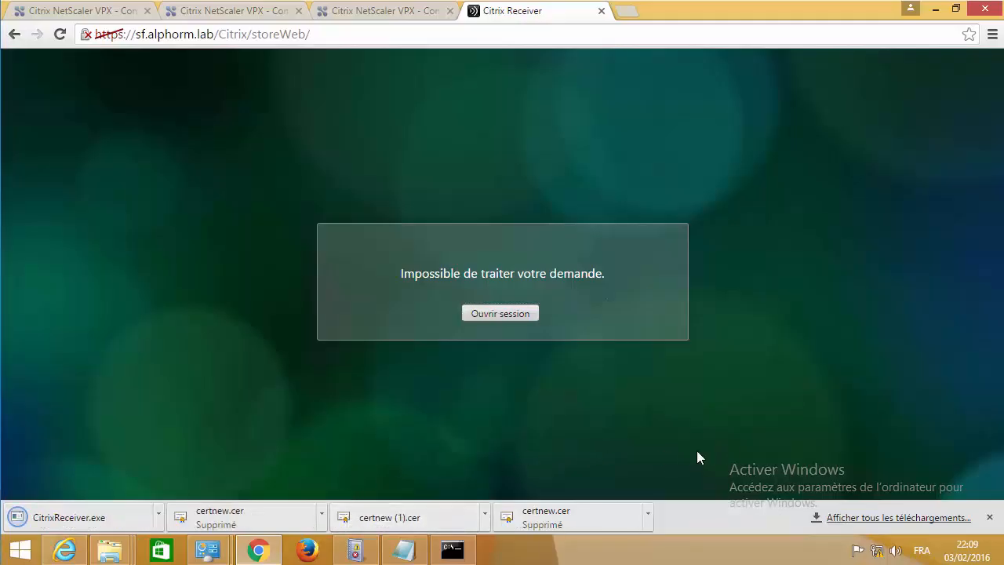
click(88, 518)
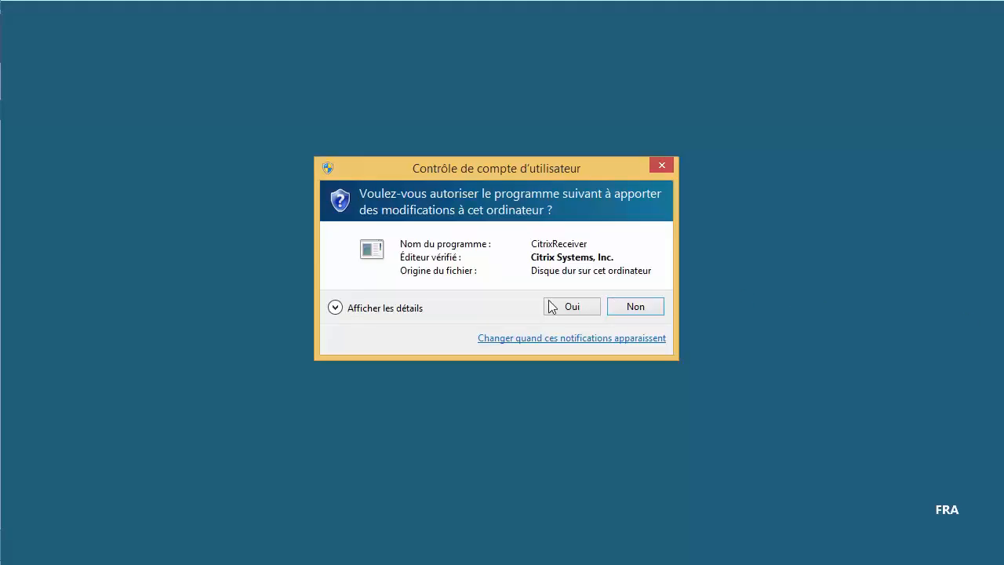
click(551, 306)
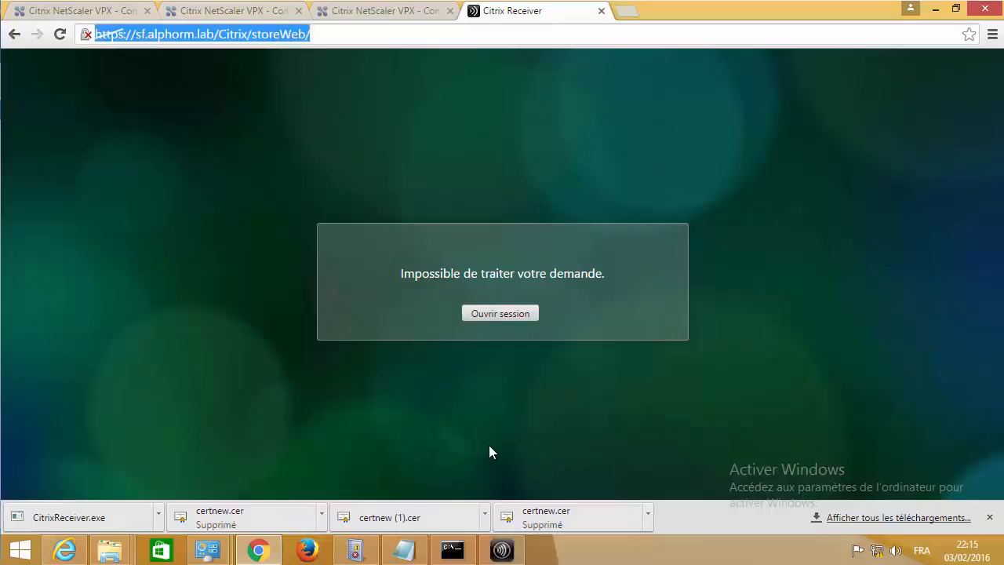
click(66, 549)
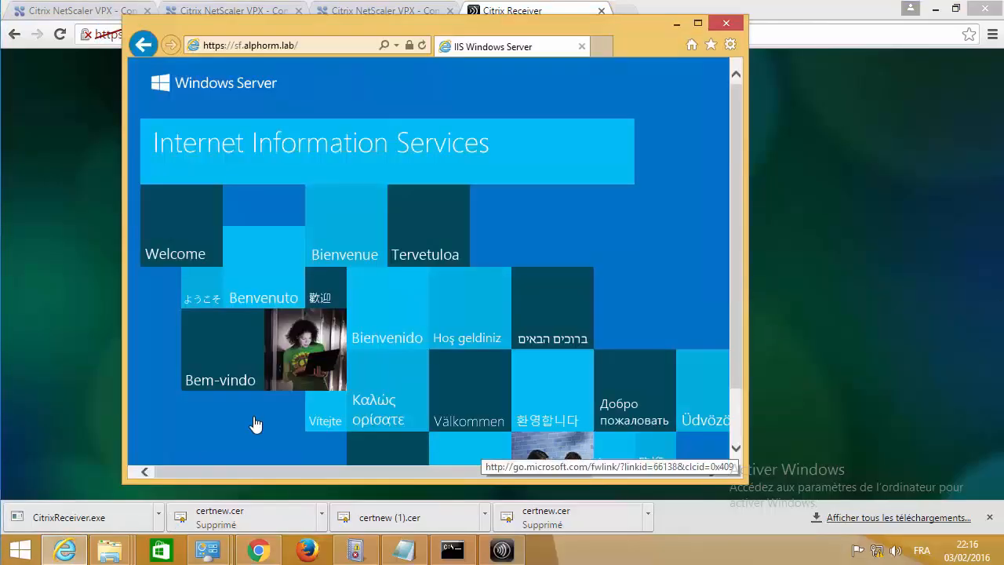
click(334, 45)
text(https://sf.alphorm.lab/Citrix/storeWeb/)
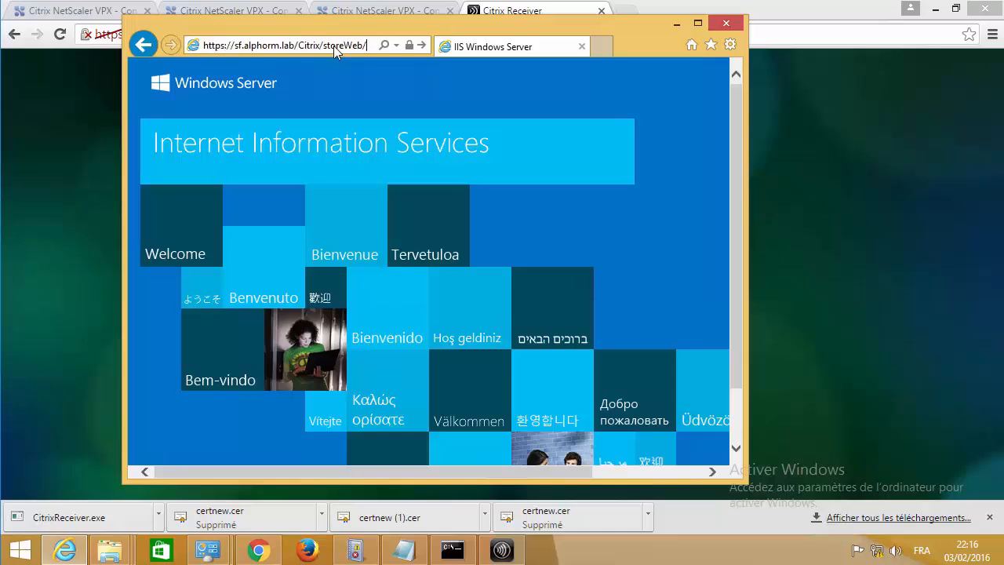
key(Return)
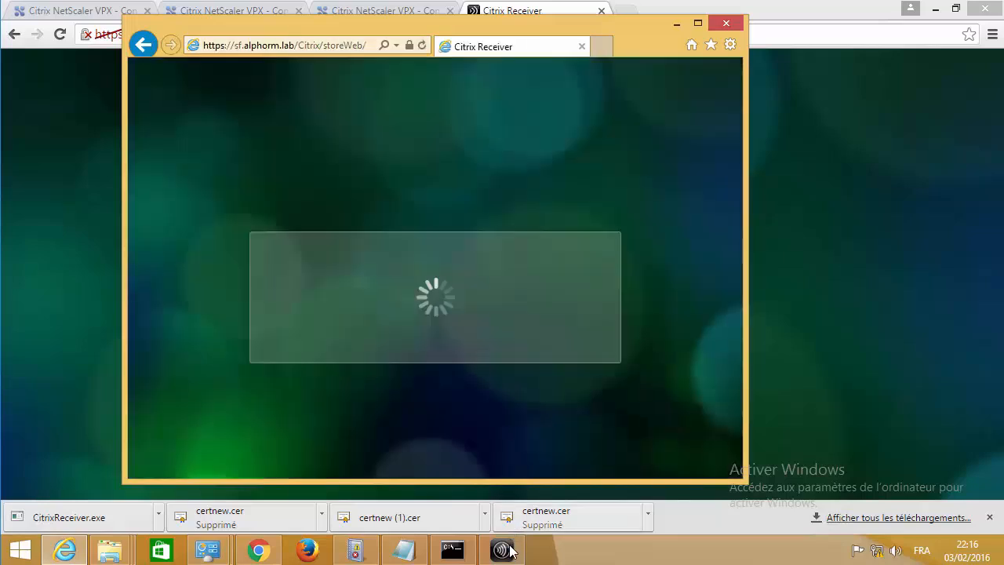
- Start the Citrix Receiver installation and move its installer window aside to reach the store page behind it
click(503, 551)
click(600, 404)
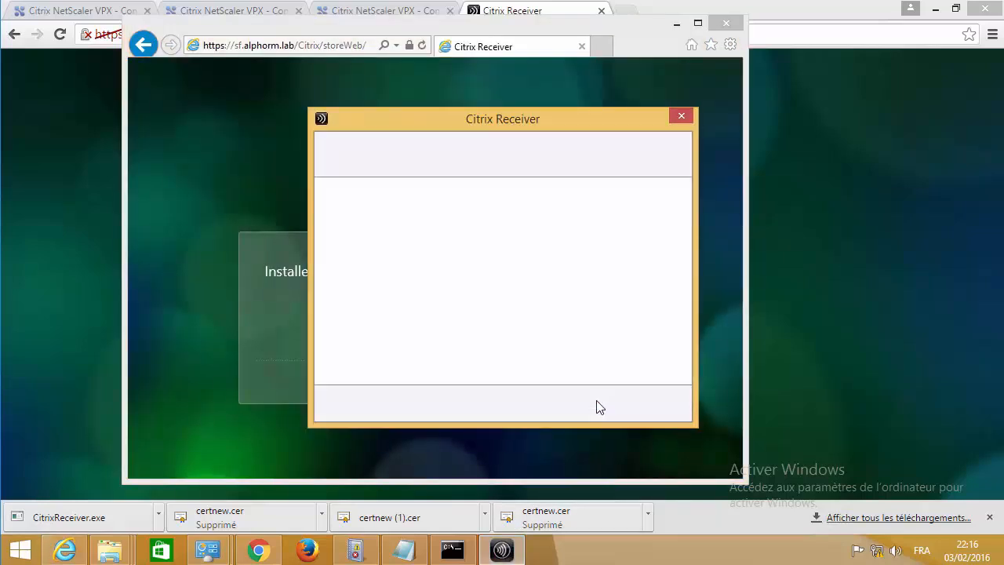
drag(484, 131, 665, 153)
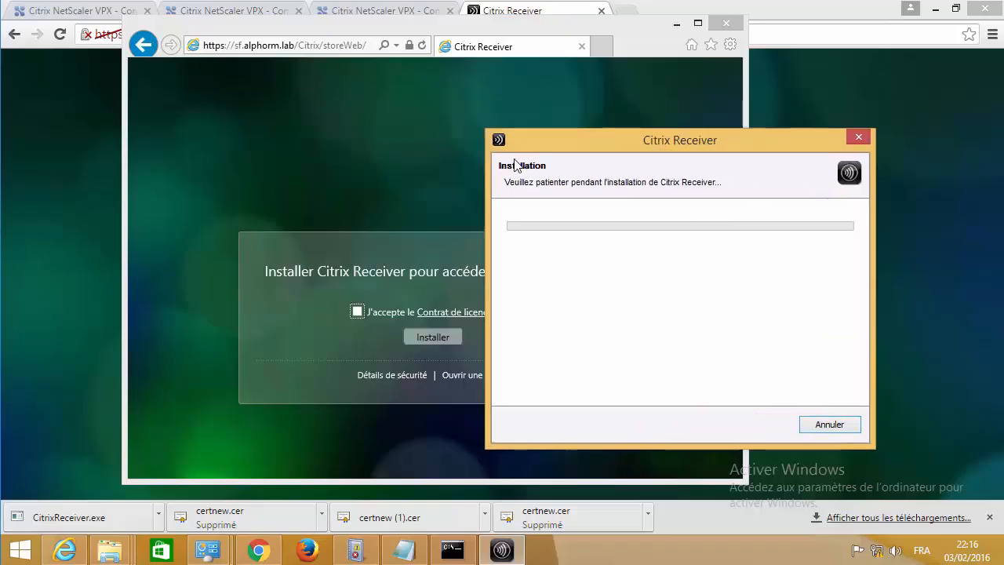
click(438, 339)
click(506, 377)
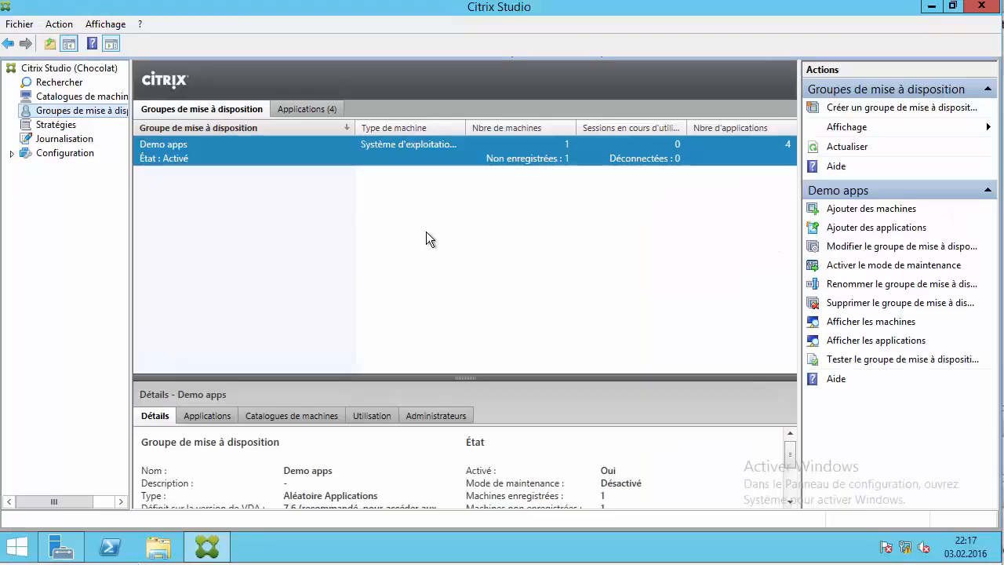
- In Citrix Studio, view the machines of the Demo machine catalogue and select ALPHORM\APPS
click(78, 97)
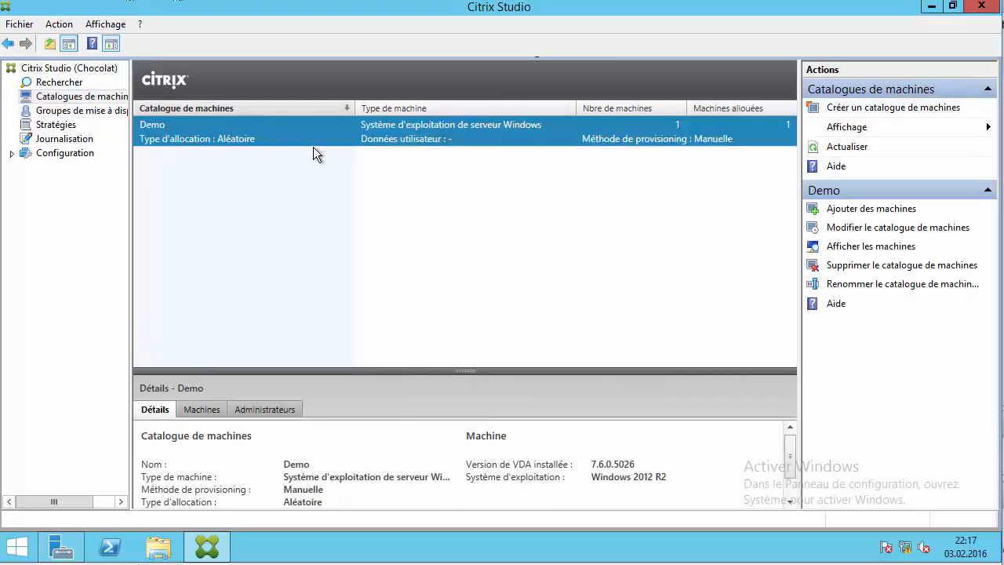
click(203, 408)
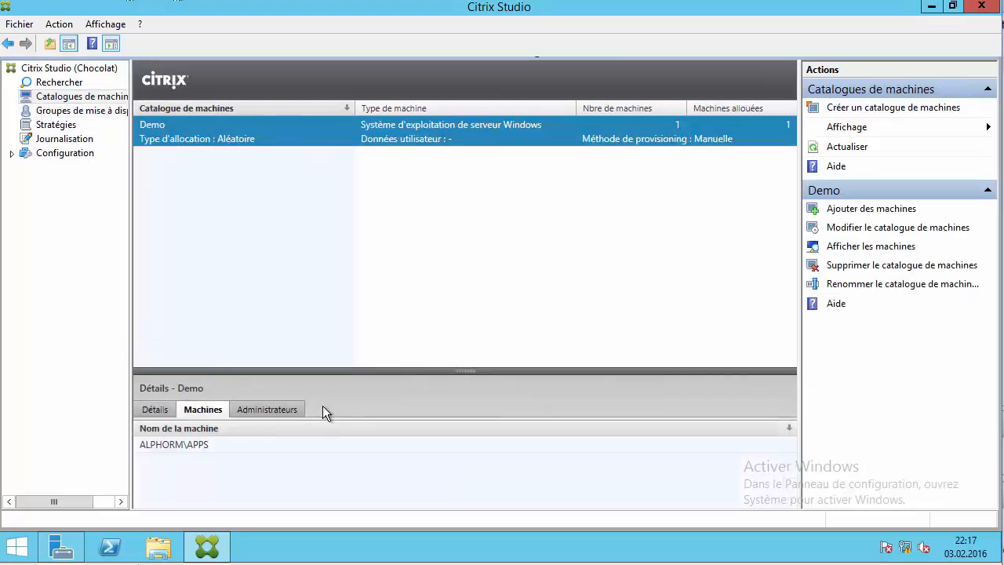
click(201, 446)
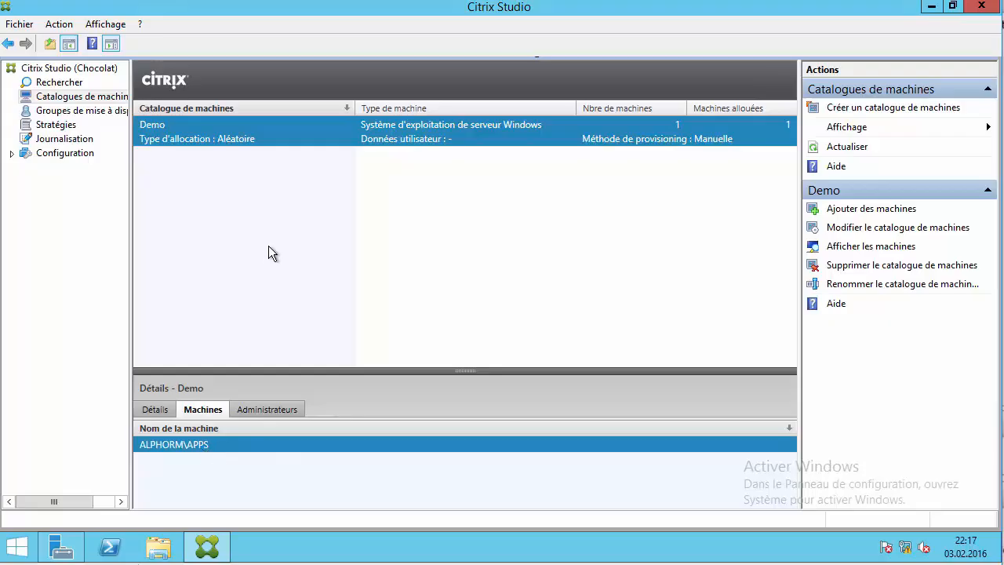
- Review the applications of the Demo apps delivery group and open the full applications list
click(67, 112)
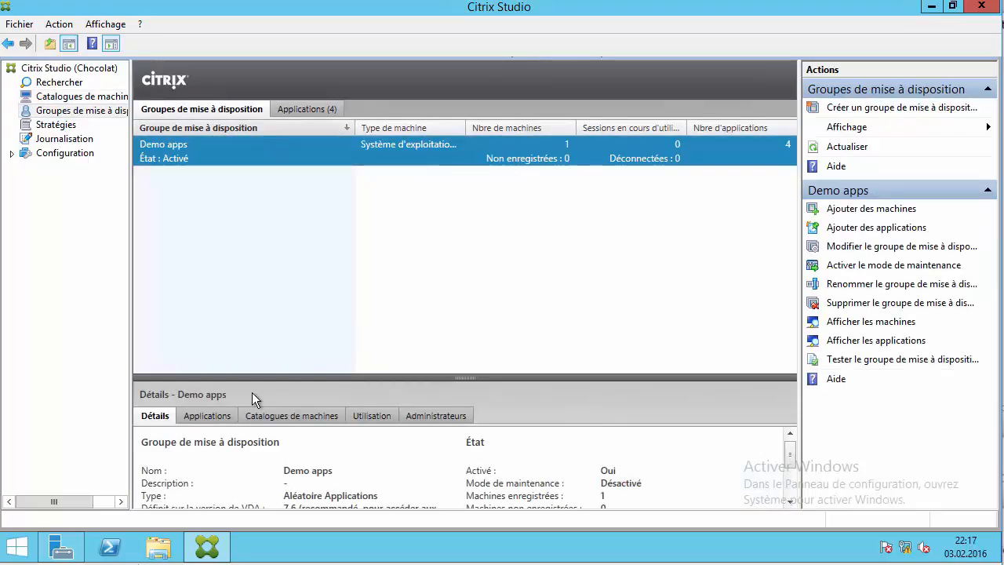
click(212, 416)
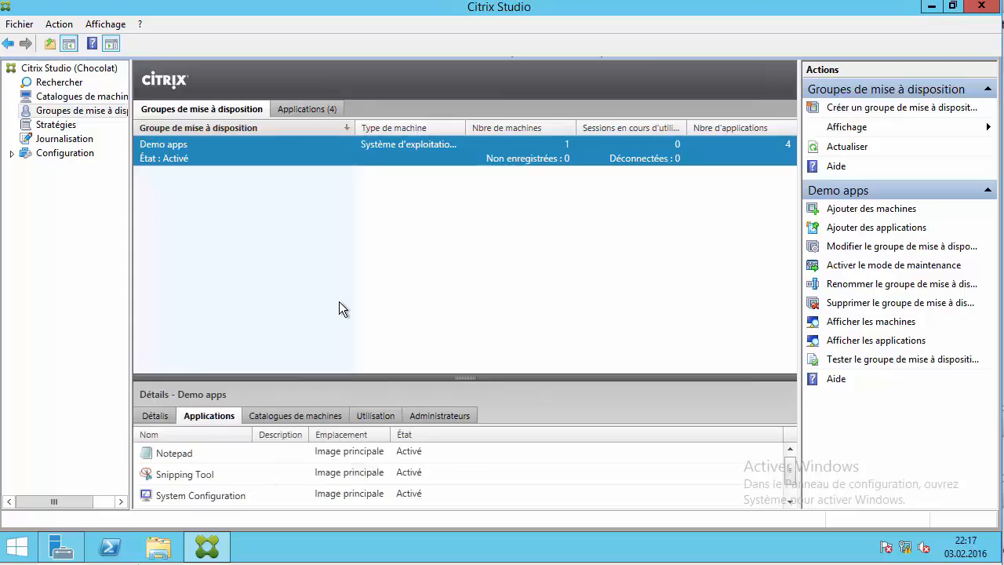
click(323, 114)
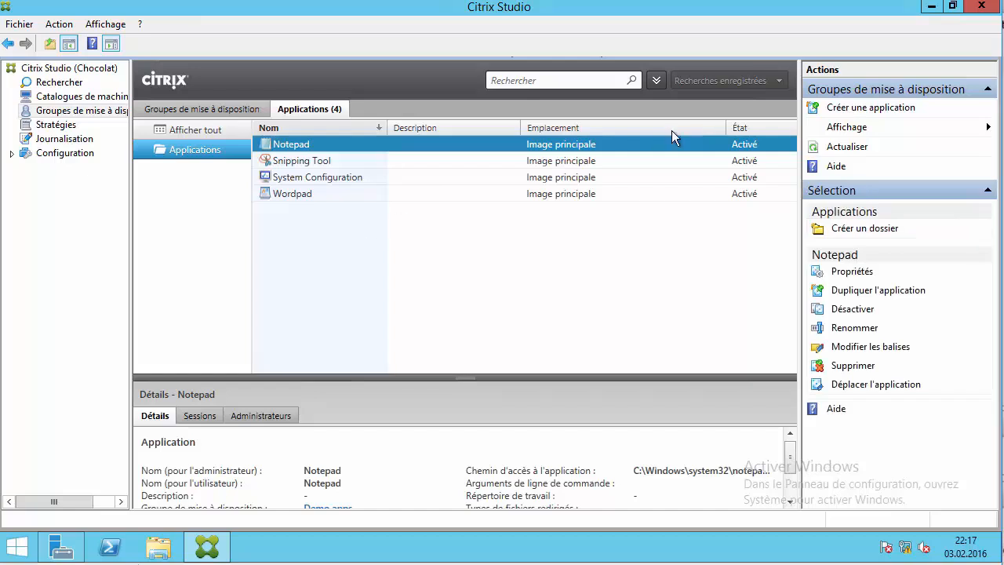
- Publish Immersive Control Panel as a new application in the Demo apps delivery group, placed in the Applications folder
click(829, 108)
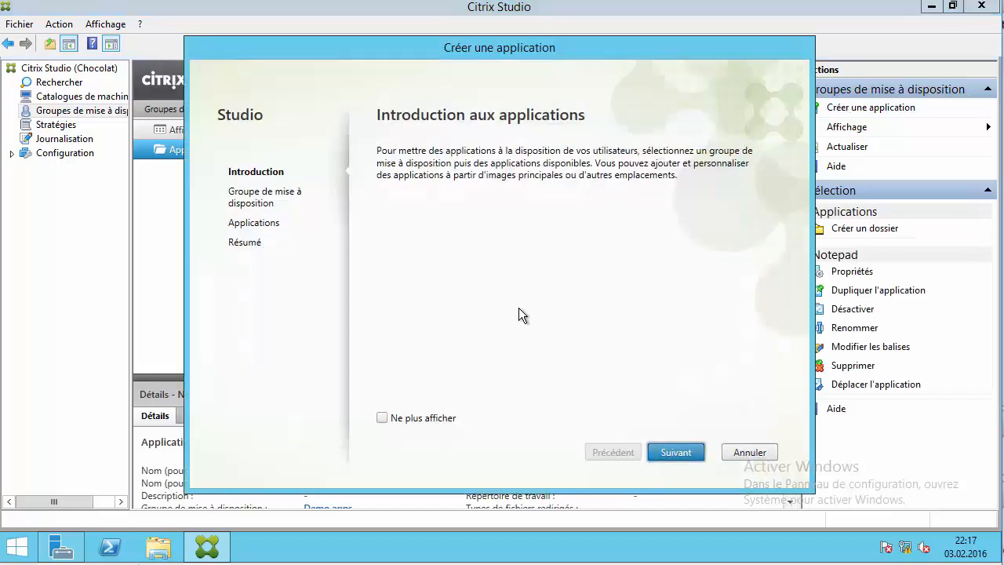
click(658, 449)
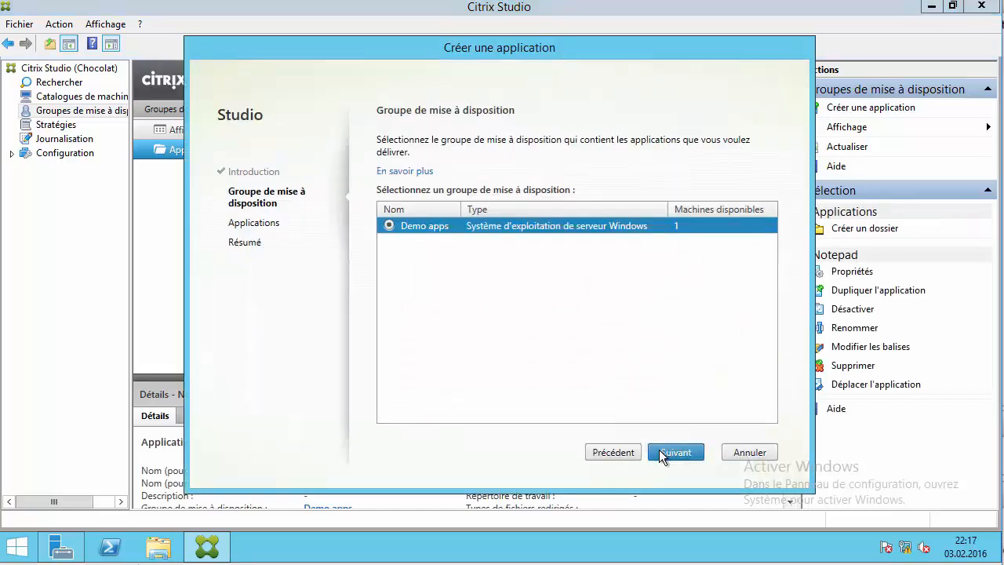
click(660, 452)
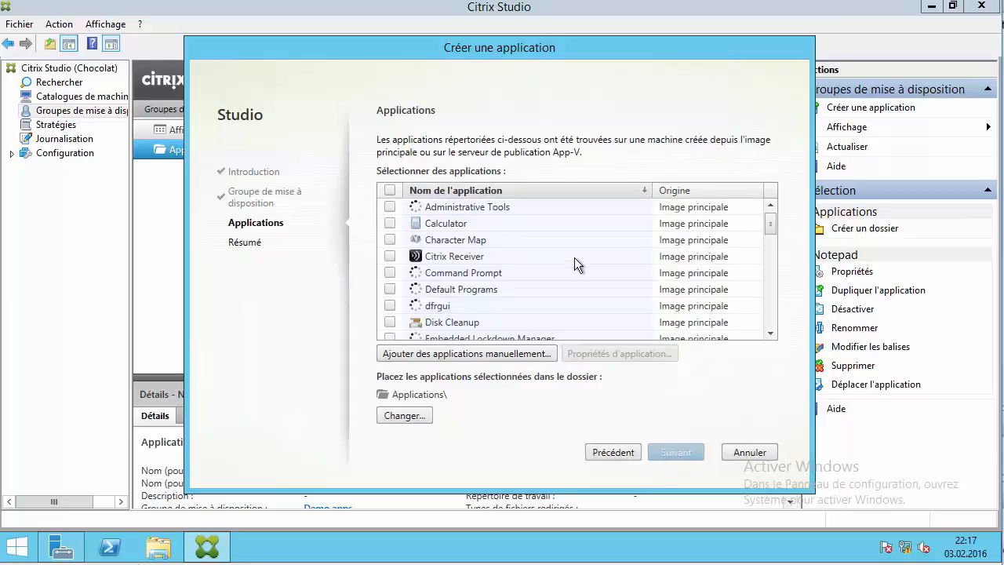
scroll(770, 232, down, 1)
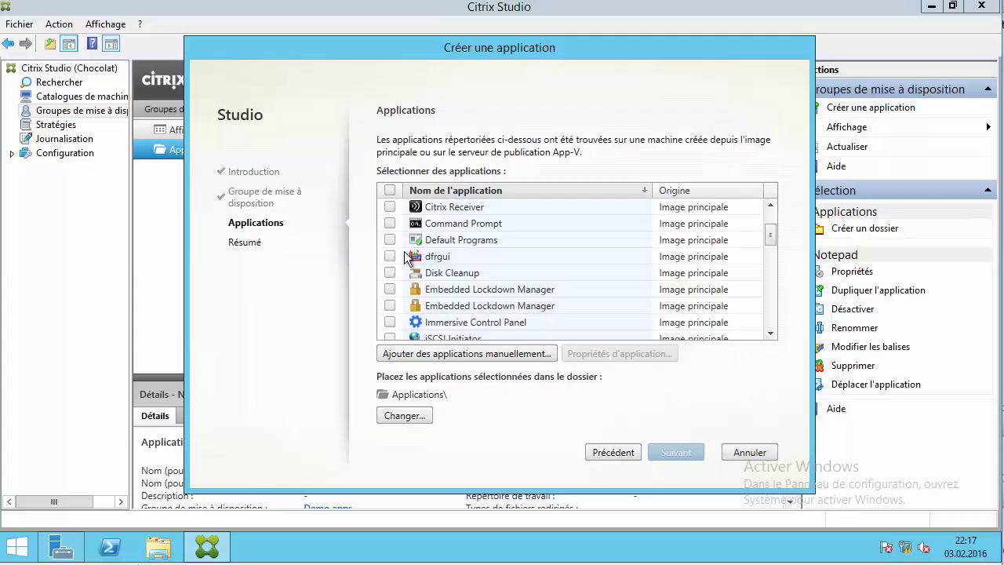
click(390, 322)
click(684, 454)
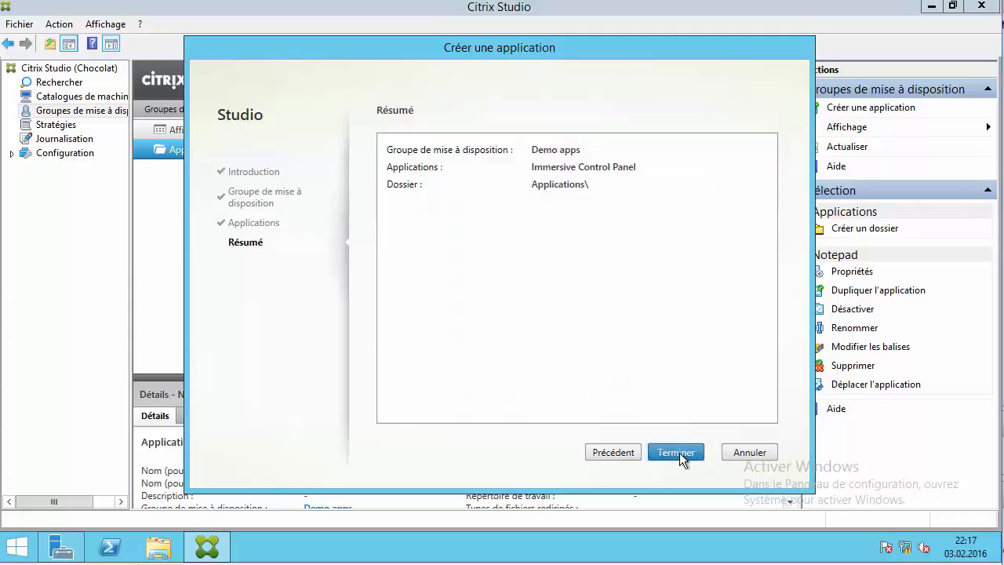
click(677, 453)
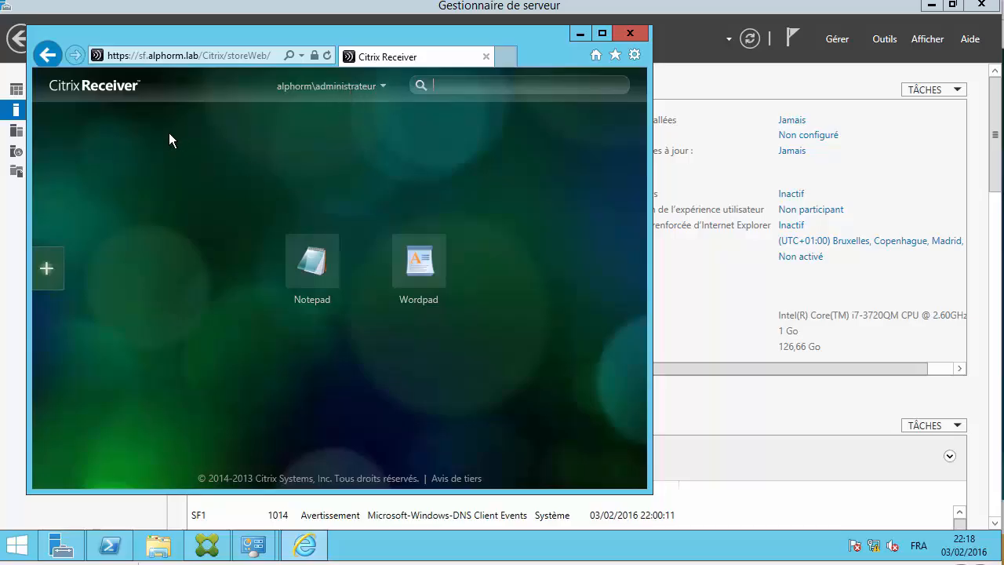
- Add Snipping Tool and System Configuration from the full applications list to the Citrix Receiver store home page
click(48, 271)
click(90, 119)
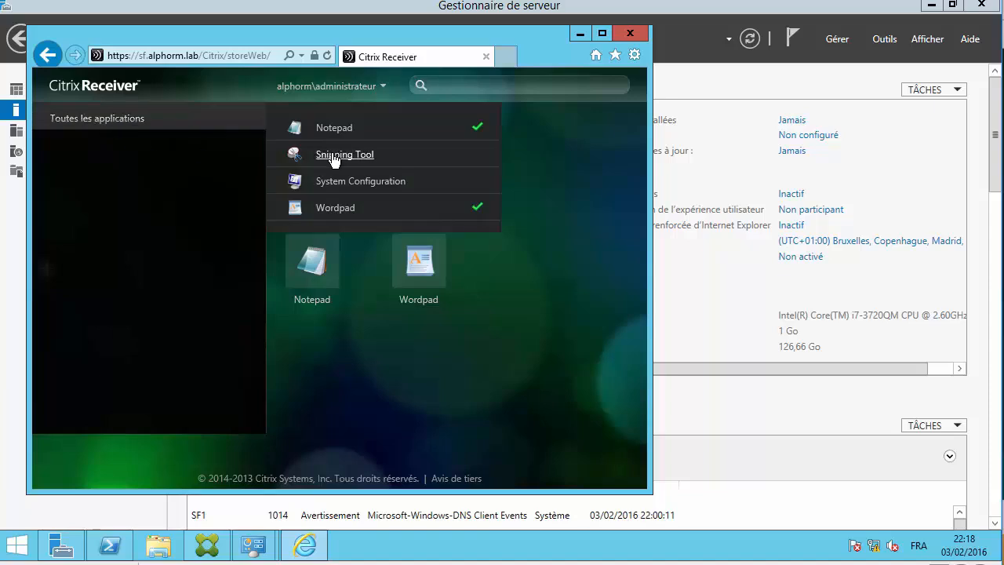
click(334, 157)
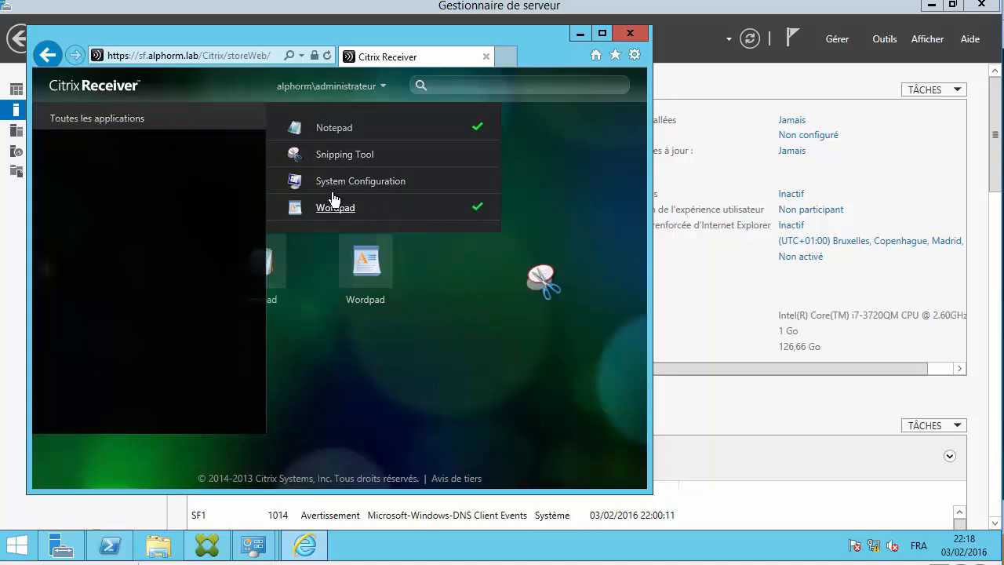
click(349, 183)
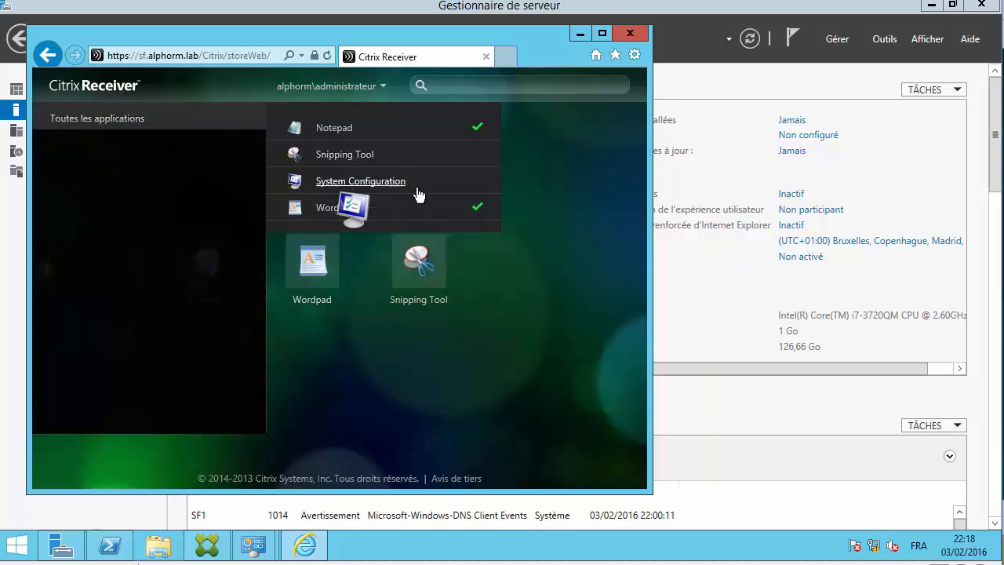
click(484, 367)
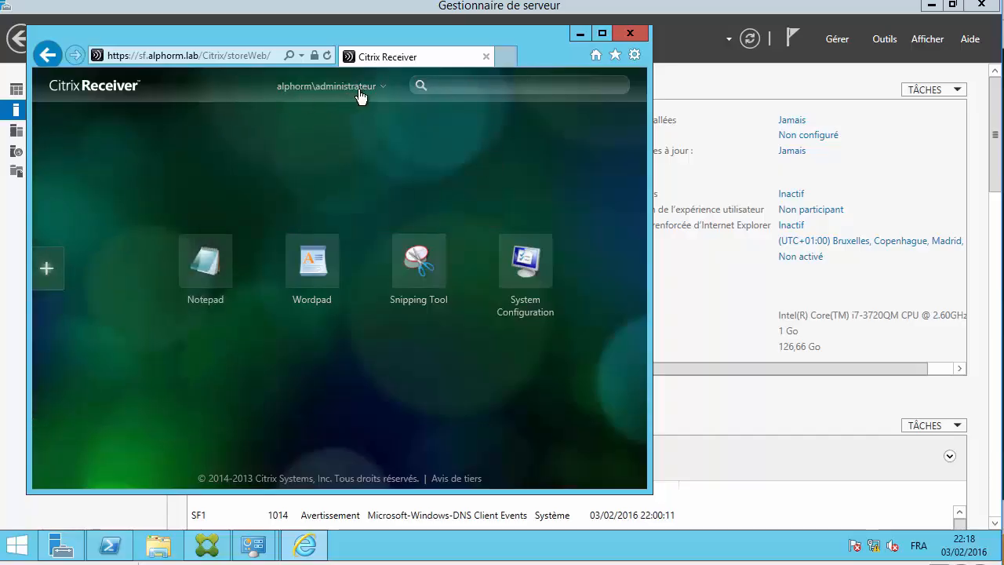
- Log off from the Citrix Receiver store session and return to its sign-in form
click(360, 88)
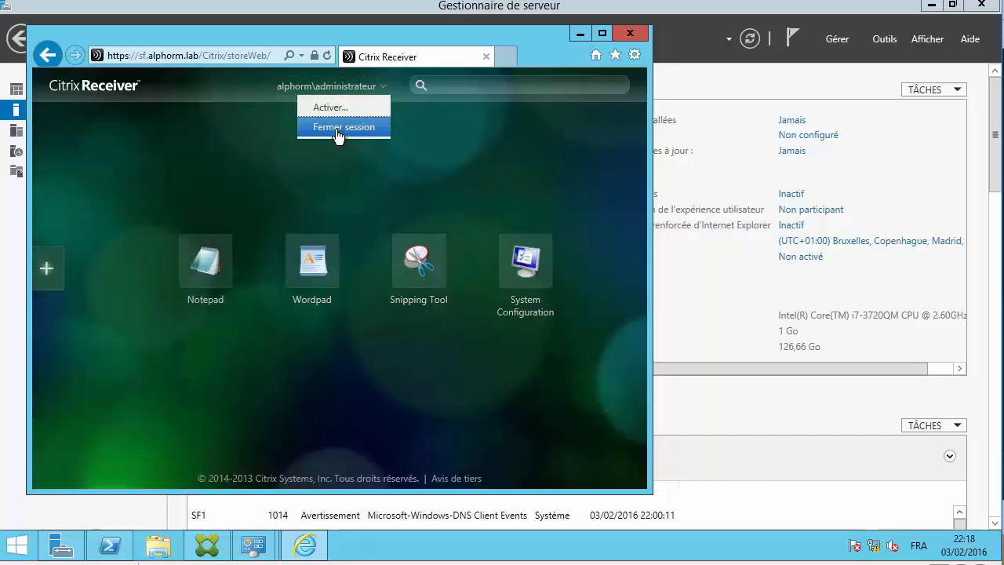
click(315, 126)
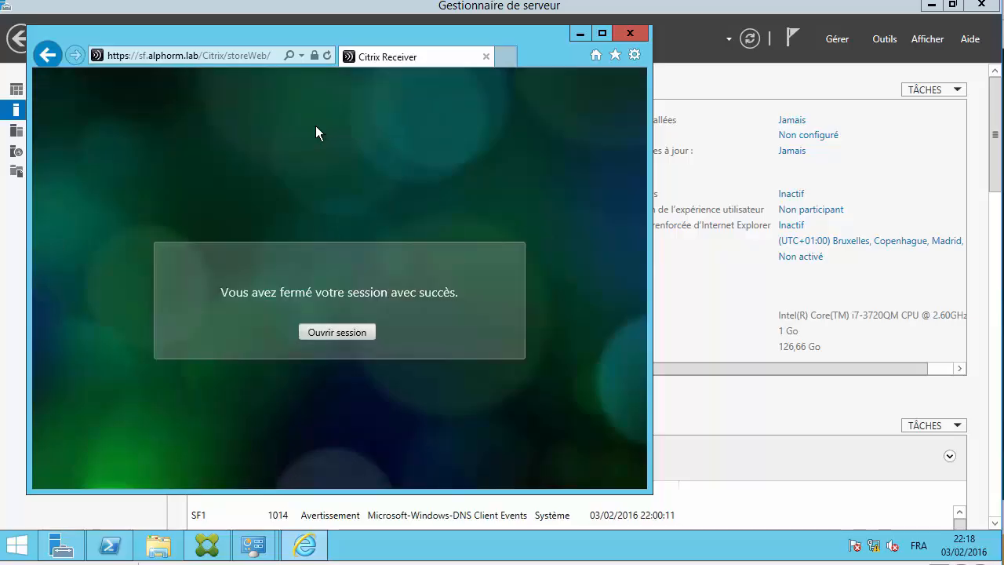
click(344, 330)
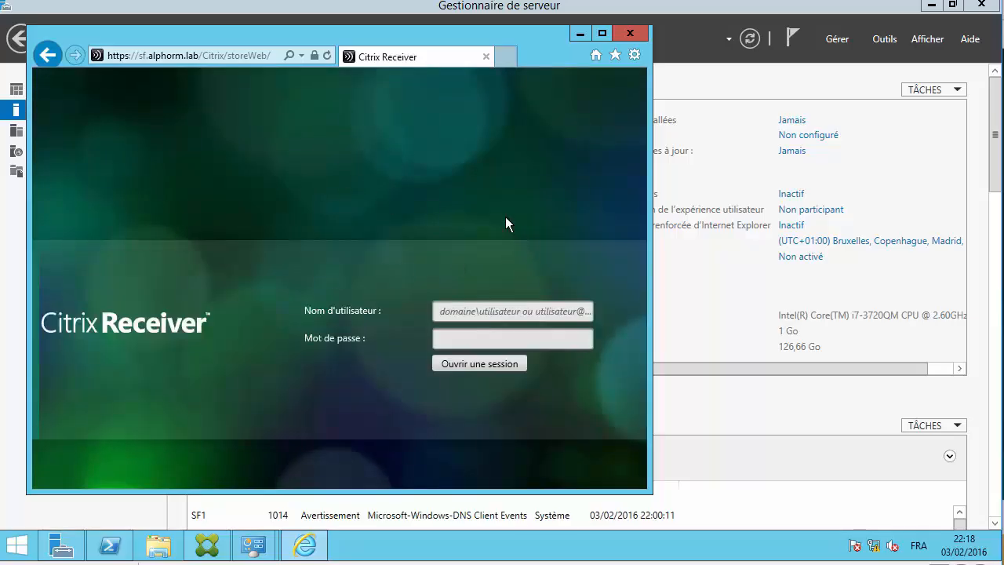
click(222, 61)
key(ctrl+c)
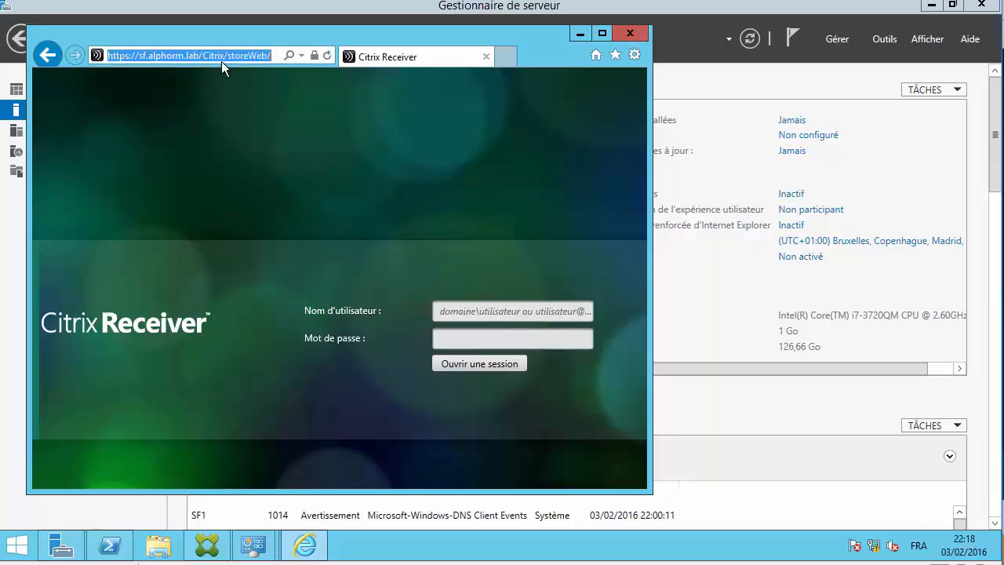
click(630, 33)
click(17, 544)
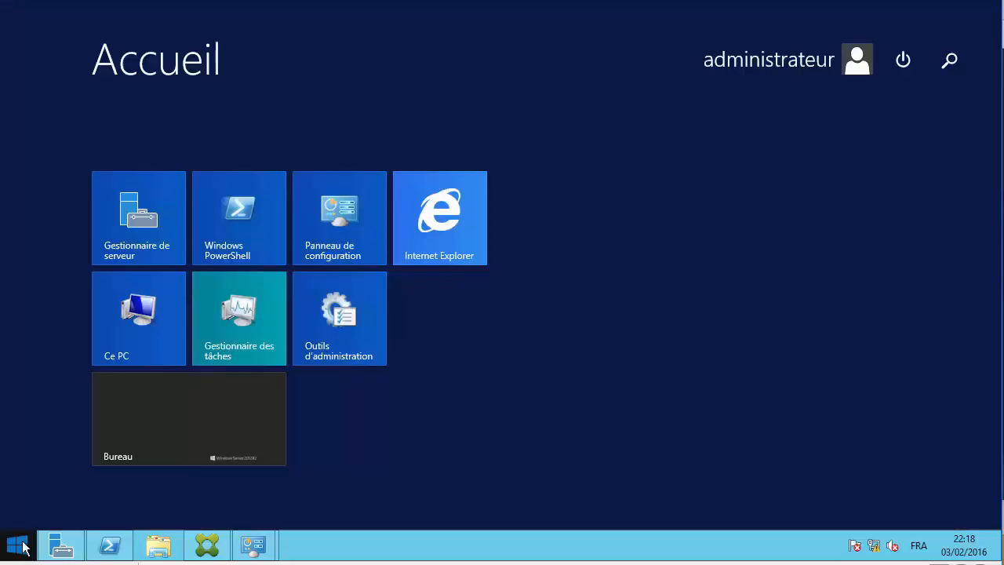
click(426, 240)
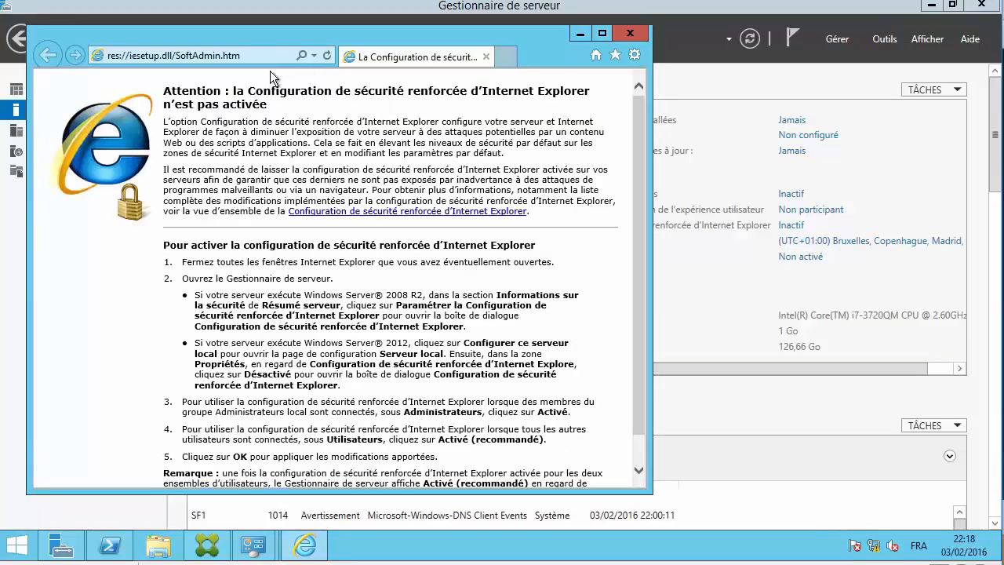
click(260, 61)
key(ctrl+v)
key(Return)
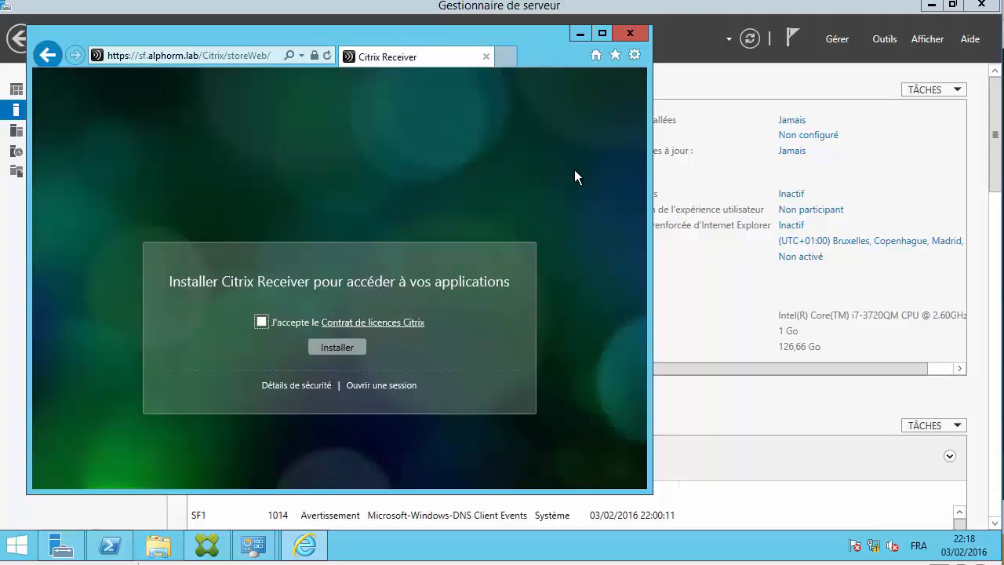
- Accept the Citrix licence agreement and run the CitrixReceiver.exe installer from the store page
click(262, 321)
click(330, 347)
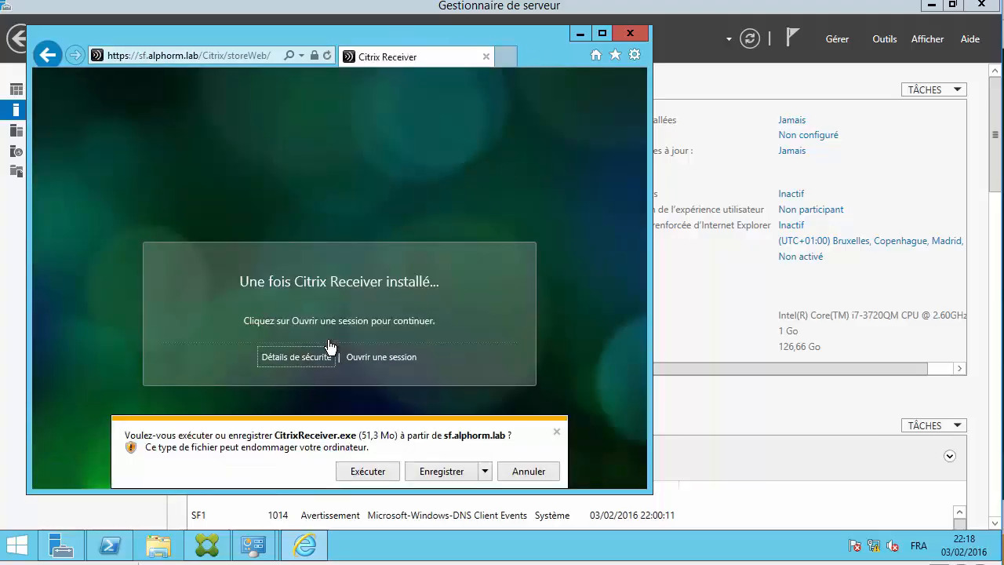
click(367, 470)
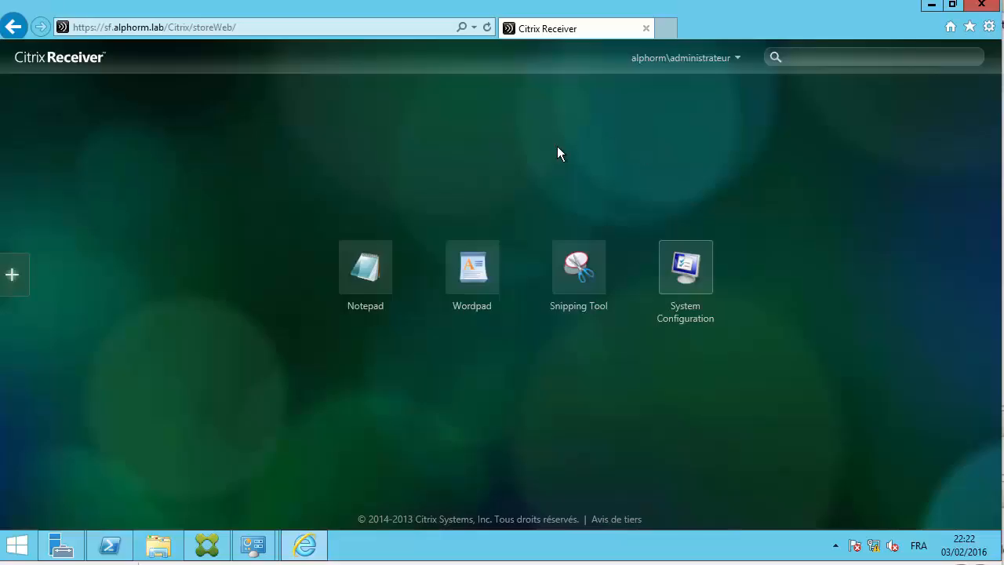
- Launch the published Notepad and Wordpad applications from the store to test them, and close both application windows
click(379, 274)
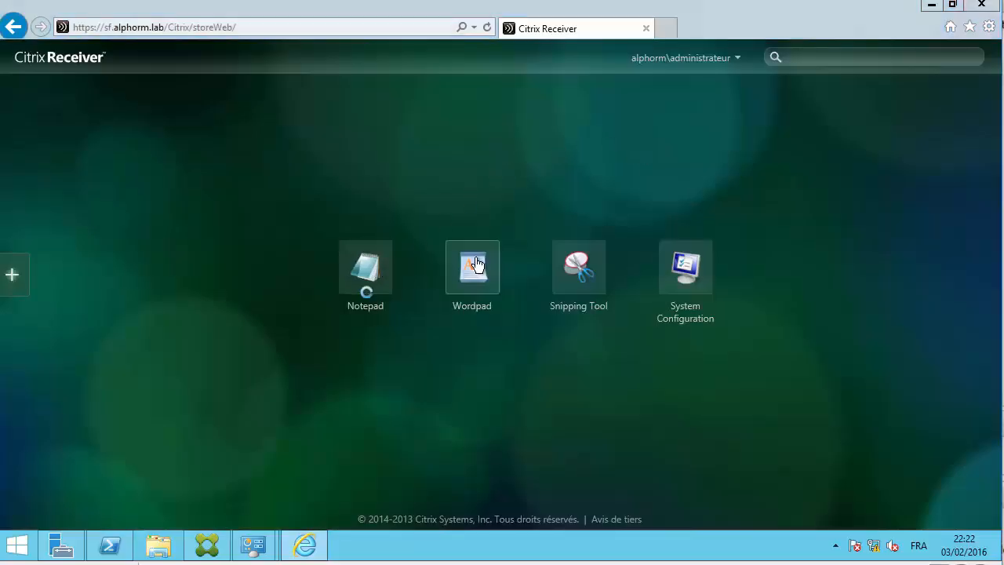
click(477, 264)
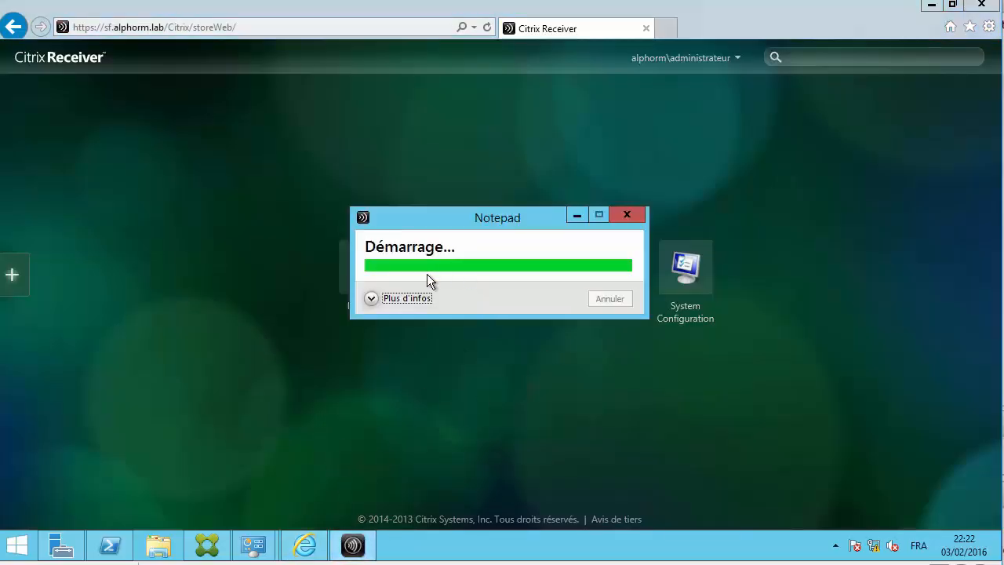
click(380, 298)
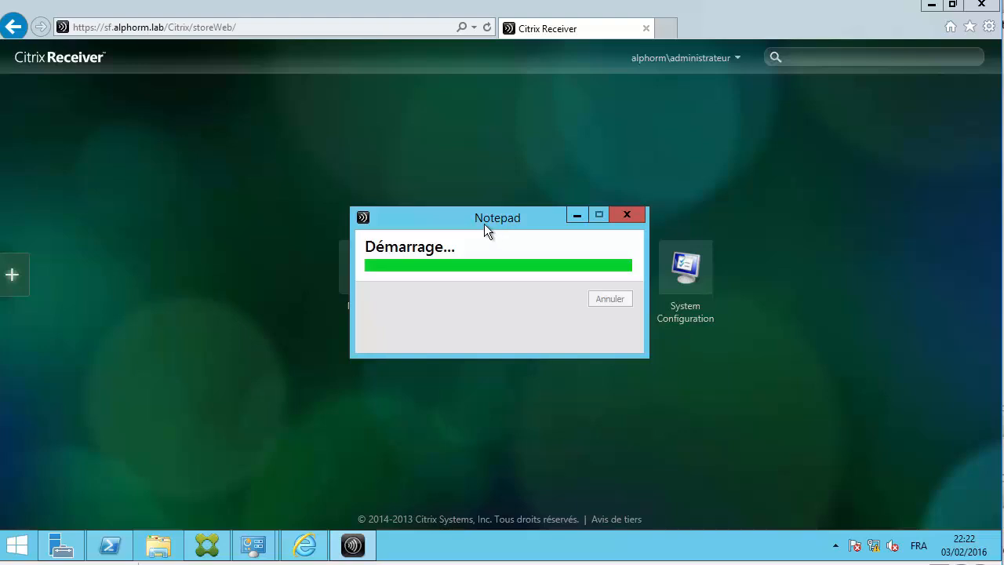
drag(513, 209, 614, 89)
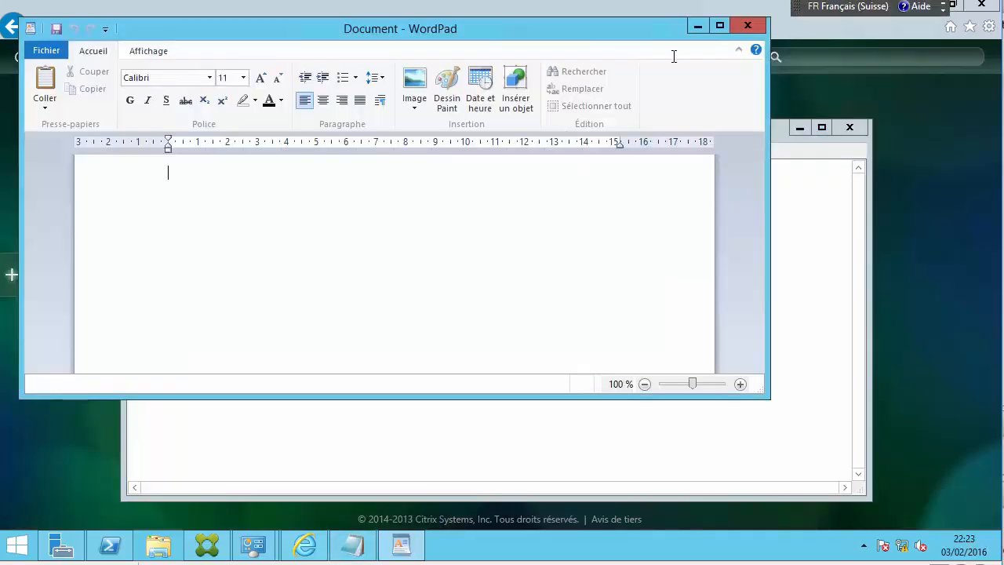
click(753, 25)
click(849, 130)
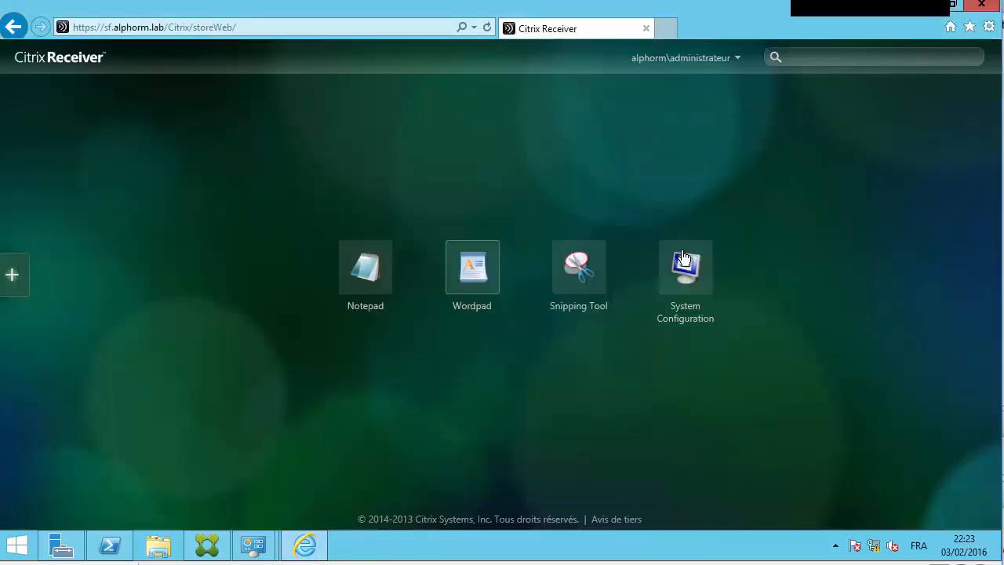